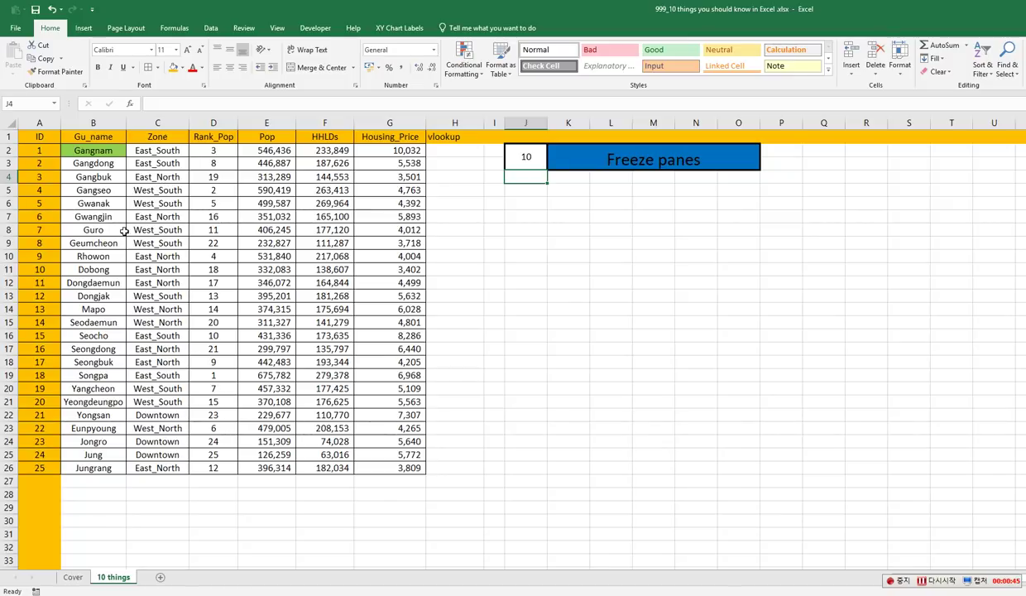
# Freeze panes at cell B2 to keep the header row and the ID column in view.
pyautogui.click(106, 154)
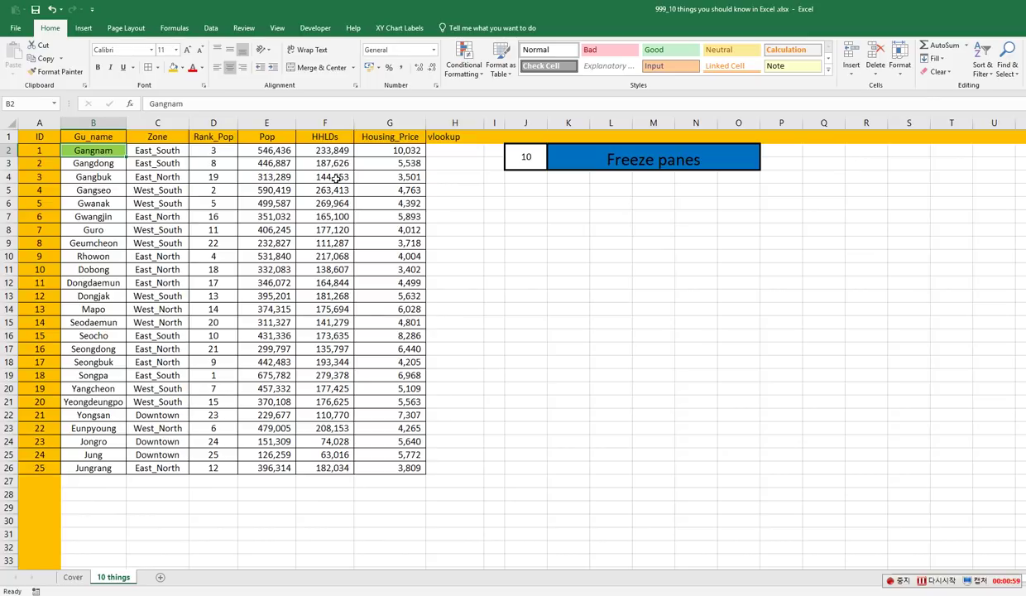
pyautogui.click(277, 28)
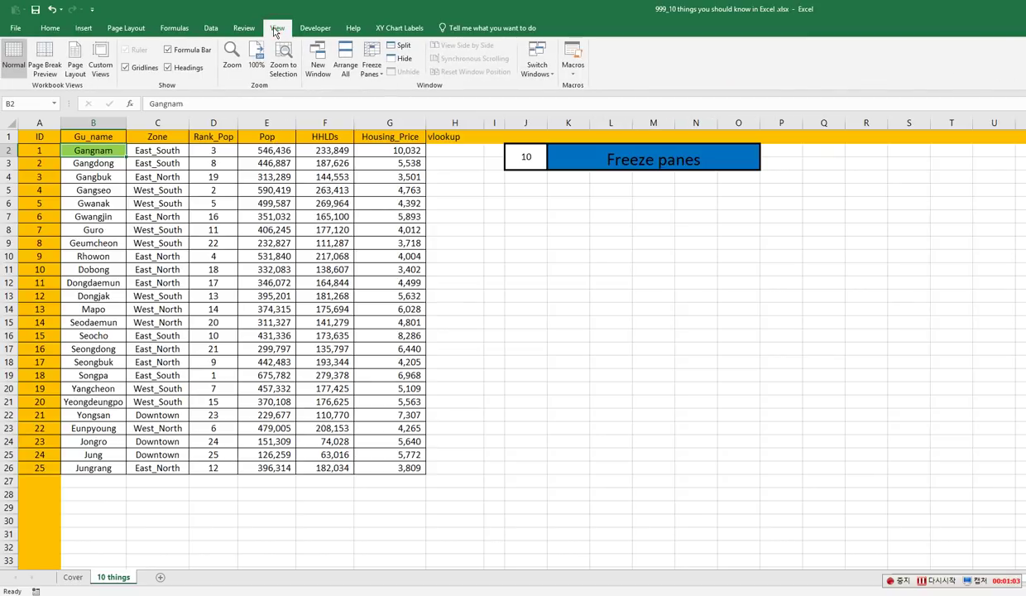
pyautogui.click(378, 76)
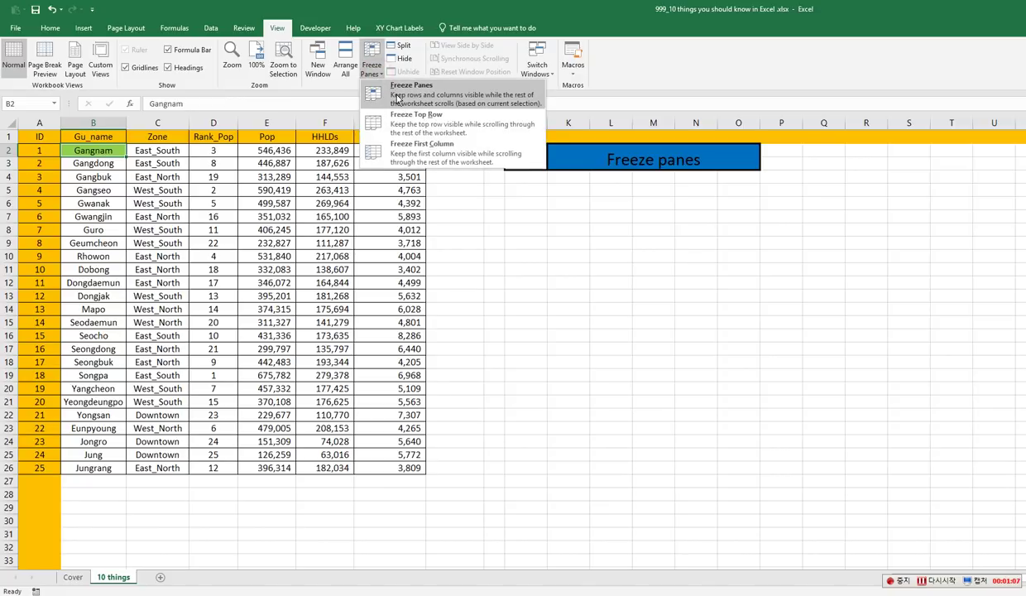
pyautogui.click(396, 94)
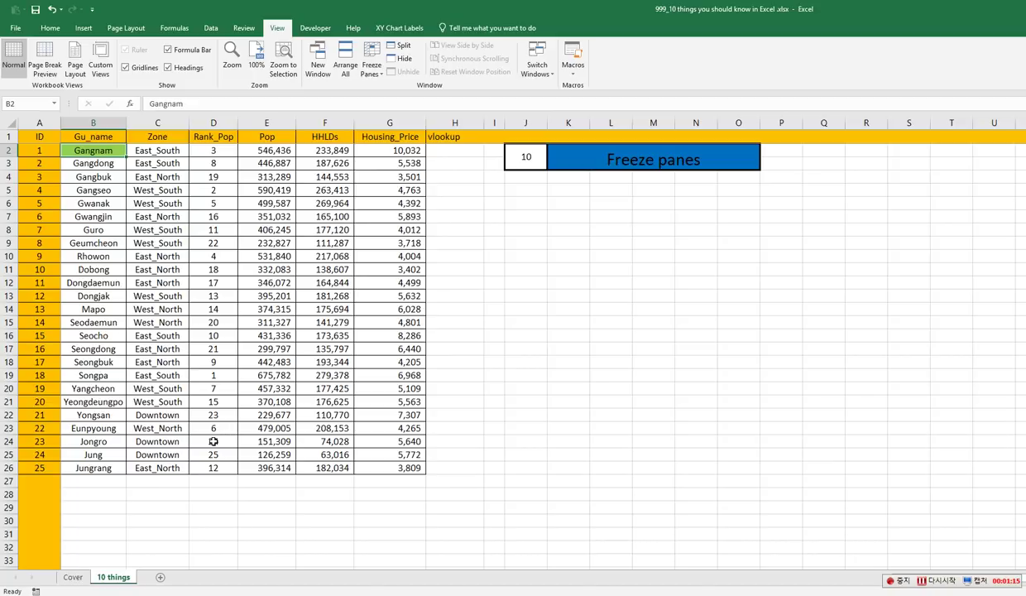
pyautogui.scroll(-6, 213, 441)
pyautogui.scroll(4, 213, 441)
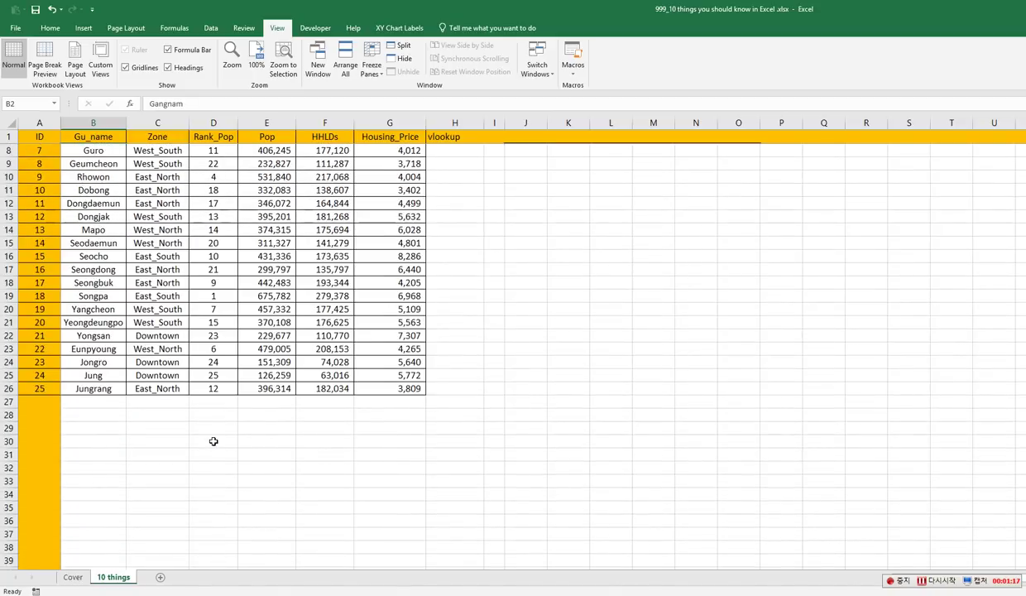
pyautogui.scroll(2, 214, 441)
pyautogui.scroll(-6, 213, 441)
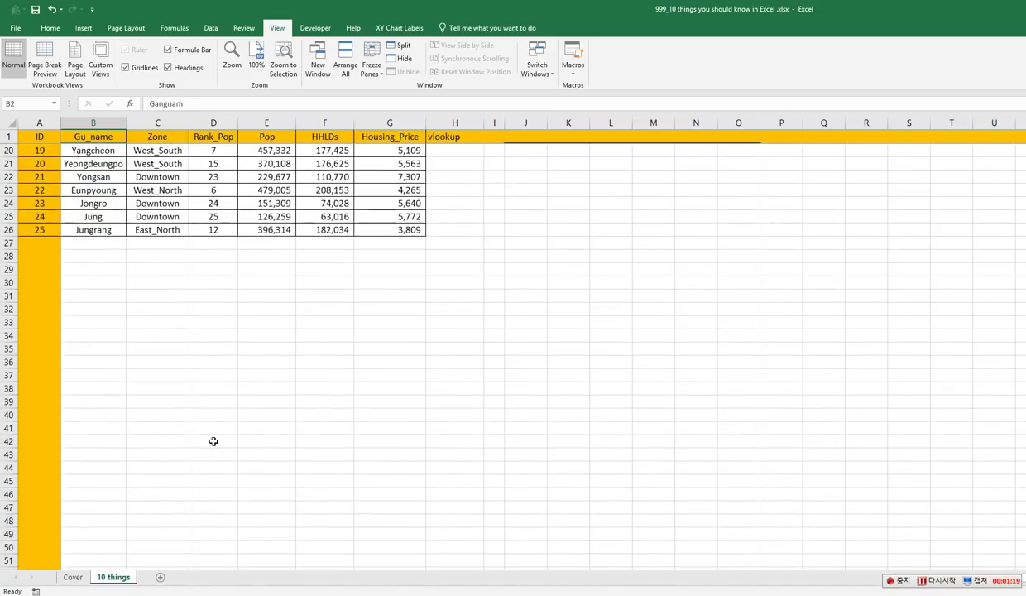
pyautogui.scroll(6, 214, 441)
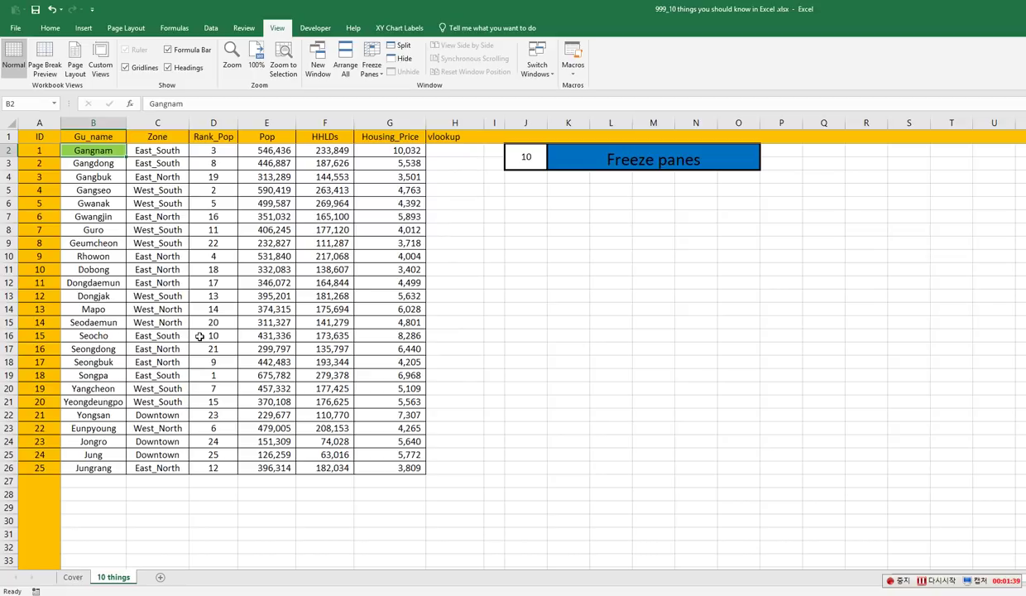
# Set the topic number in cell J2 to 9.
pyautogui.doubleClick(526, 156)
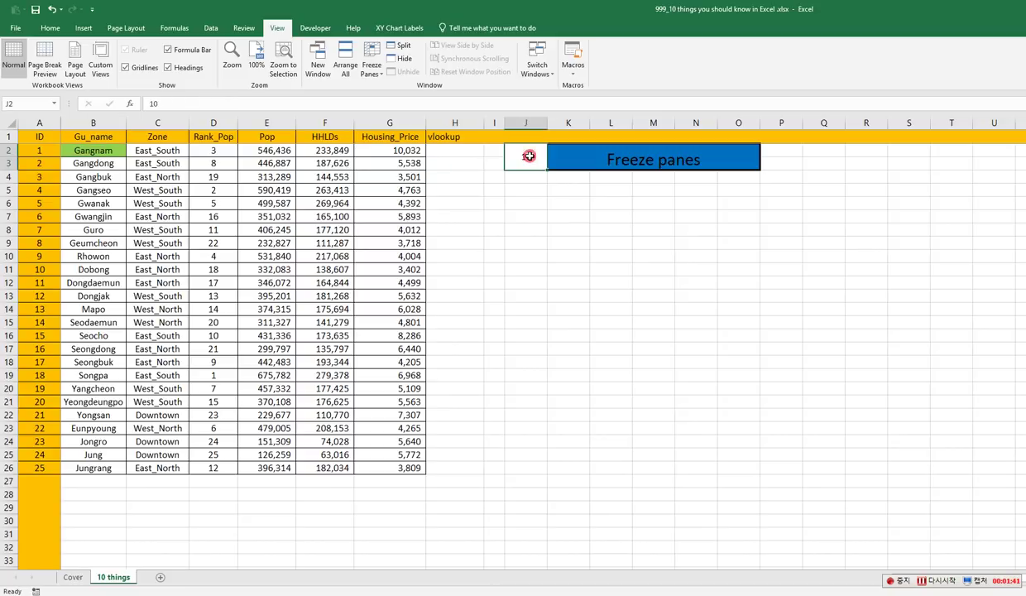
pyautogui.press('BackSpace')
pyautogui.press('BackSpace')
pyautogui.press('Return')
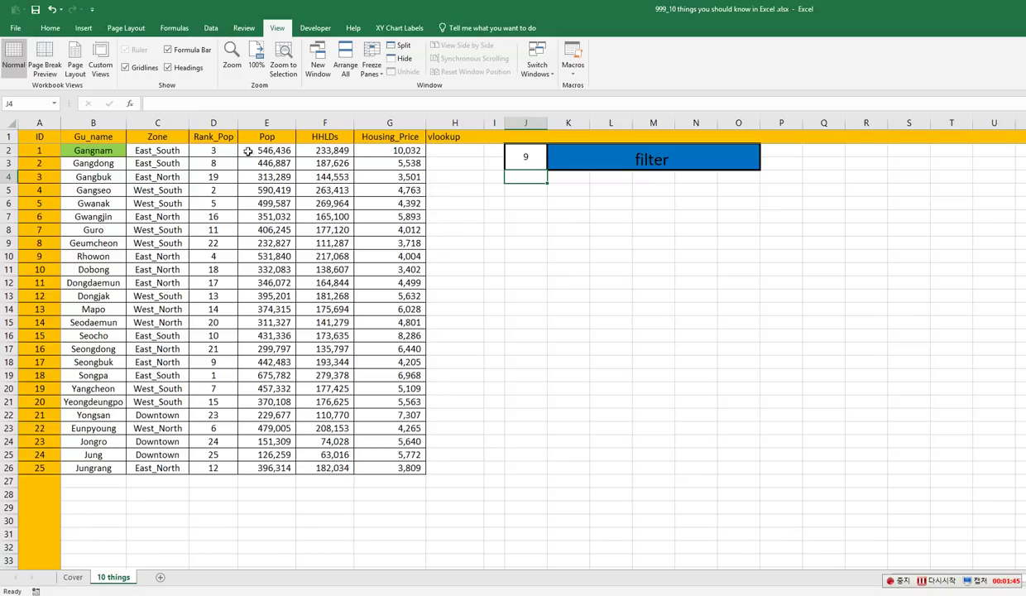
# Turn on filtering for the header row of the district table.
pyautogui.click(162, 135)
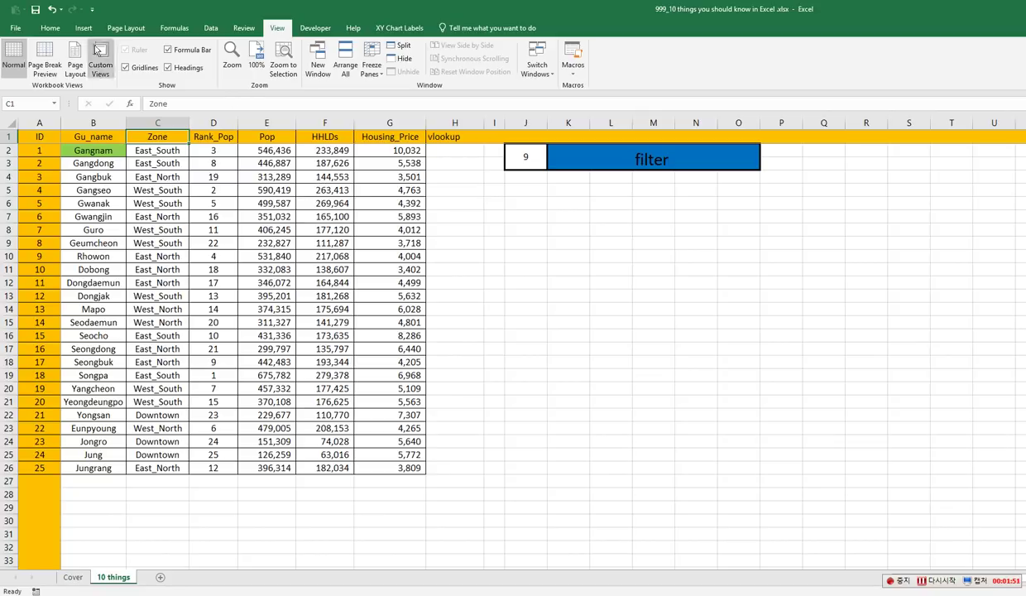
pyautogui.click(50, 28)
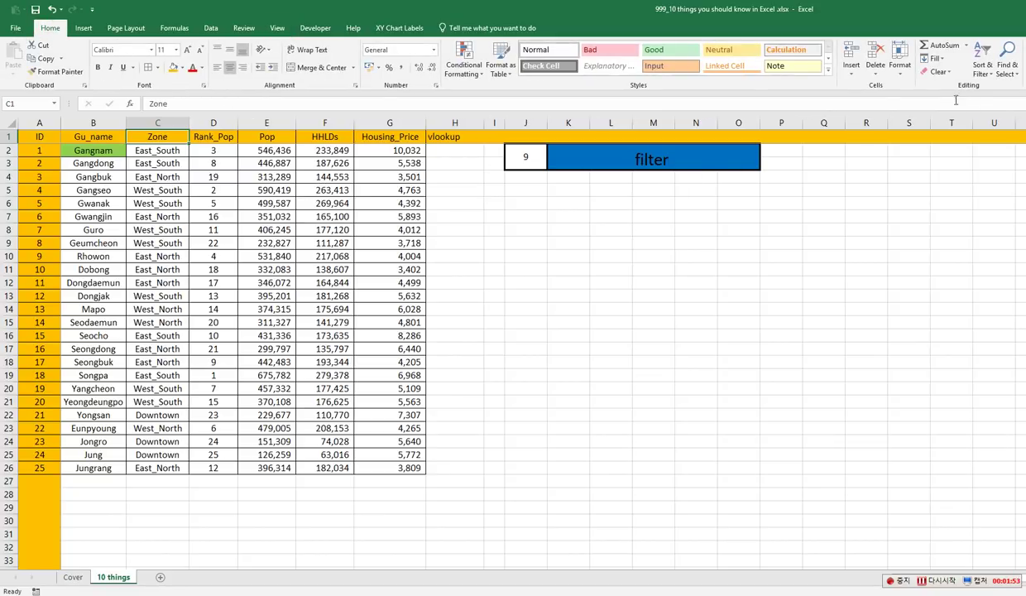
pyautogui.click(980, 72)
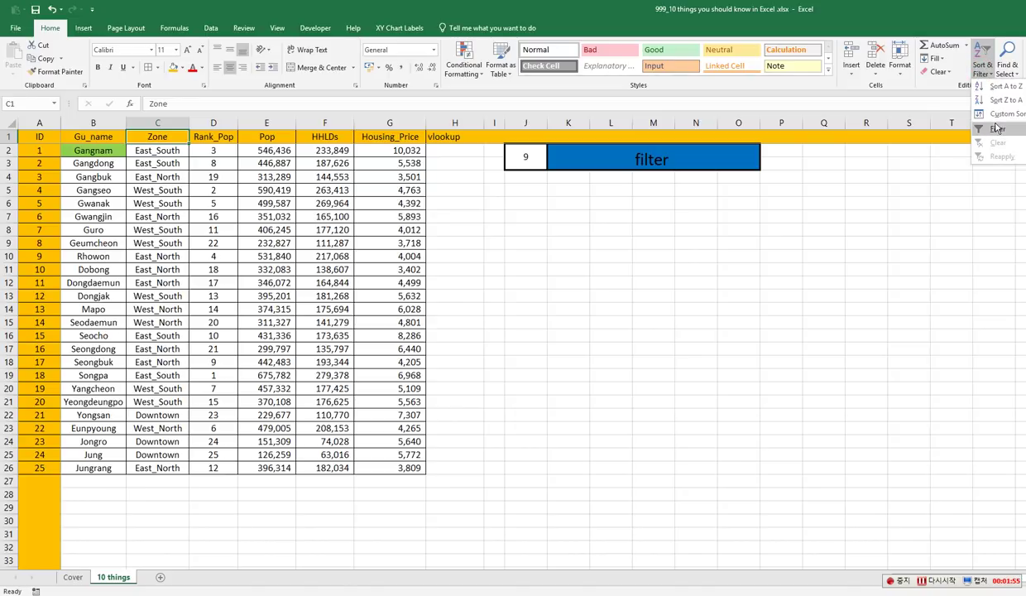
pyautogui.click(964, 126)
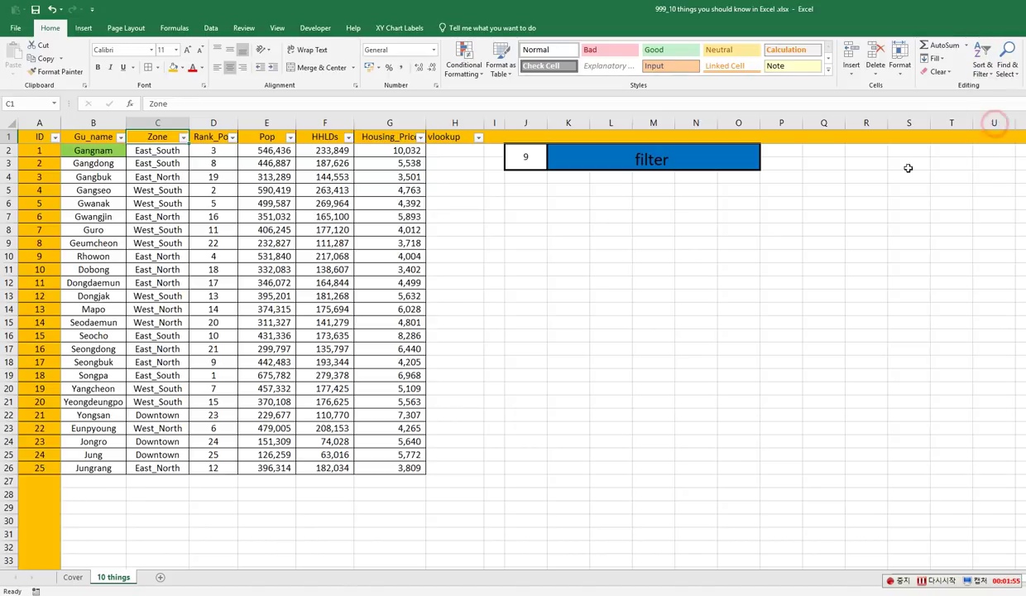
# Filter the Zone column to show only the West_North rows.
pyautogui.click(157, 203)
pyautogui.click(183, 137)
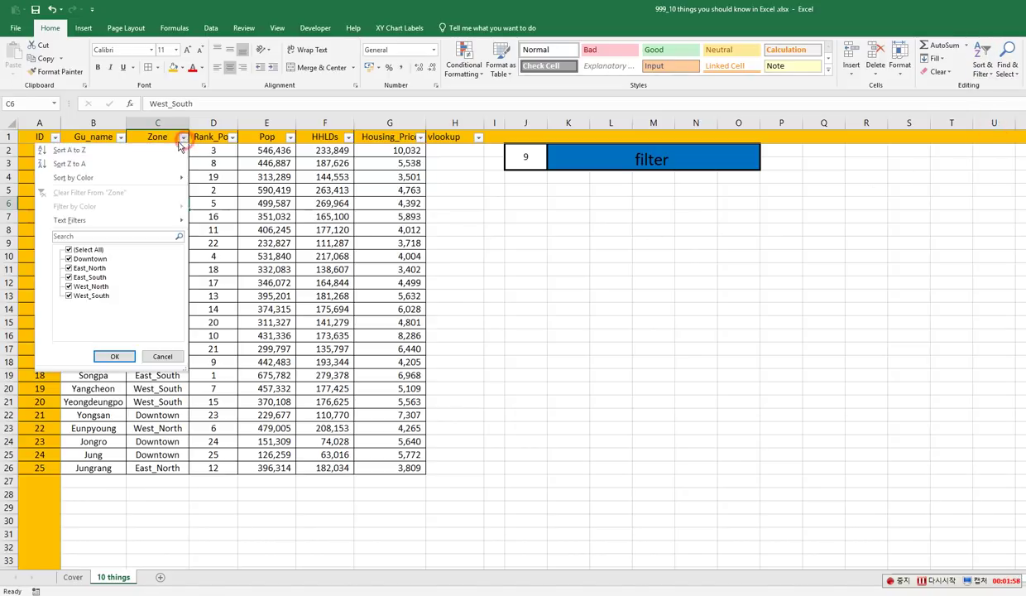
pyautogui.click(69, 249)
pyautogui.click(69, 286)
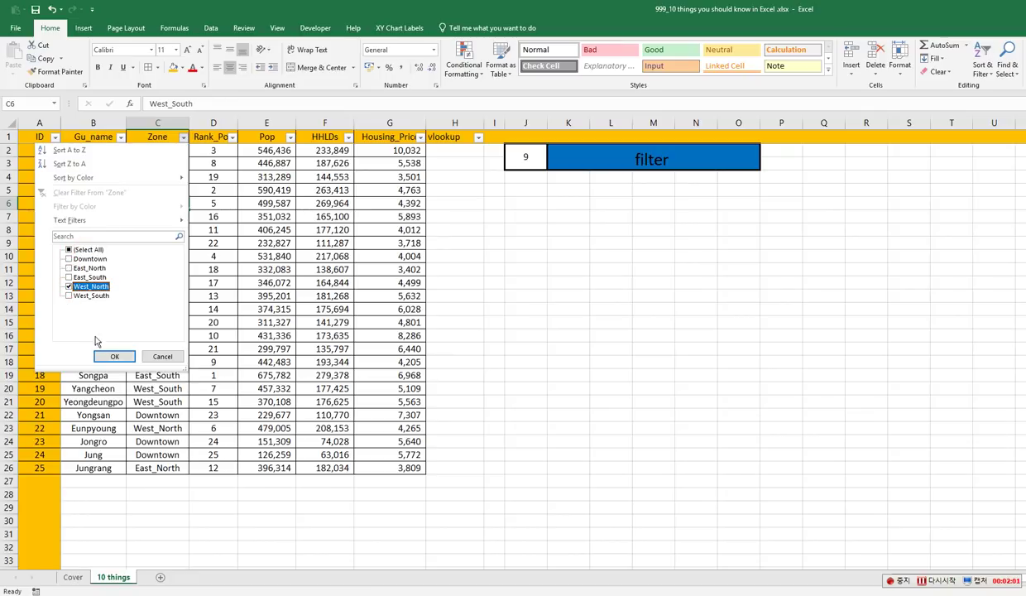
pyautogui.click(114, 356)
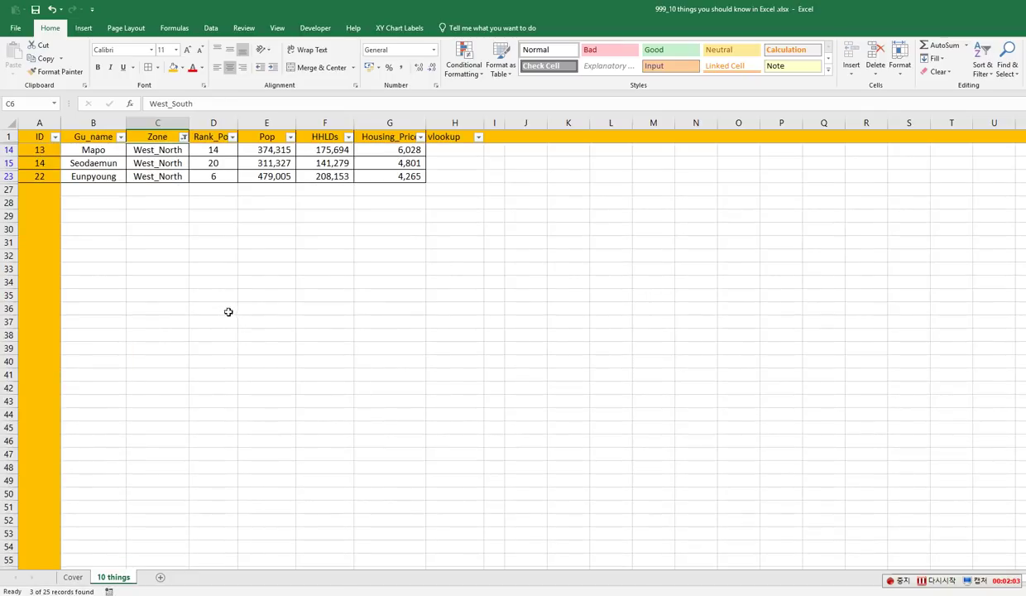
# Add West_South to the zones included in the Zone column's filter.
pyautogui.click(184, 145)
pyautogui.click(184, 137)
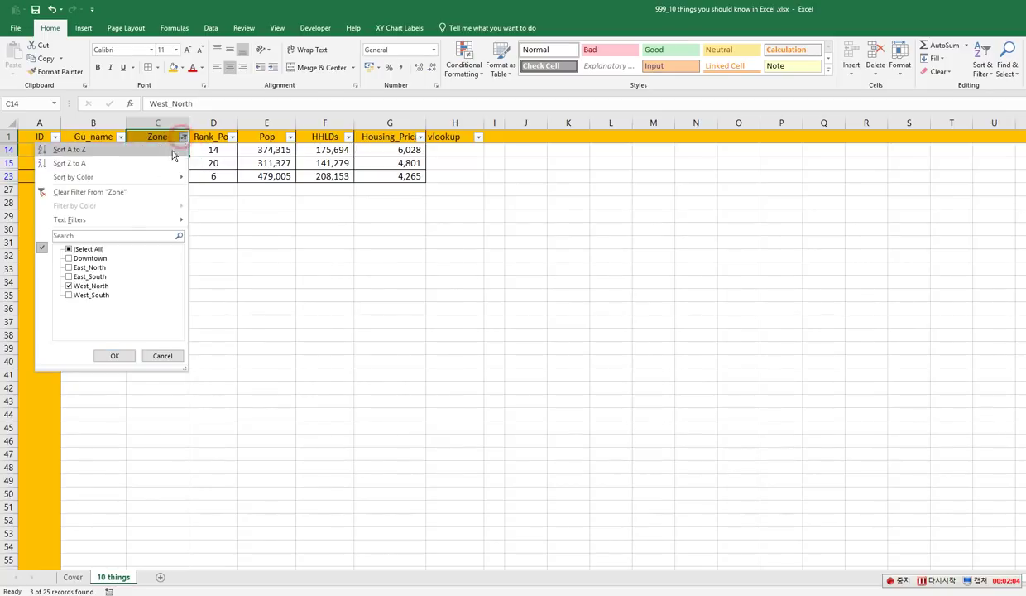
pyautogui.click(71, 296)
pyautogui.click(115, 355)
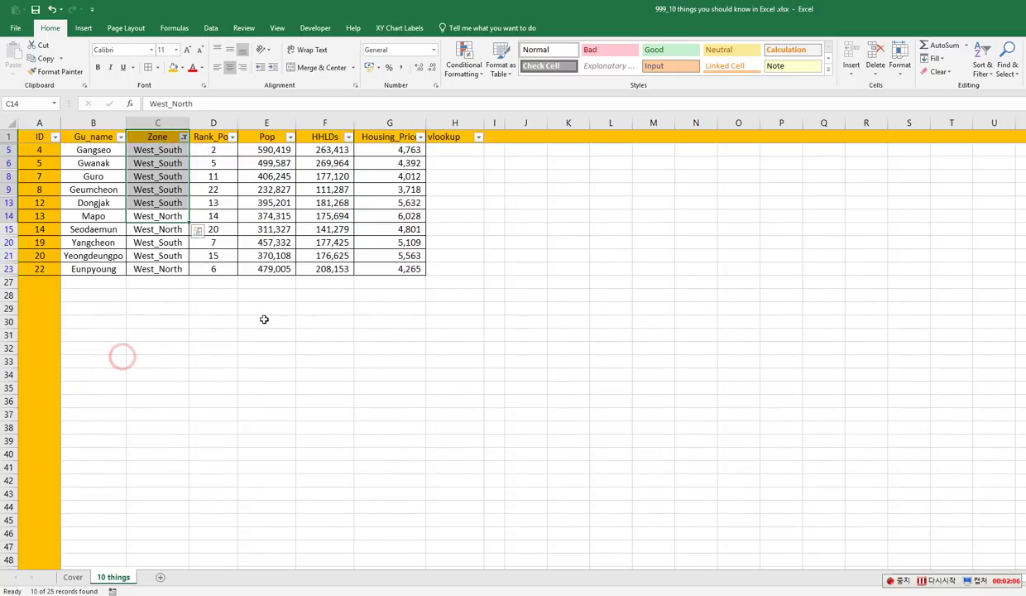
pyautogui.click(187, 294)
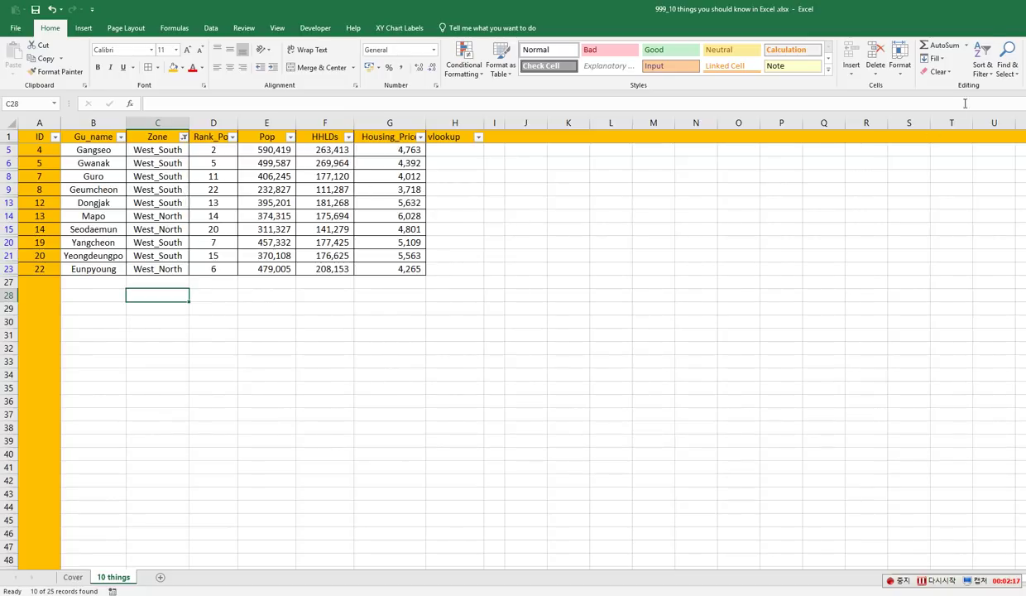
# Turn off filtering on the district table and set the topic number in cell J2 to 8.
pyautogui.click(981, 66)
pyautogui.click(960, 139)
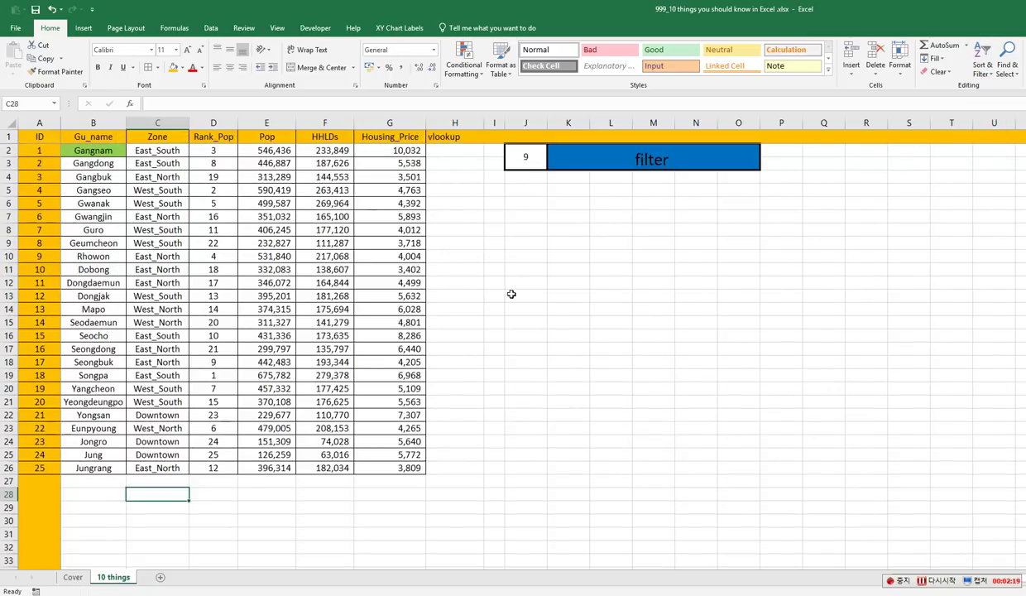
pyautogui.click(518, 156)
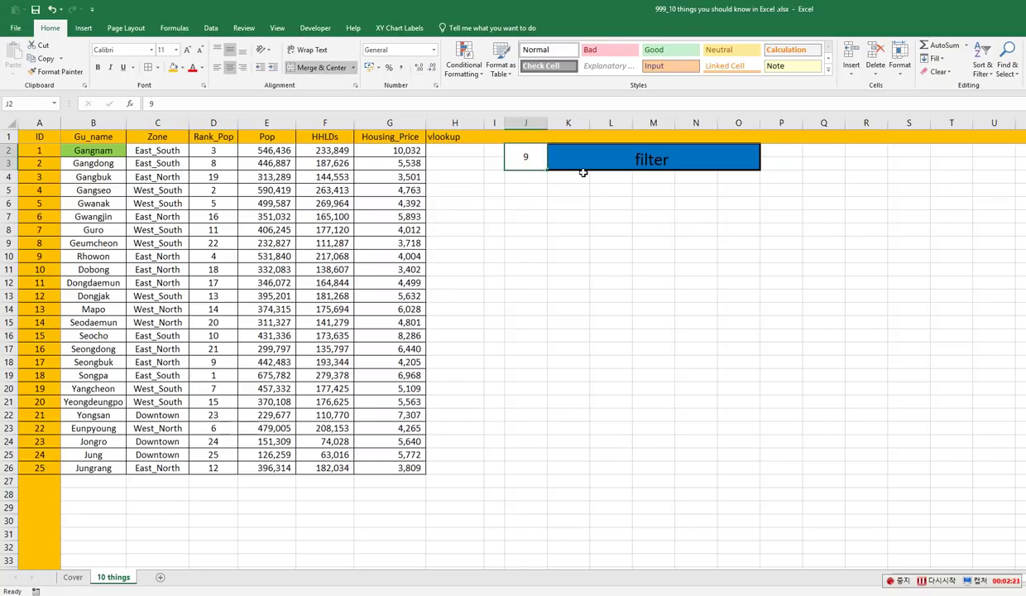
pyautogui.write('8')
pyautogui.press('Return')
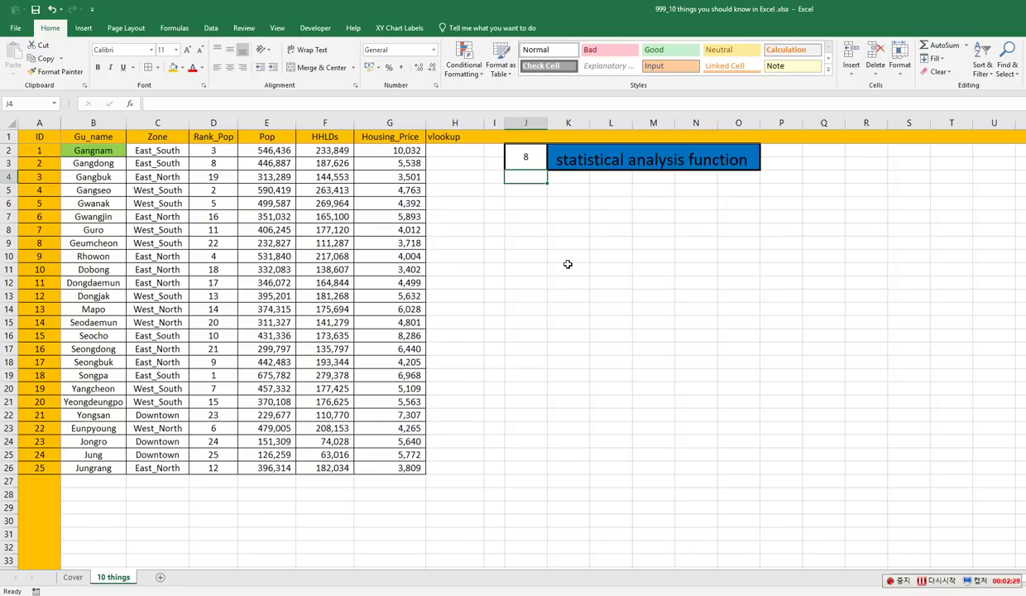
# Browse the list of available statistical functions without inserting any of them.
pyautogui.click(174, 29)
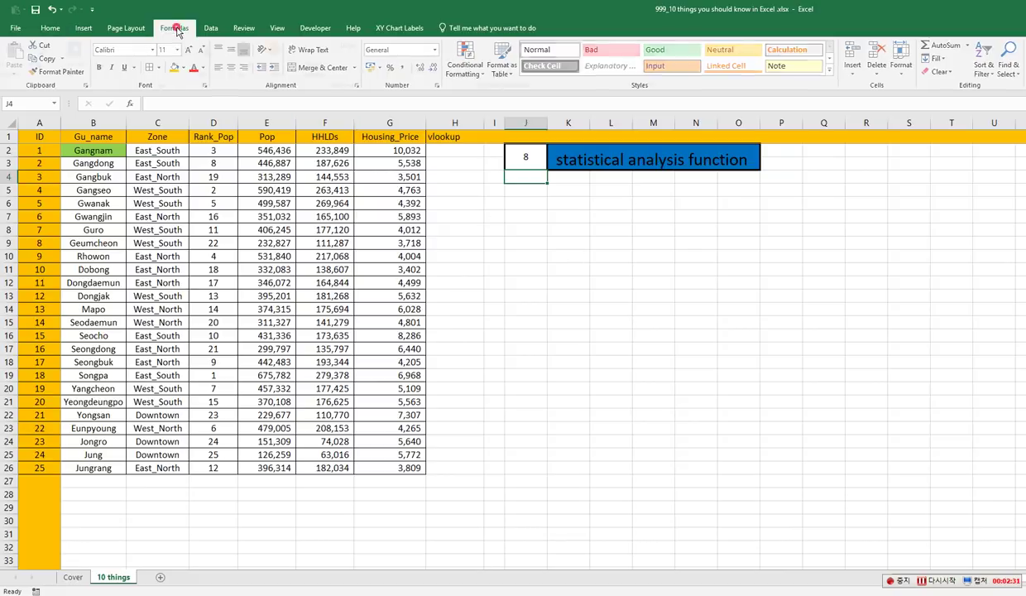
pyautogui.click(286, 71)
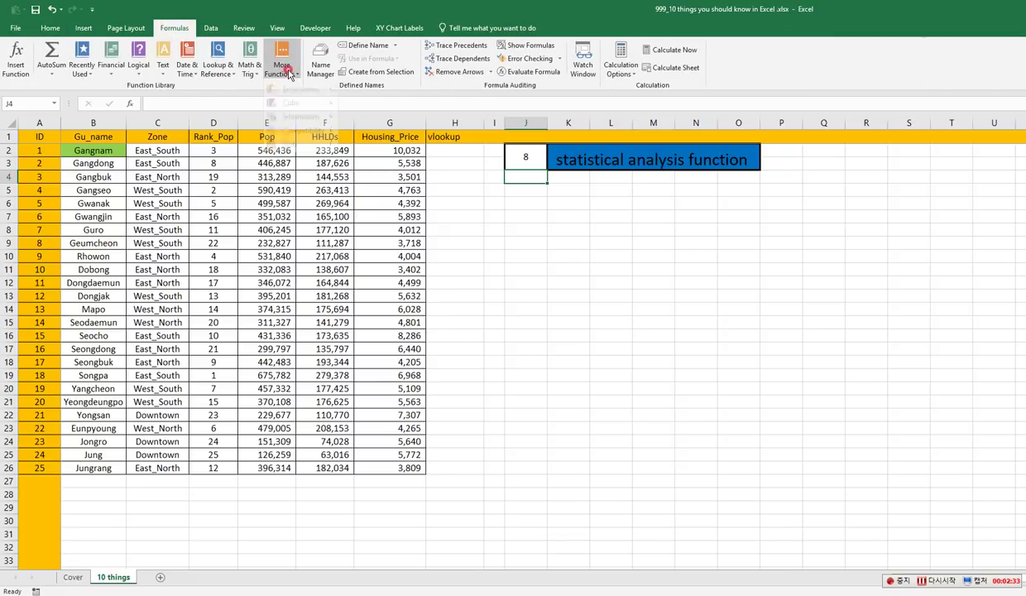
pyautogui.moveTo(290, 86)
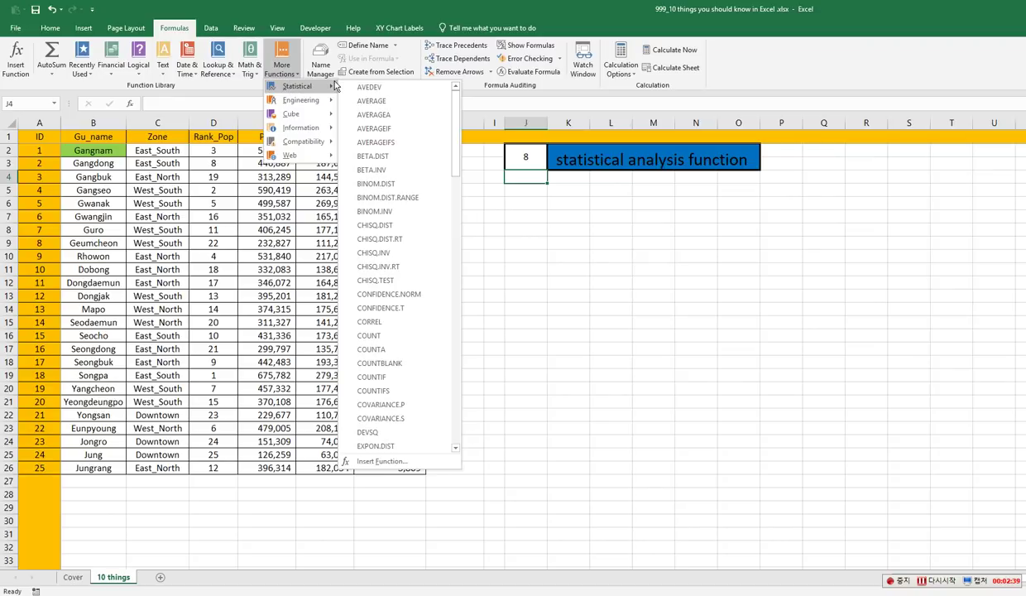
pyautogui.moveTo(456, 138); pyautogui.dragTo(461, 340)
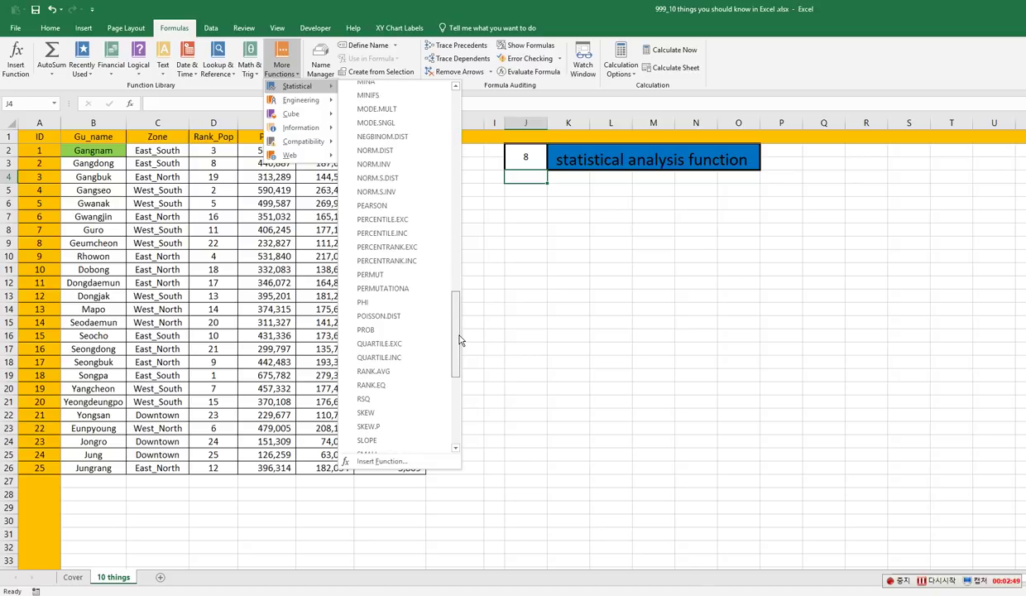
pyautogui.moveTo(461, 340); pyautogui.dragTo(461, 227)
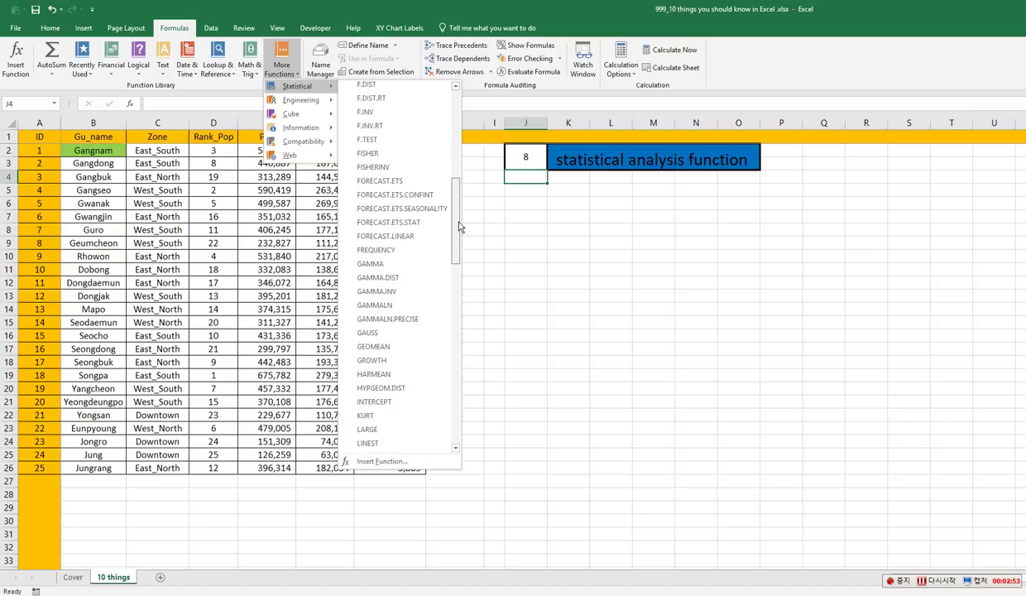
pyautogui.click(576, 217)
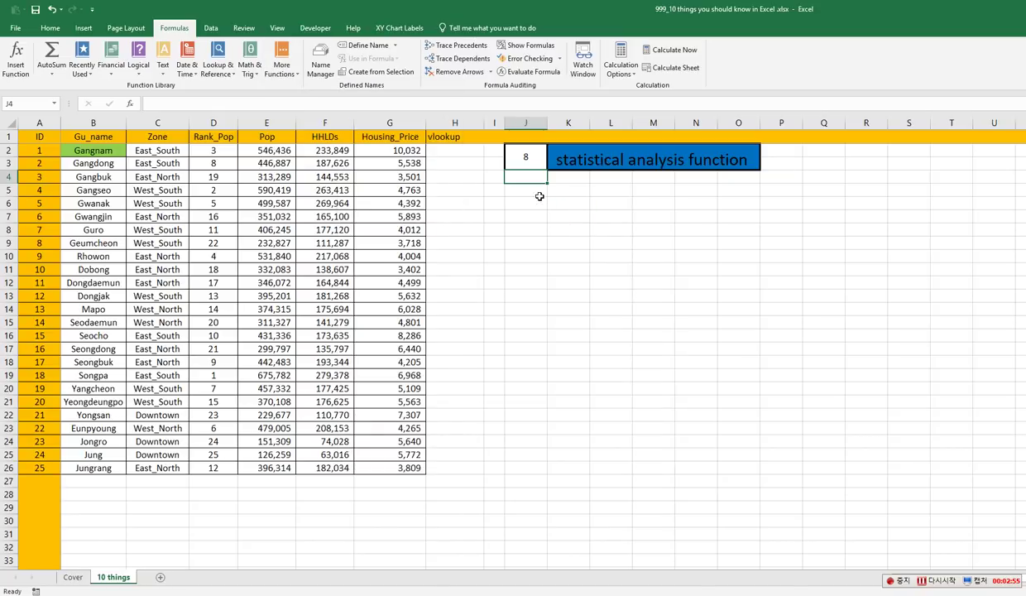
# Set the topic number in cell J2 to 7.
pyautogui.click(523, 159)
pyautogui.write('7')
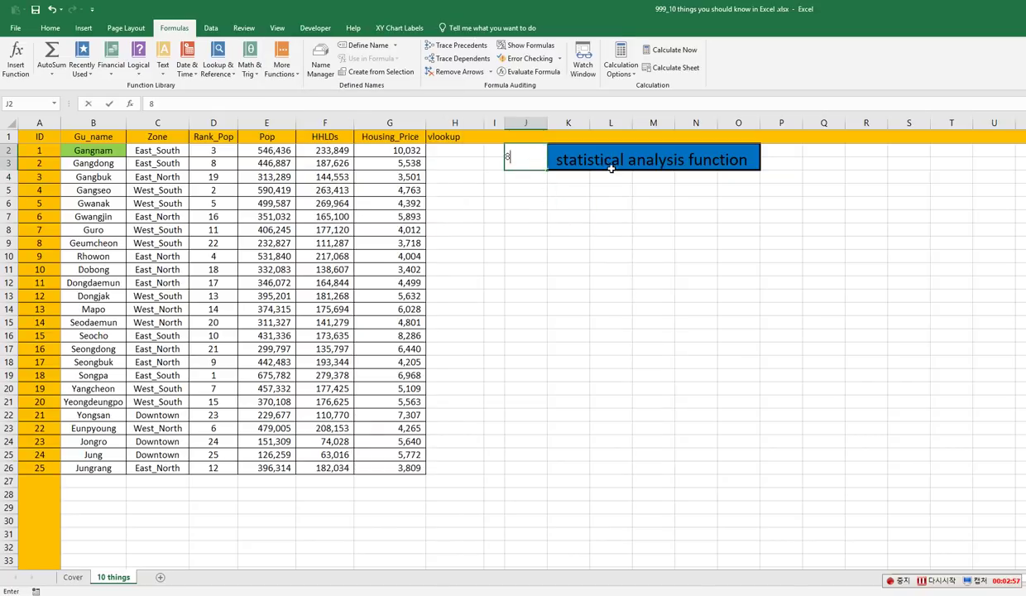
pyautogui.press('Return')
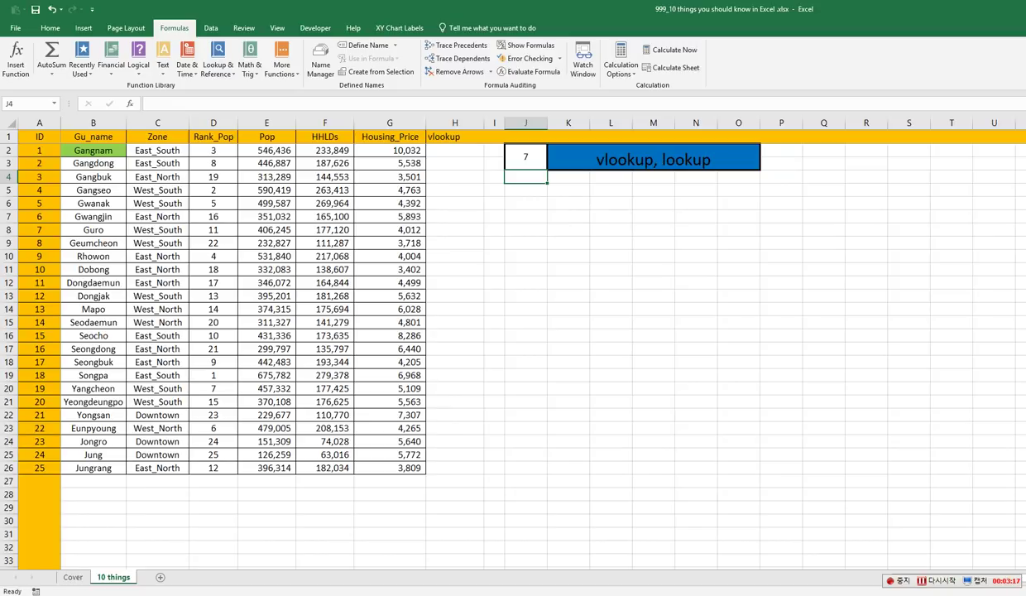
# Copy the zone-to-number lookup table starting with East_South and paste it as values at cell K7.
pyautogui.click(1025, 151)
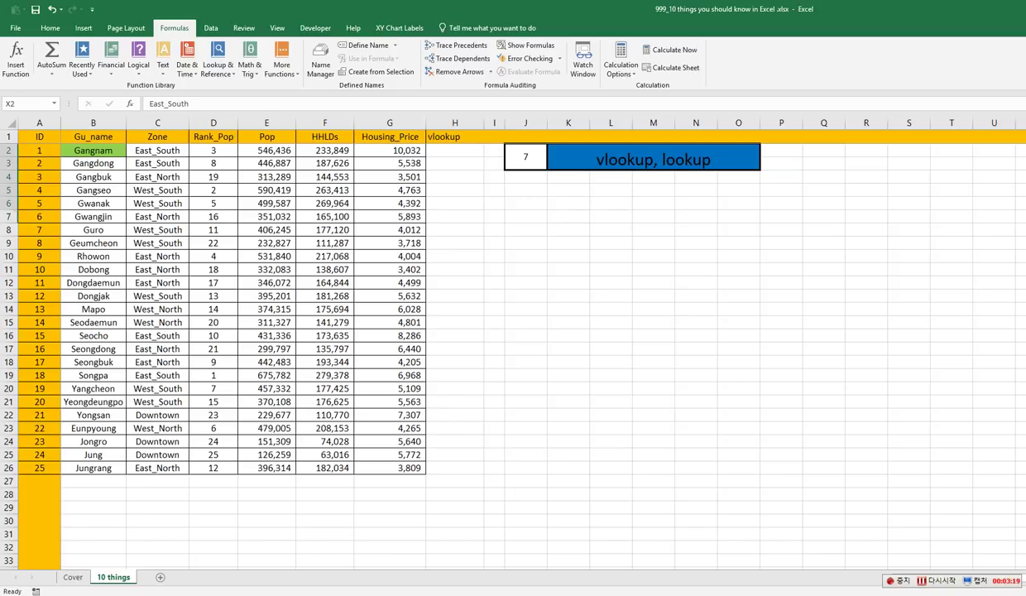
pyautogui.hotkey('ctrl', 'c')
pyautogui.rightClick(576, 217)
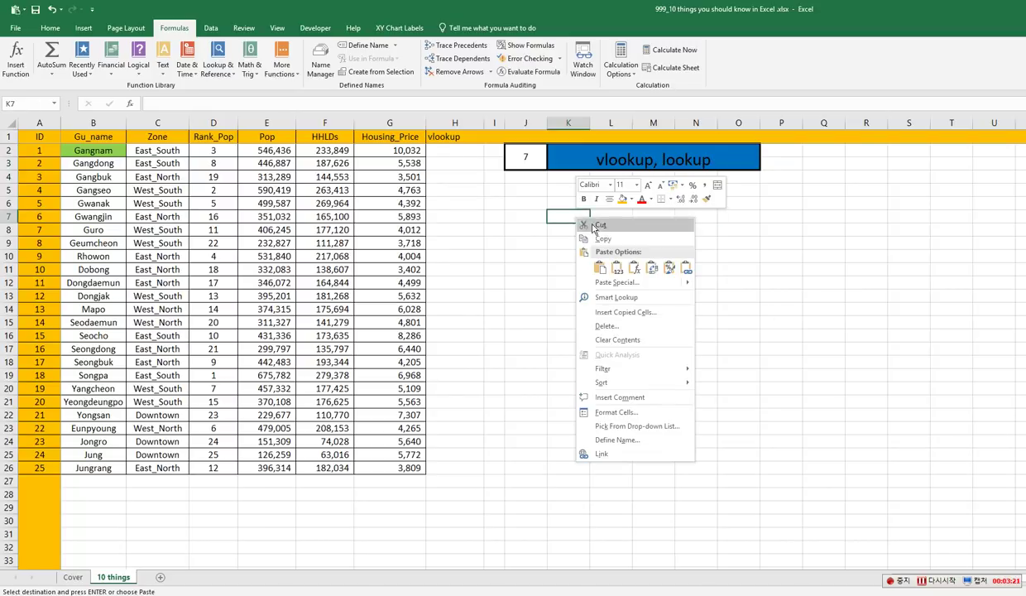
pyautogui.click(616, 267)
pyautogui.click(597, 334)
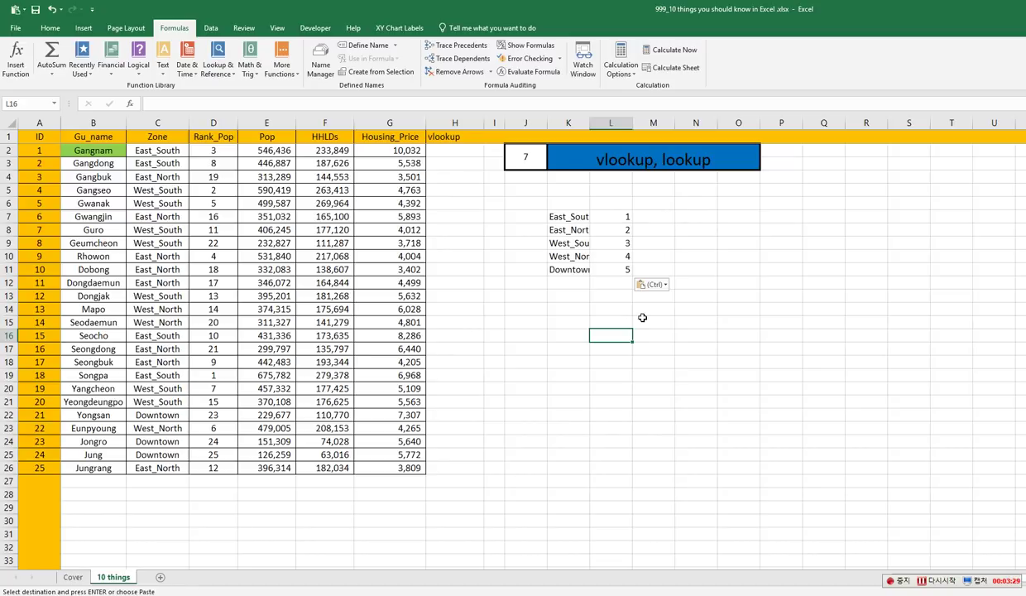
# Enter a VLOOKUP formula in H2 that looks up C2 in the absolute range $K$7:$L$11 and returns column 2 with FALSE for exact match.
pyautogui.click(460, 150)
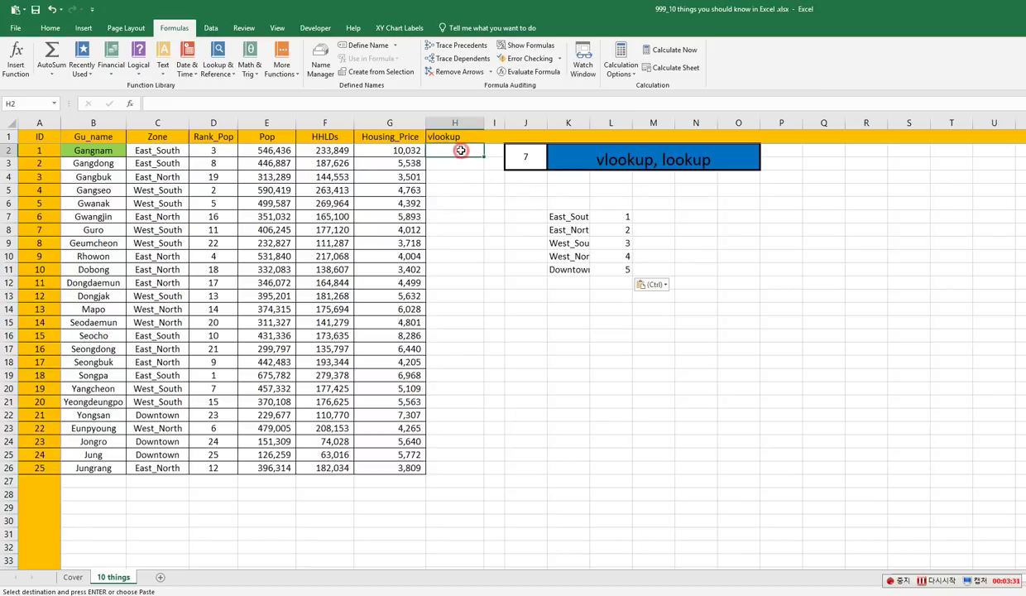
pyautogui.write('=vloo')
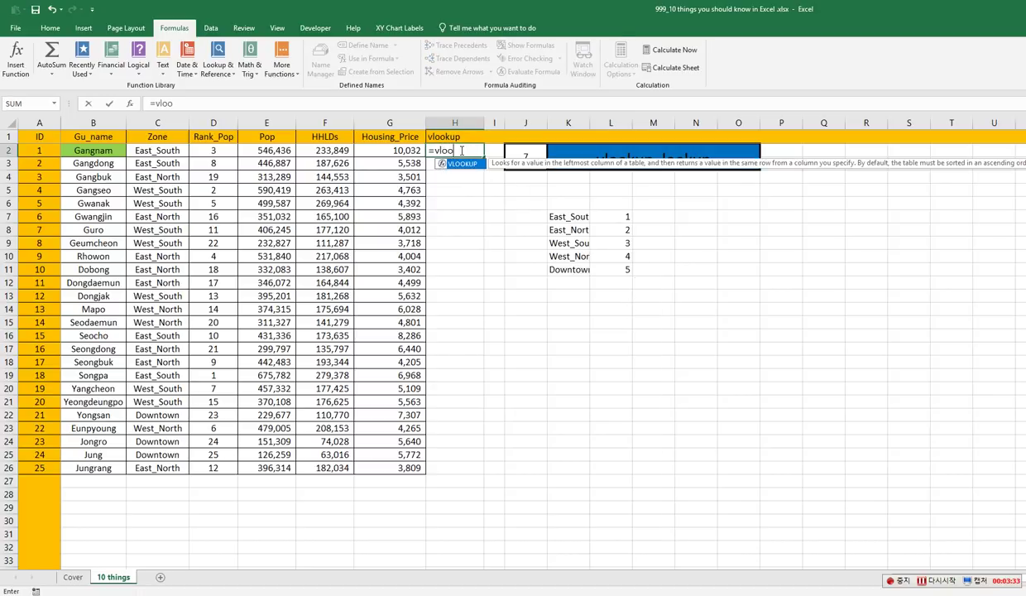
pyautogui.write('kup(')
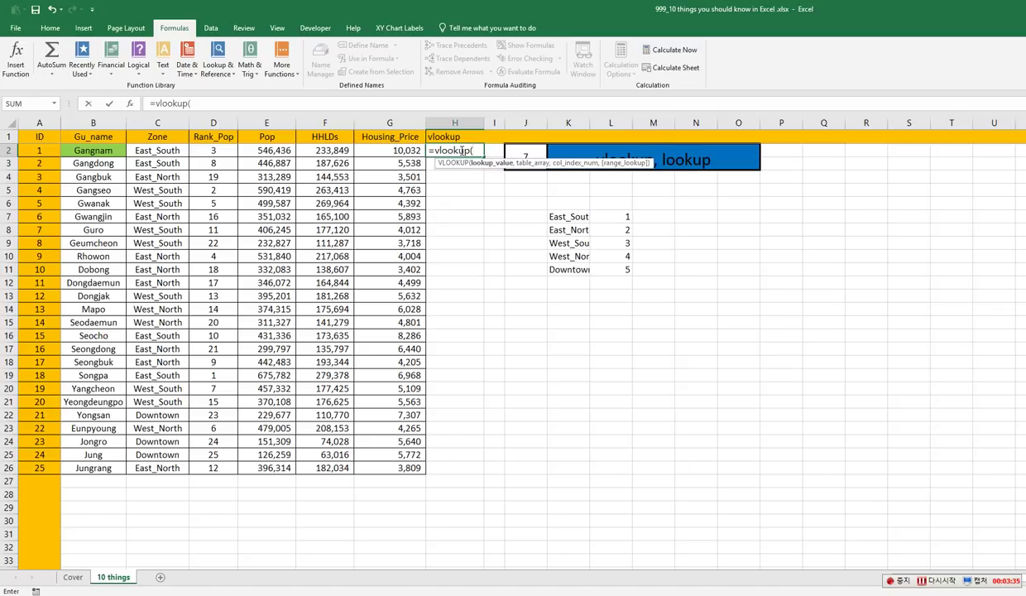
pyautogui.click(562, 217)
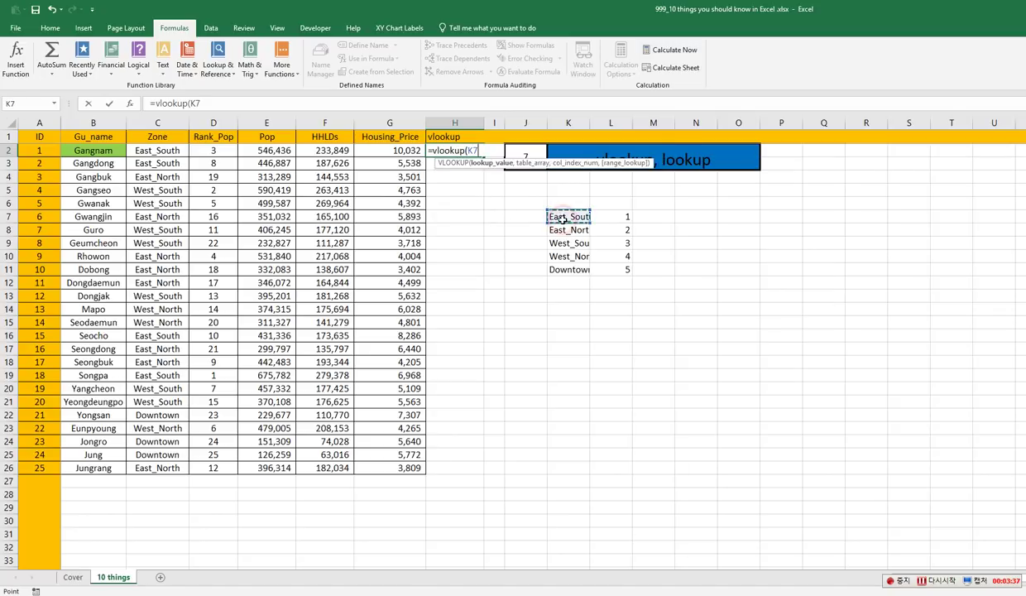
pyautogui.click(150, 153)
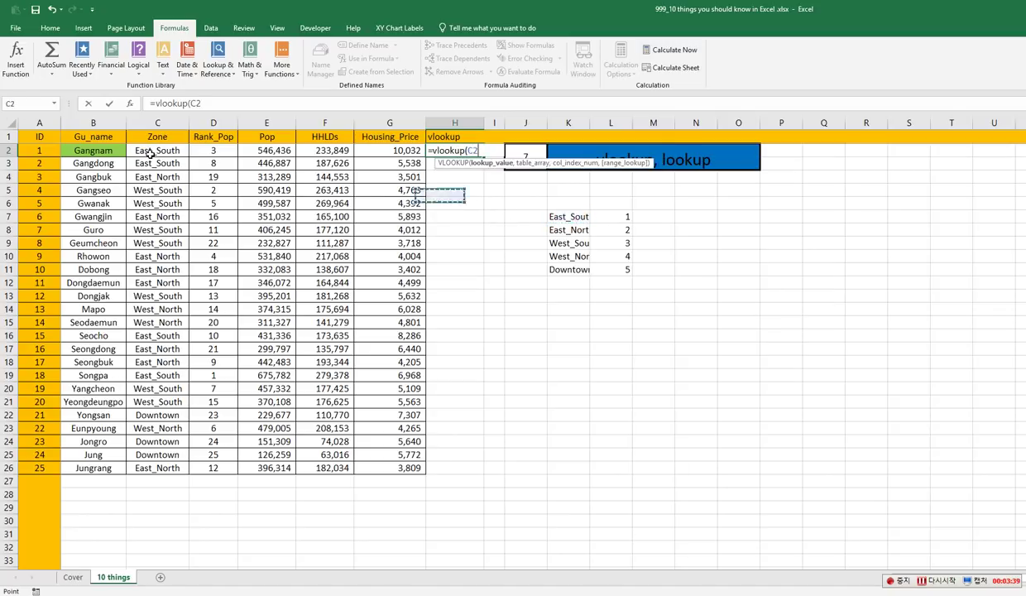
pyautogui.write(',')
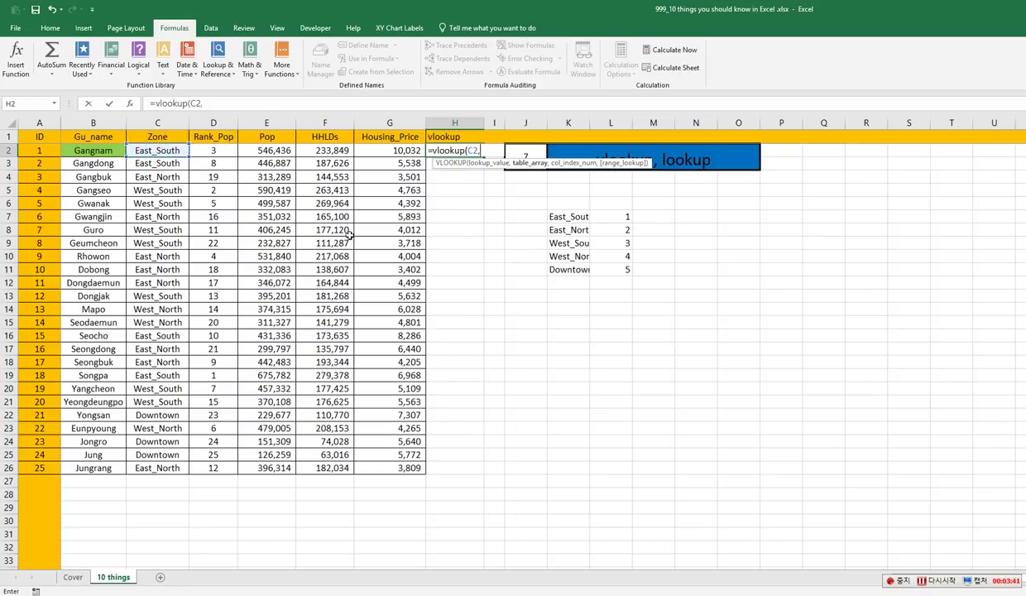
pyautogui.moveTo(571, 216); pyautogui.dragTo(602, 266)
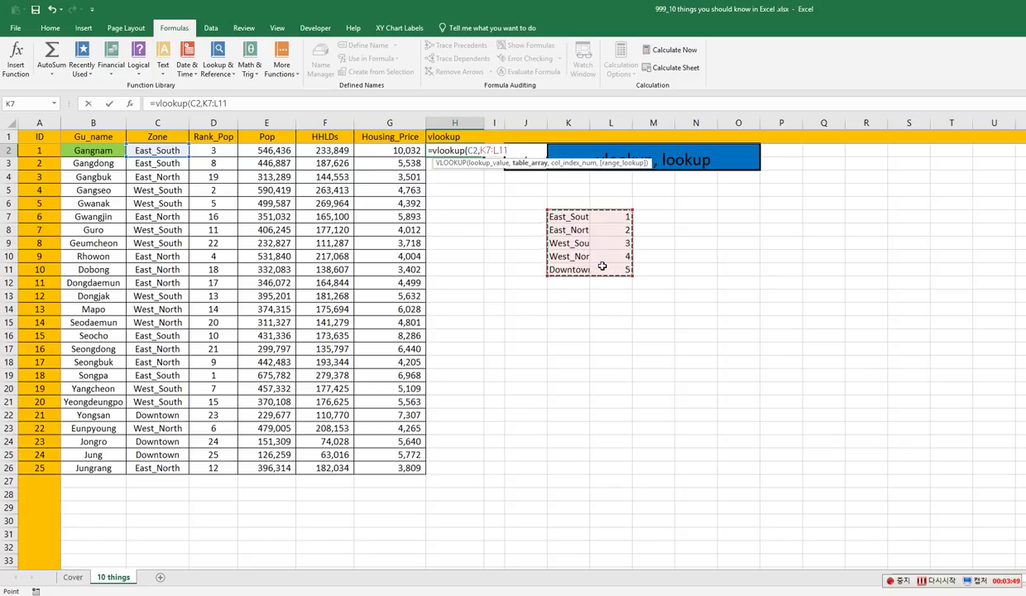
pyautogui.press('F4')
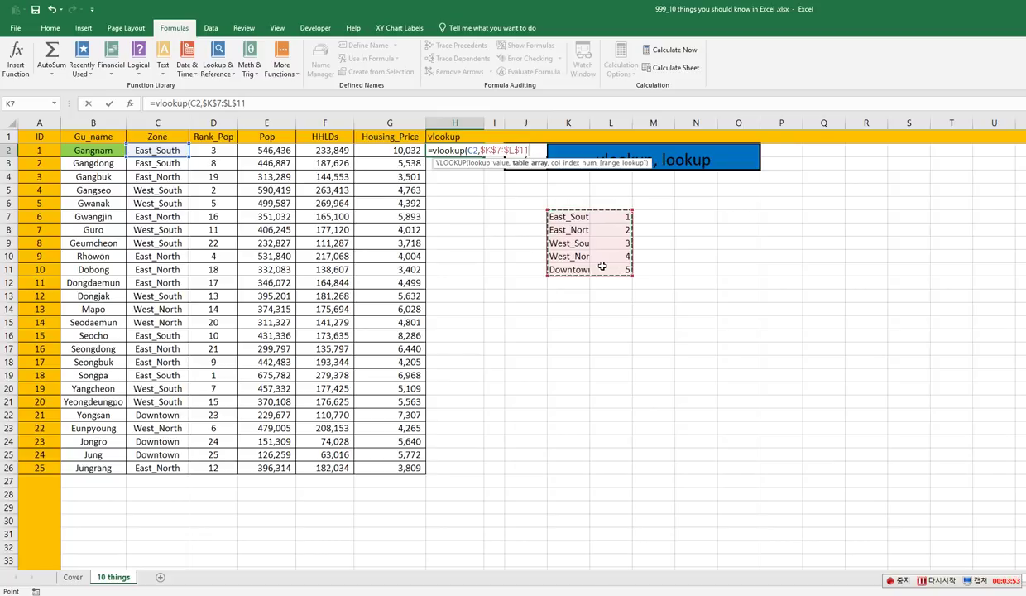
pyautogui.write(',')
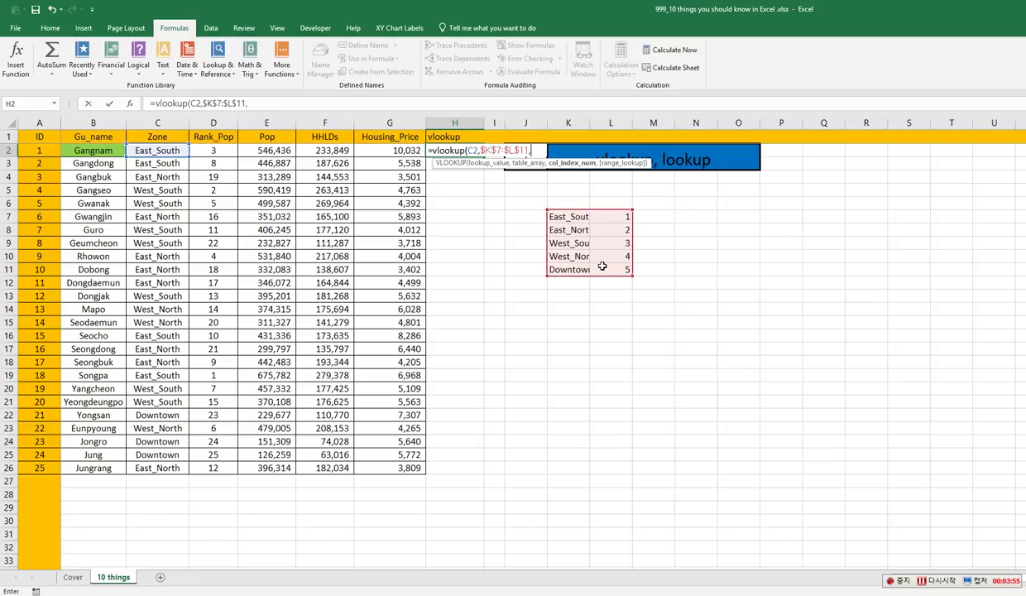
pyautogui.write('2,false')
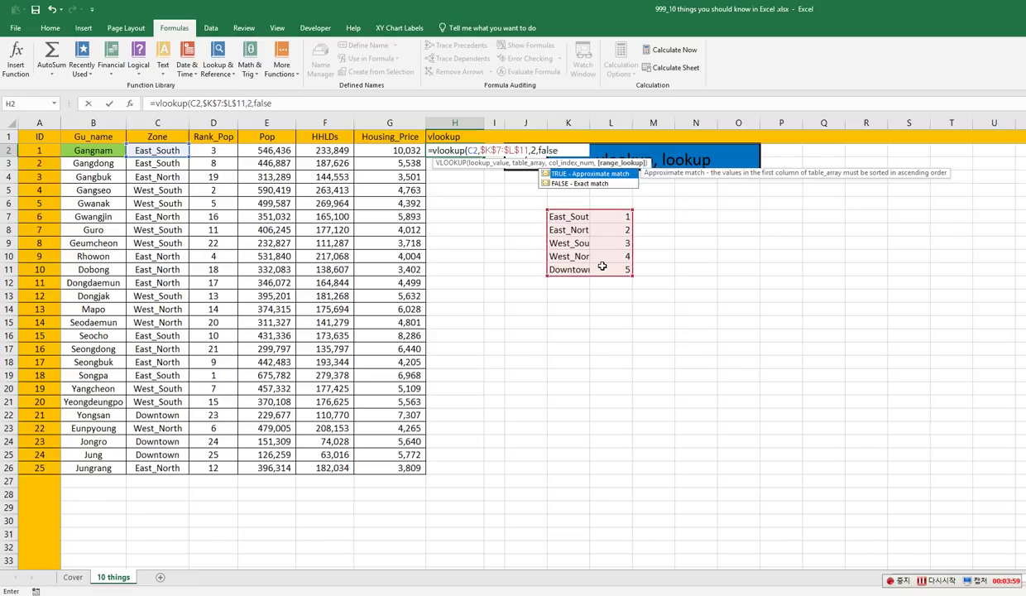
pyautogui.write(')')
pyautogui.press('Return')
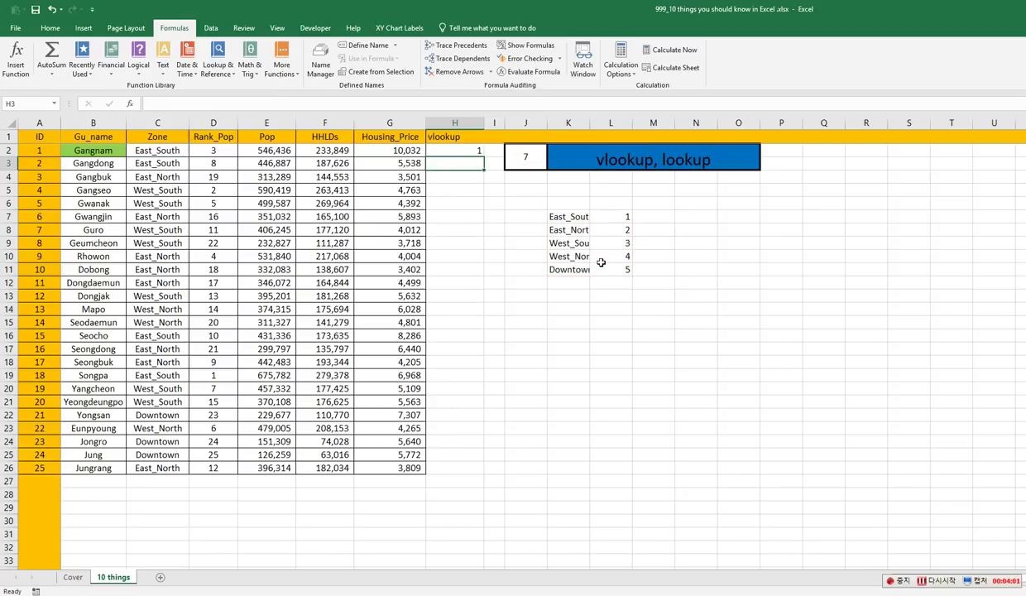
# Fill the VLOOKUP formula in H2 down the column to H26 and select the lookup table K7:L11.
pyautogui.click(467, 151)
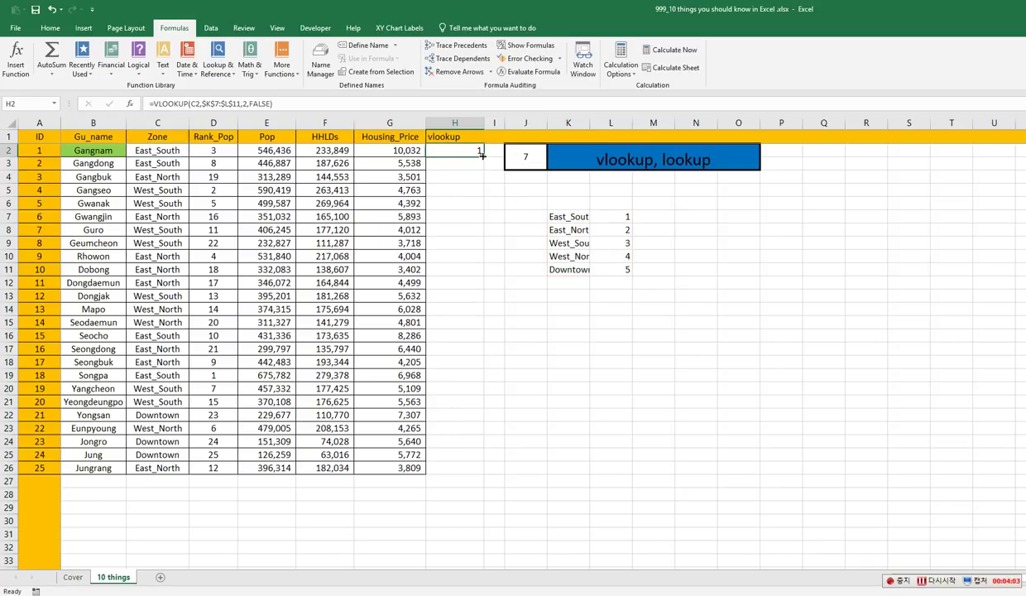
pyautogui.doubleClick(483, 157)
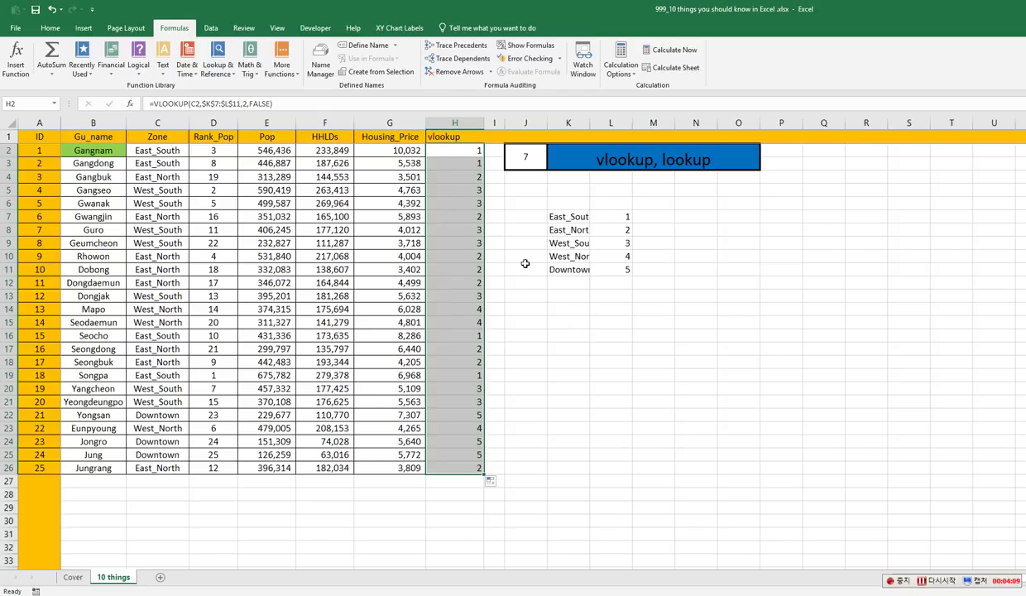
pyautogui.moveTo(549, 215); pyautogui.dragTo(609, 269)
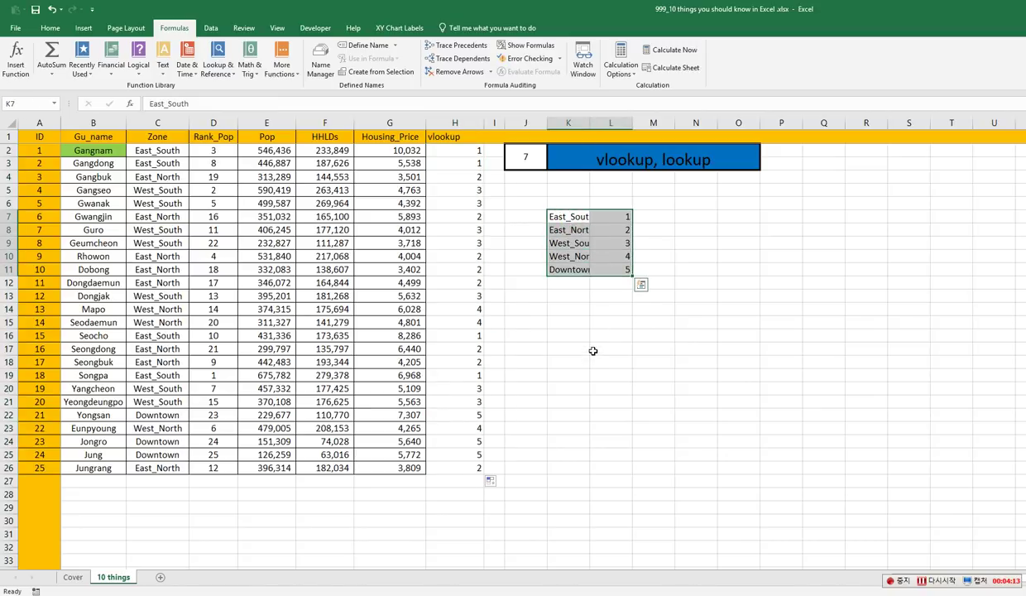
# Set the topic number in cell J2 to 6.
pyautogui.click(530, 157)
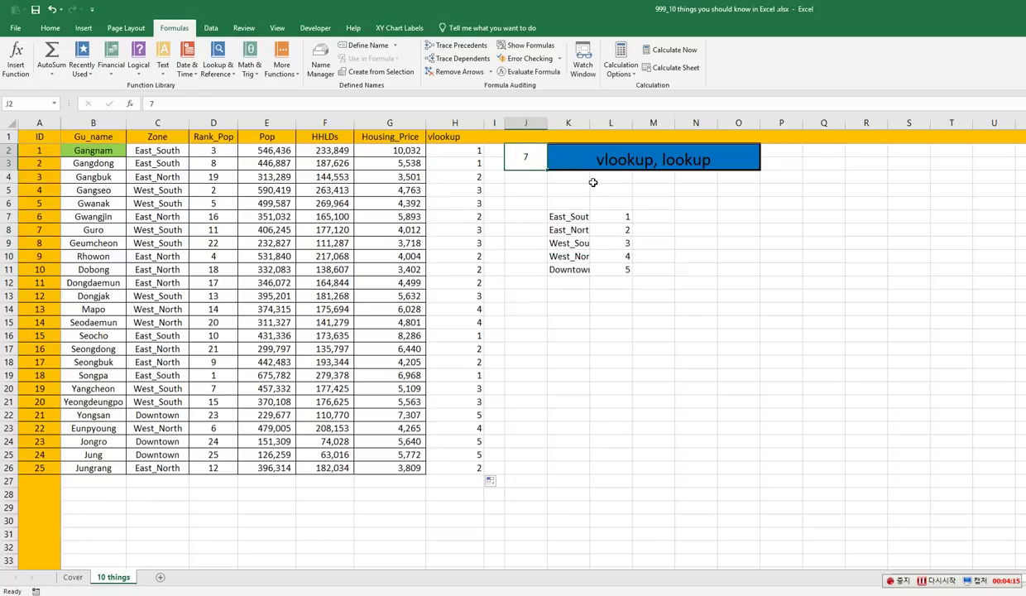
pyautogui.write('6')
pyautogui.press('Return')
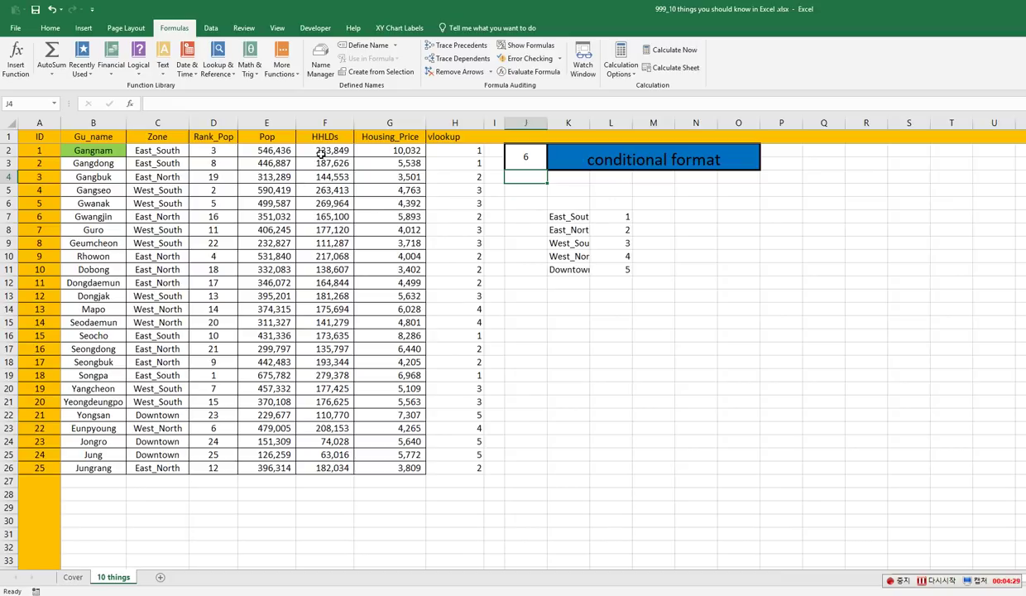
# Apply the Blue - White - Red color scale as conditional formatting to cell F15 in the HHLDs column.
pyautogui.moveTo(321, 154); pyautogui.dragTo(331, 463)
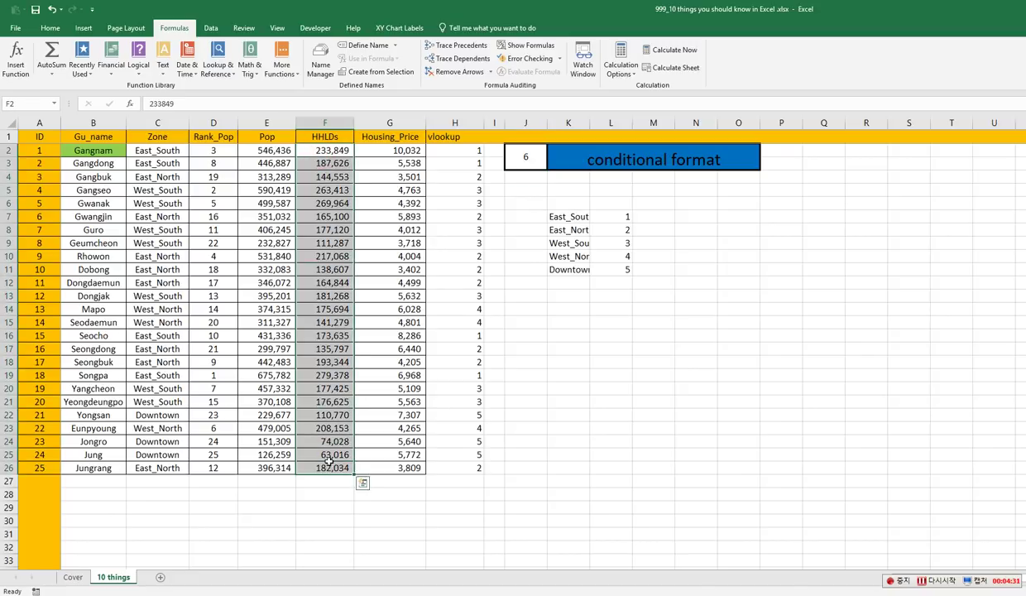
pyautogui.click(345, 323)
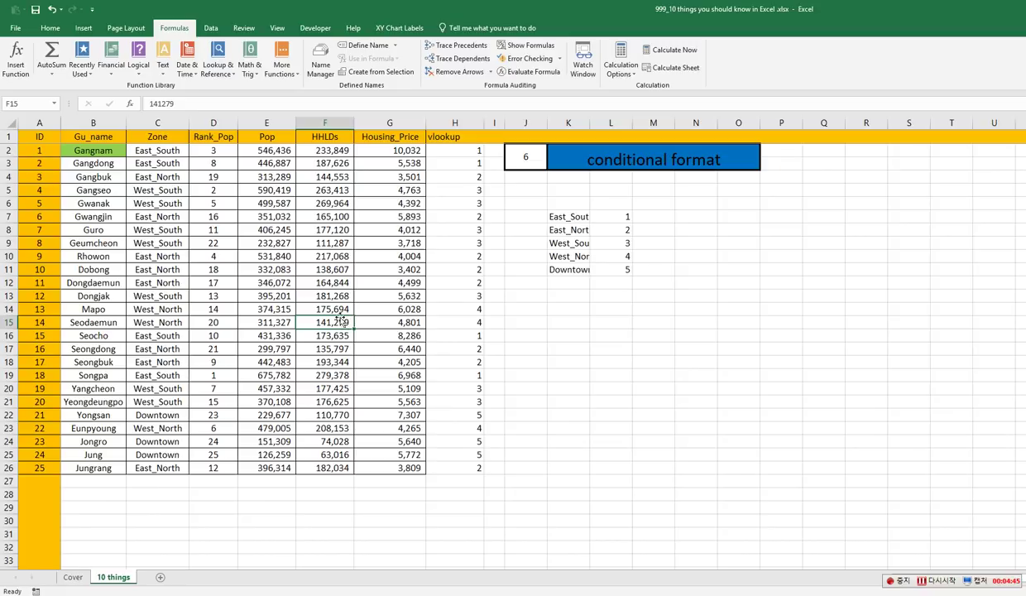
pyautogui.click(51, 29)
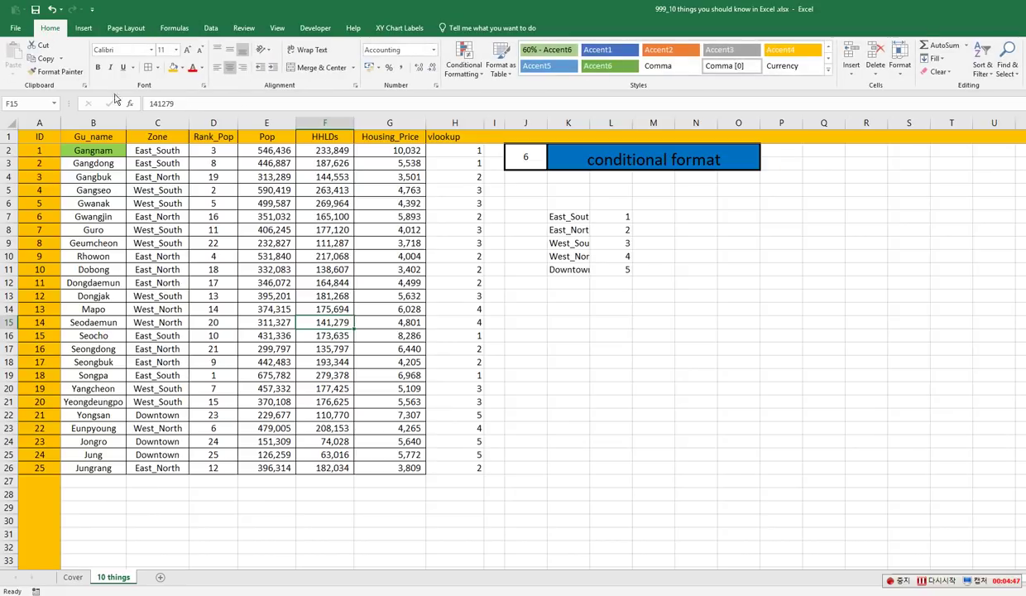
pyautogui.click(465, 71)
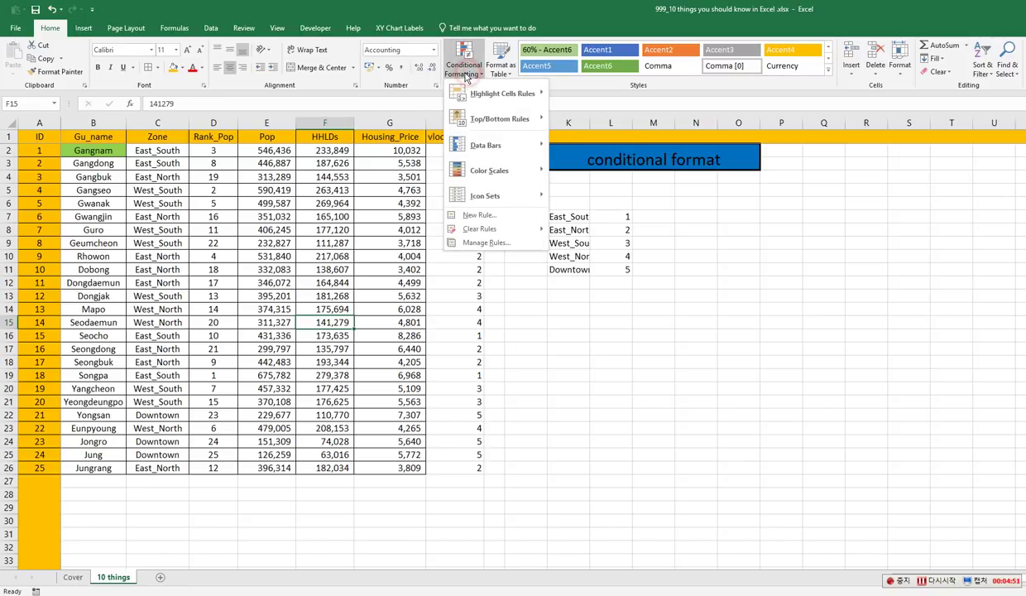
pyautogui.moveTo(502, 147)
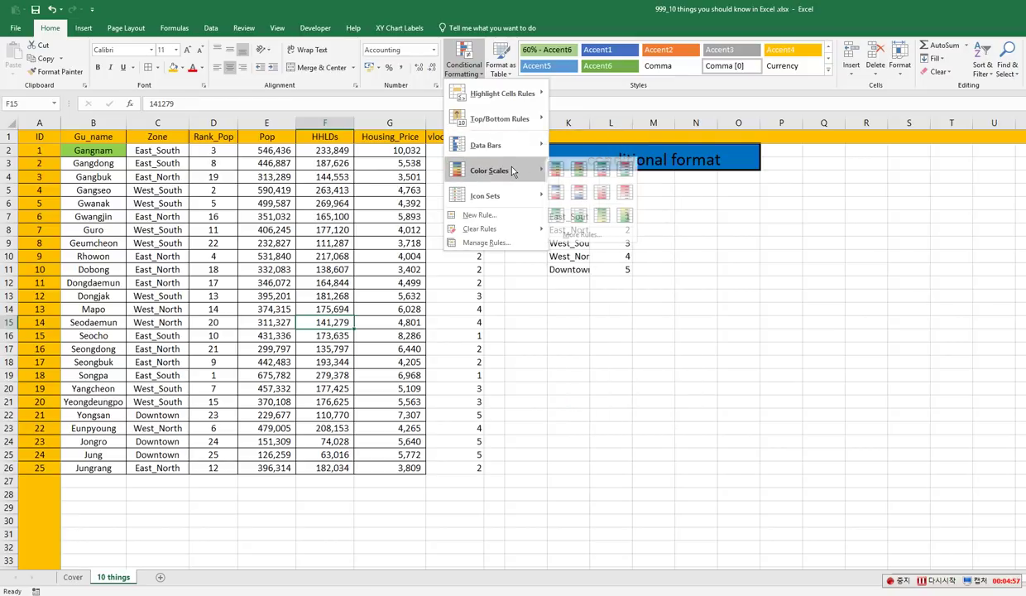
pyautogui.moveTo(512, 171)
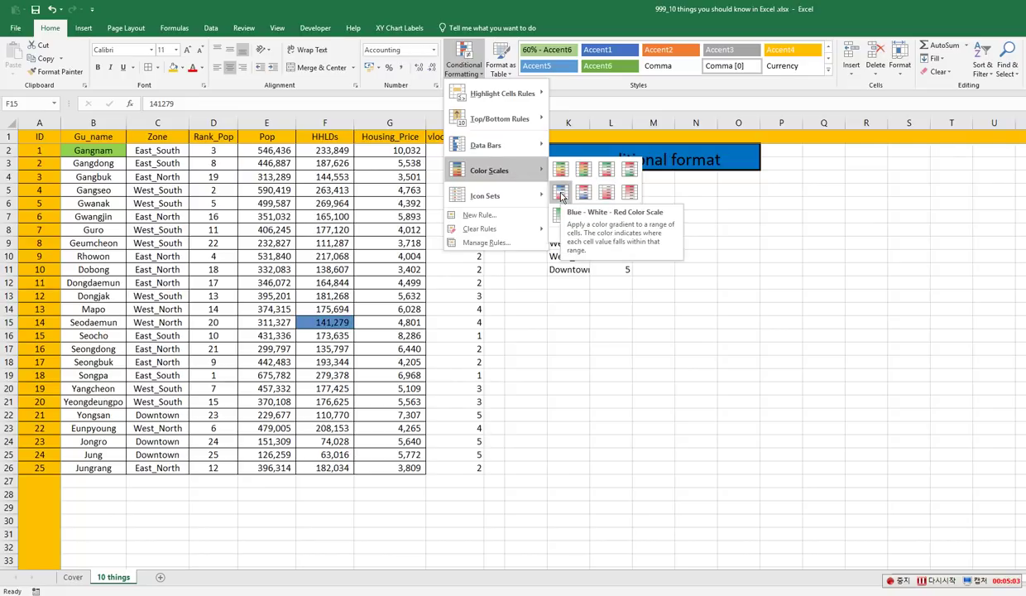
pyautogui.click(560, 196)
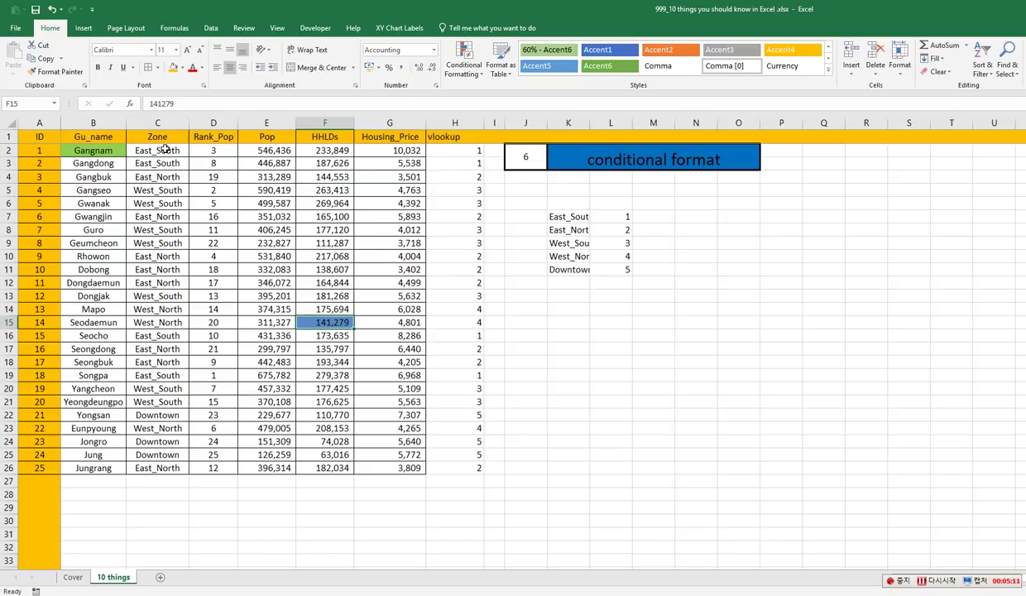
# Copy the formatting of F15 onto all HHLDs values in F2:F26 with Format Painter.
pyautogui.click(61, 71)
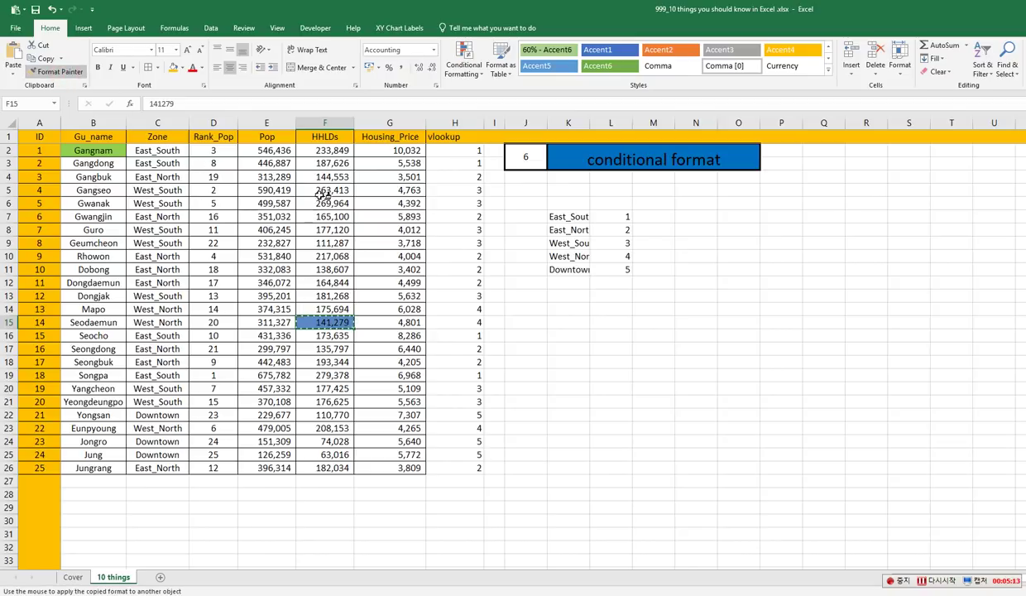
pyautogui.moveTo(325, 152); pyautogui.dragTo(325, 467)
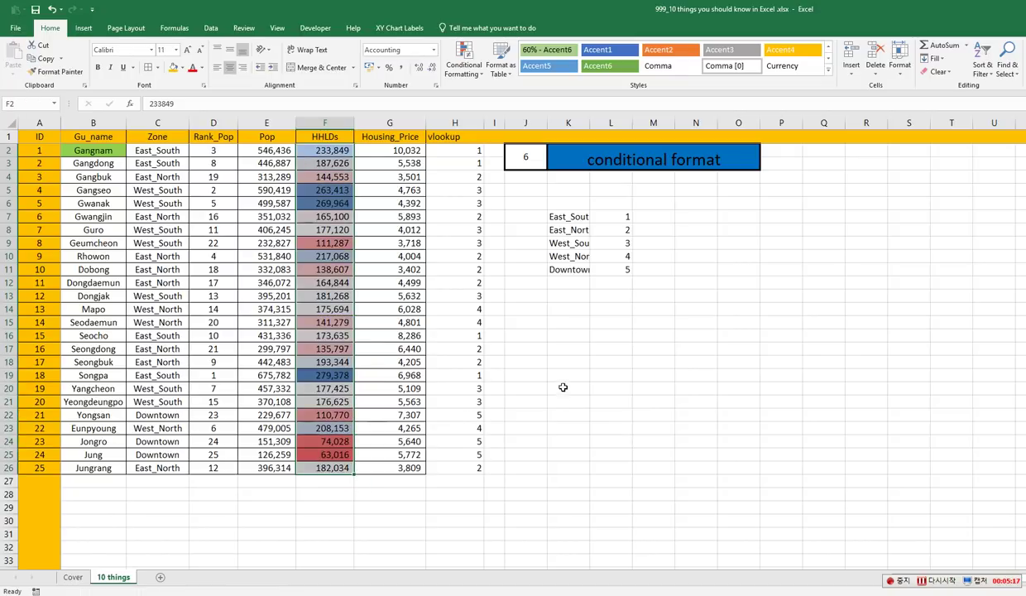
pyautogui.click(335, 283)
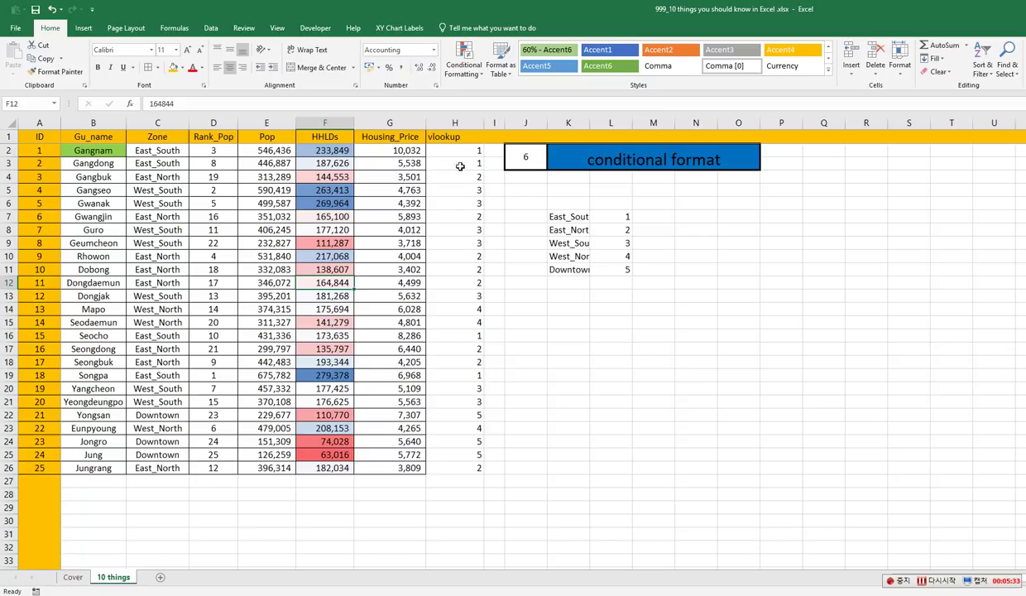
# Set the topic number in cell J2 to 5.
pyautogui.click(525, 156)
pyautogui.write('5')
pyautogui.press('Return')
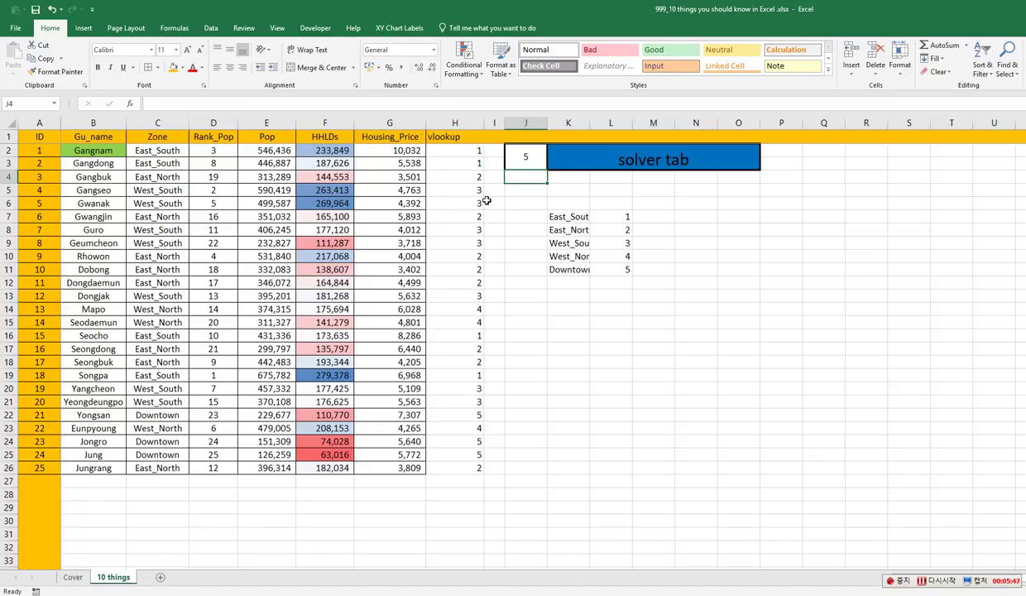
# Open the list of available Excel Add-ins through the Excel options.
pyautogui.click(14, 27)
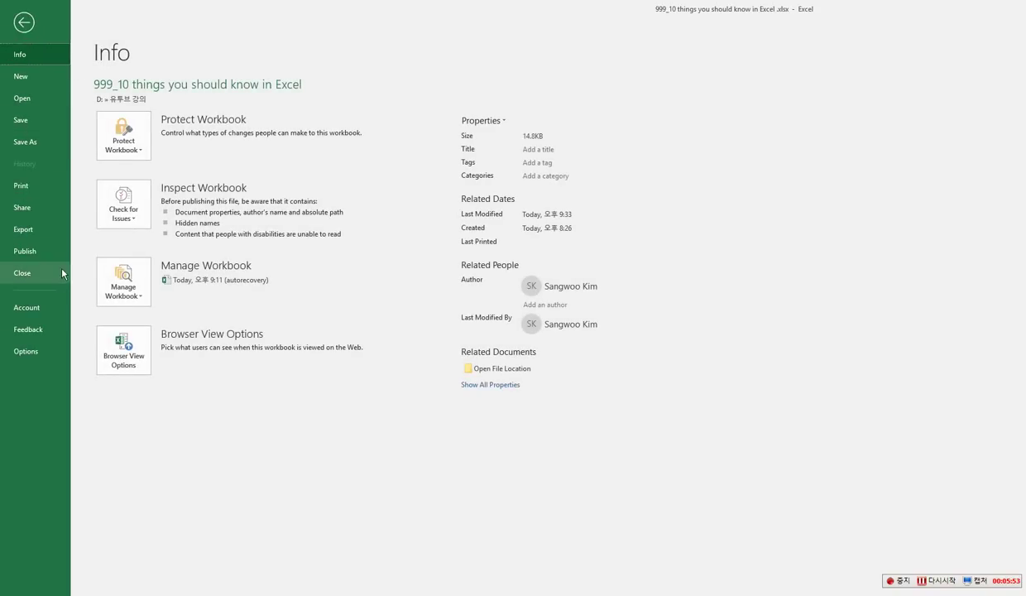
pyautogui.press('Escape')
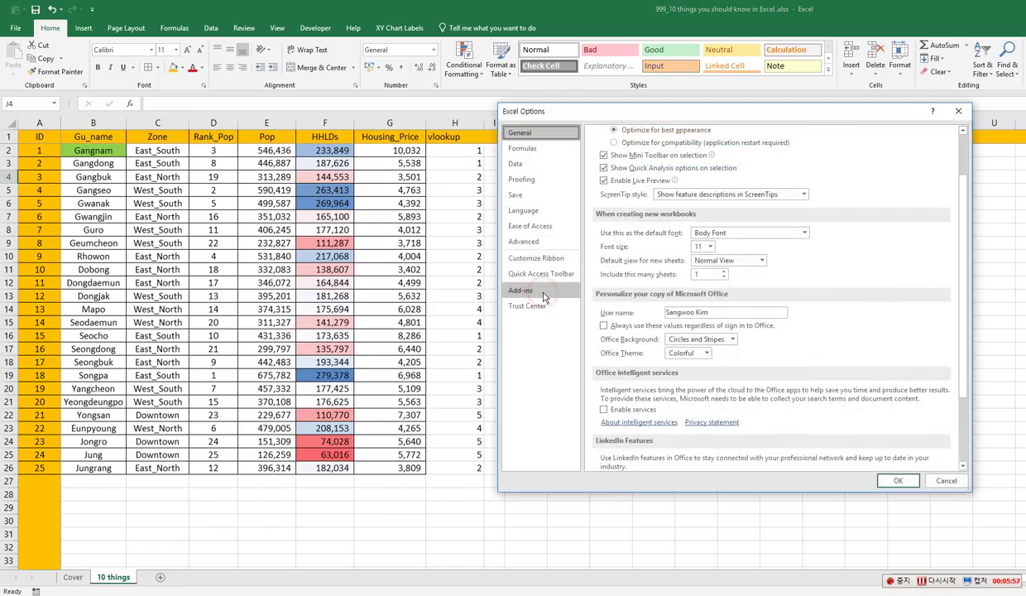
pyautogui.click(543, 293)
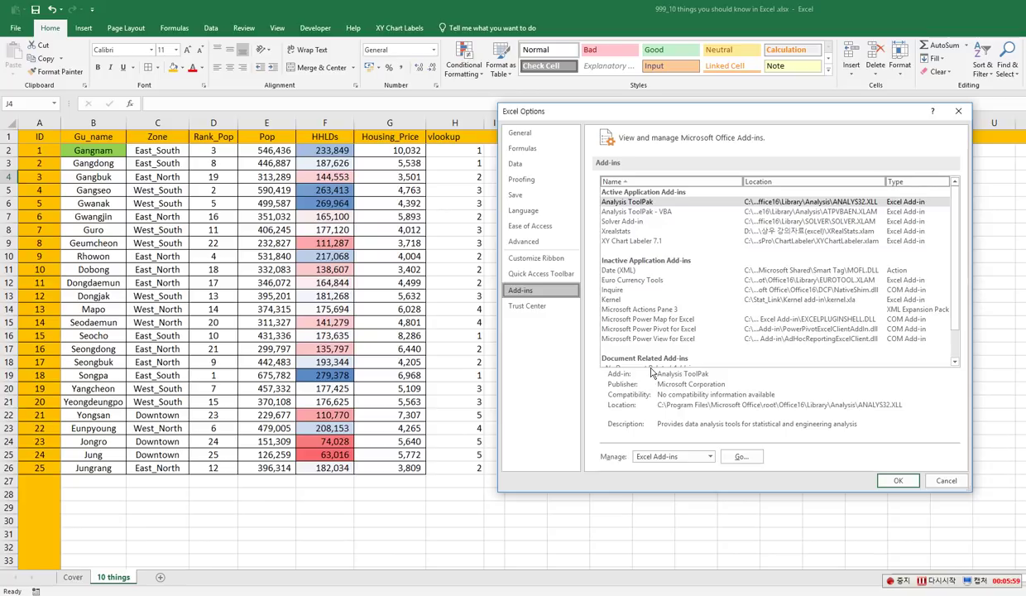
pyautogui.click(740, 461)
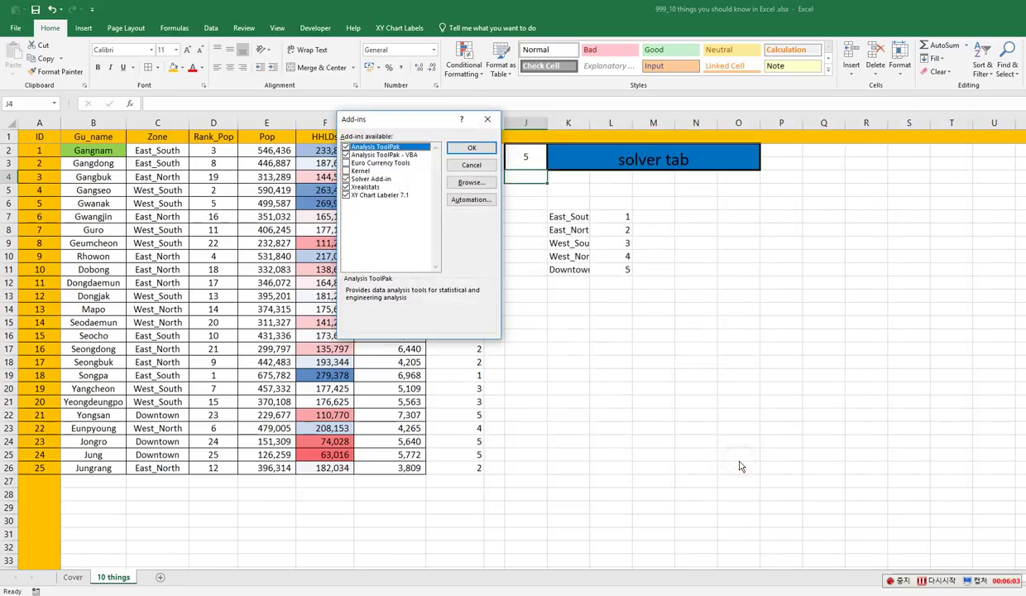
# Disable Analysis ToolPak, Analysis ToolPak - VBA, Solver Add-in, Xrealstats and XY Chart Labeler 7.1 in the add-ins list.
pyautogui.click(346, 146)
pyautogui.click(346, 155)
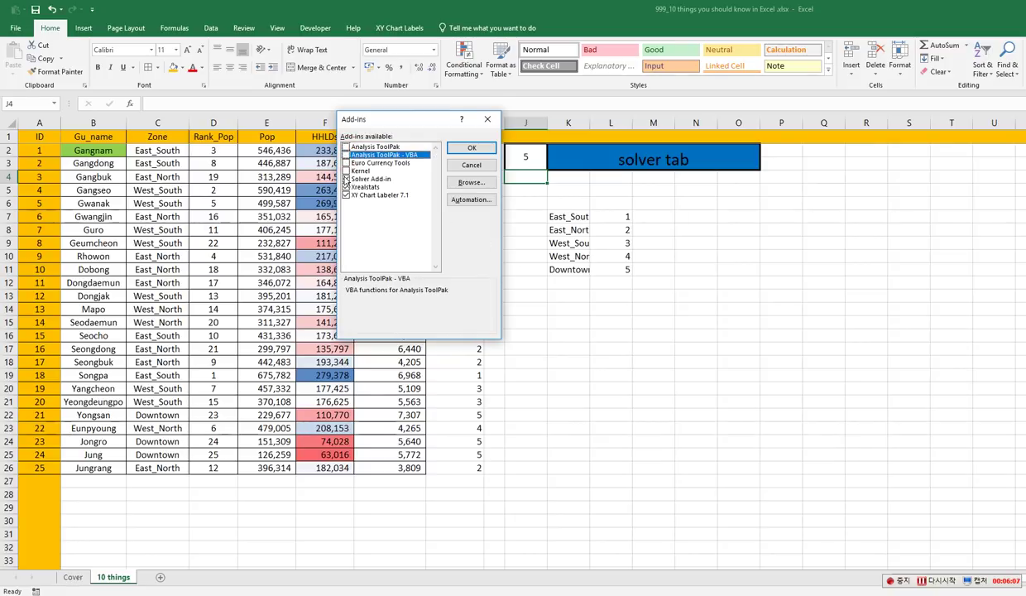
pyautogui.click(346, 178)
pyautogui.click(346, 187)
pyautogui.click(346, 194)
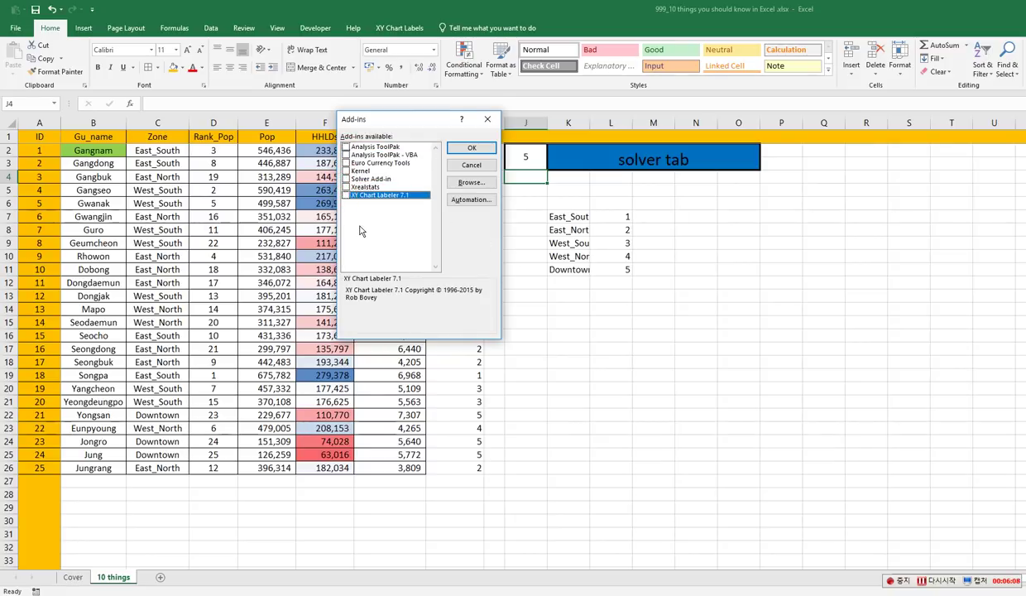
# Enable the Solver Add-in and Analysis ToolPak, then bring up the data analysis commands.
pyautogui.click(346, 178)
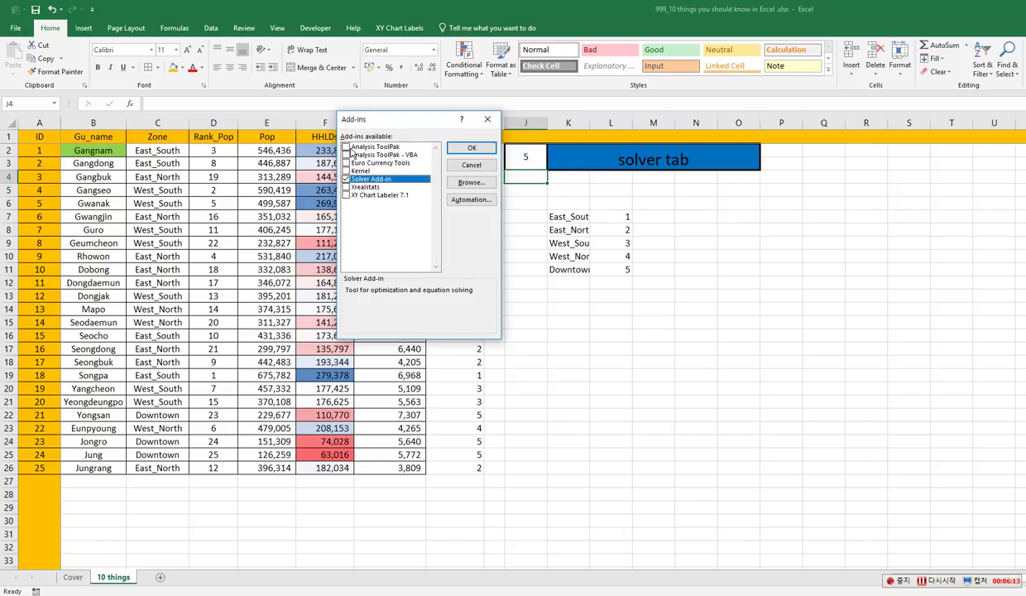
pyautogui.click(345, 147)
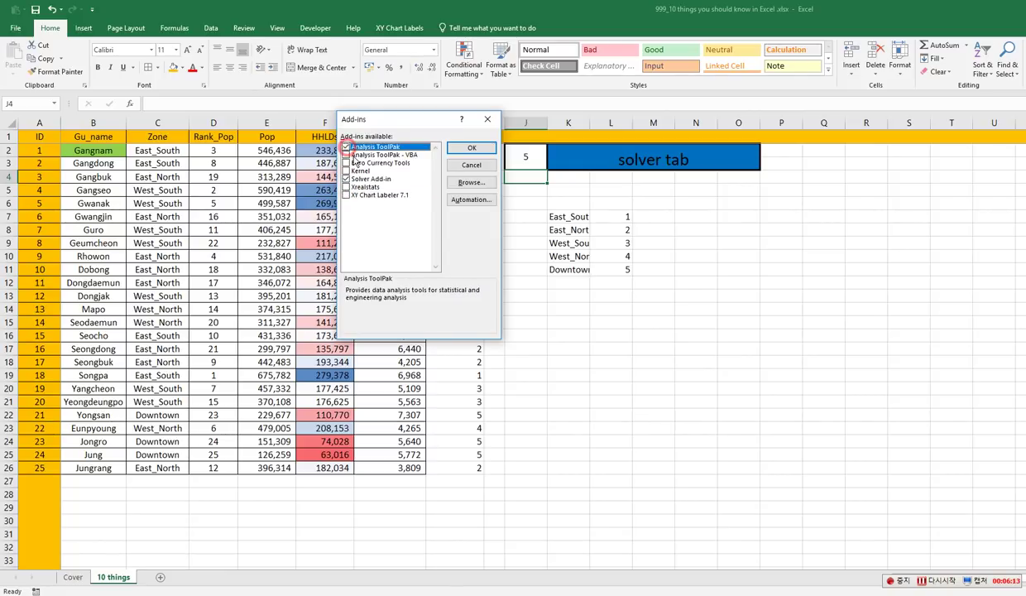
pyautogui.click(471, 148)
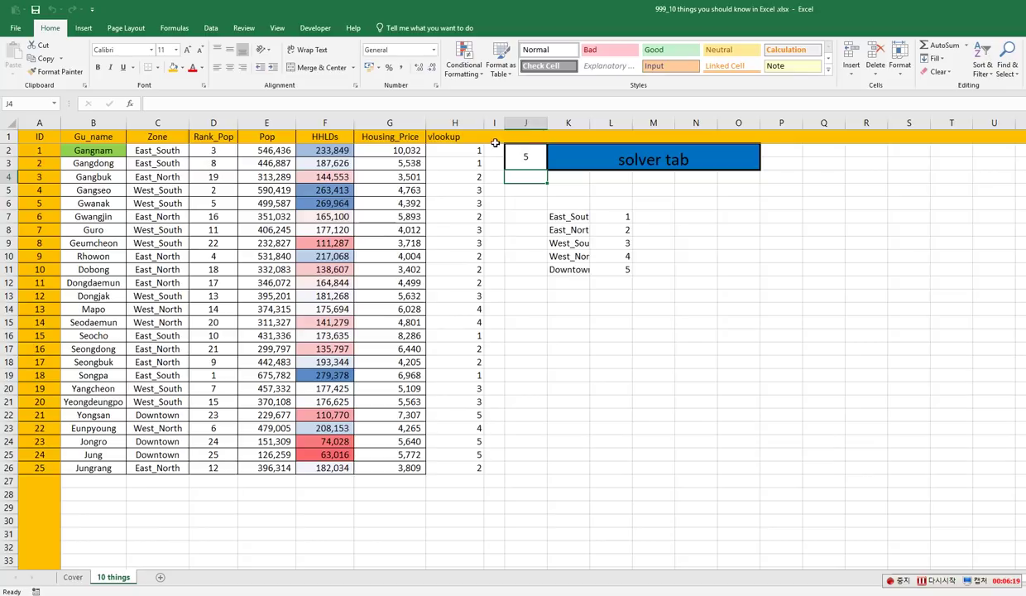
pyautogui.click(211, 30)
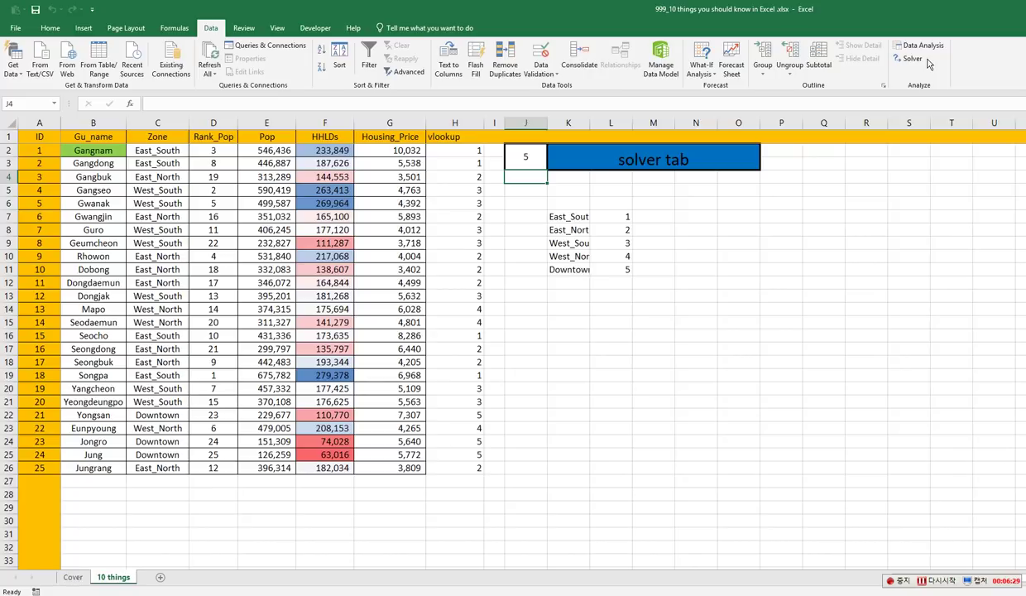
# Enter the starting value 1 in cell K15.
pyautogui.click(696, 348)
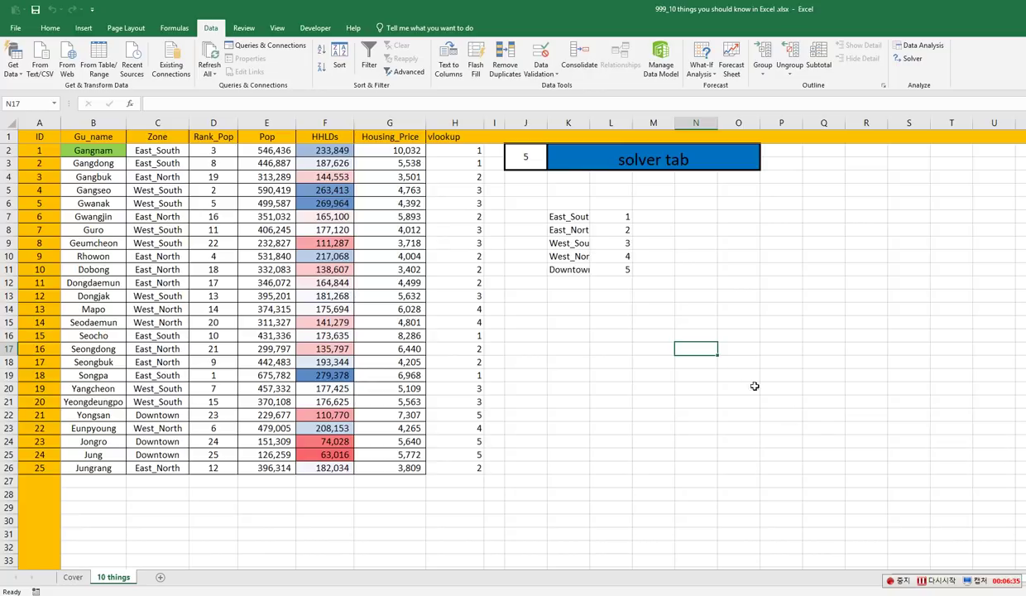
pyautogui.click(598, 319)
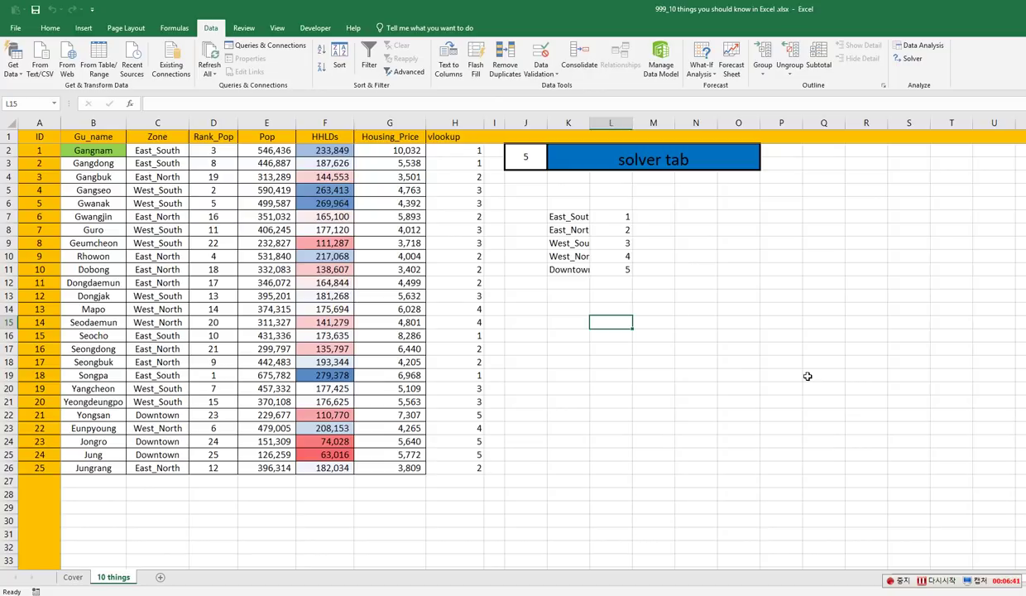
pyautogui.press('Left')
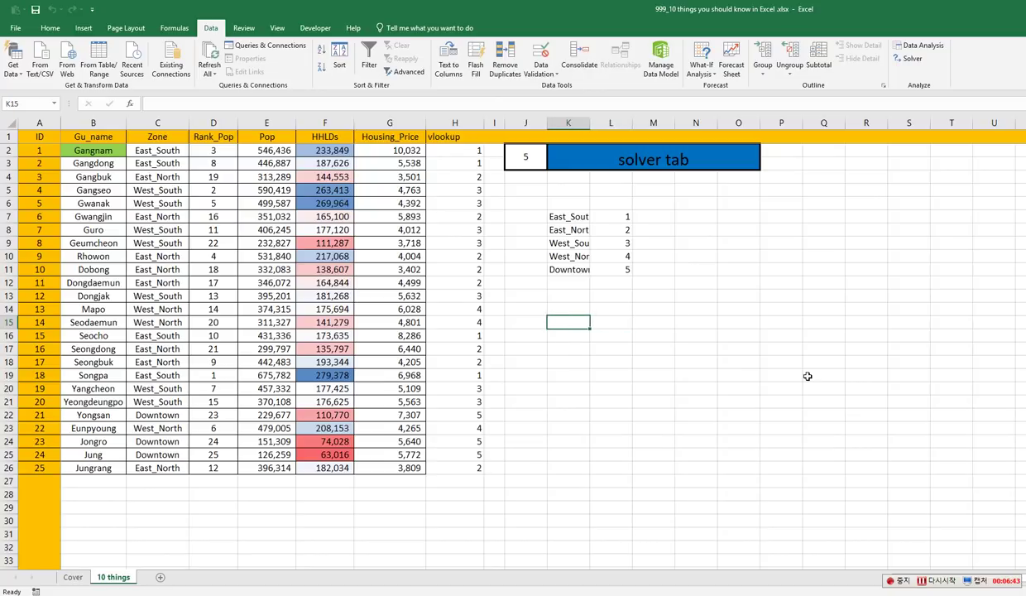
pyautogui.write('1')
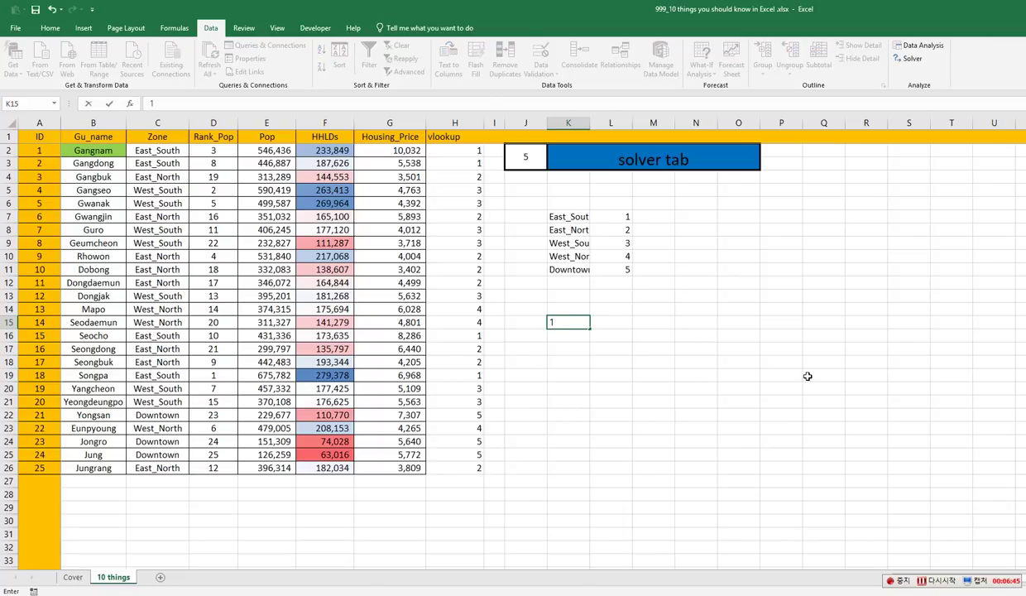
pyautogui.press('Return')
pyautogui.press('Up')
# Enter the formula =(K15-3)^2+8 in cell L15.
pyautogui.press('Right')
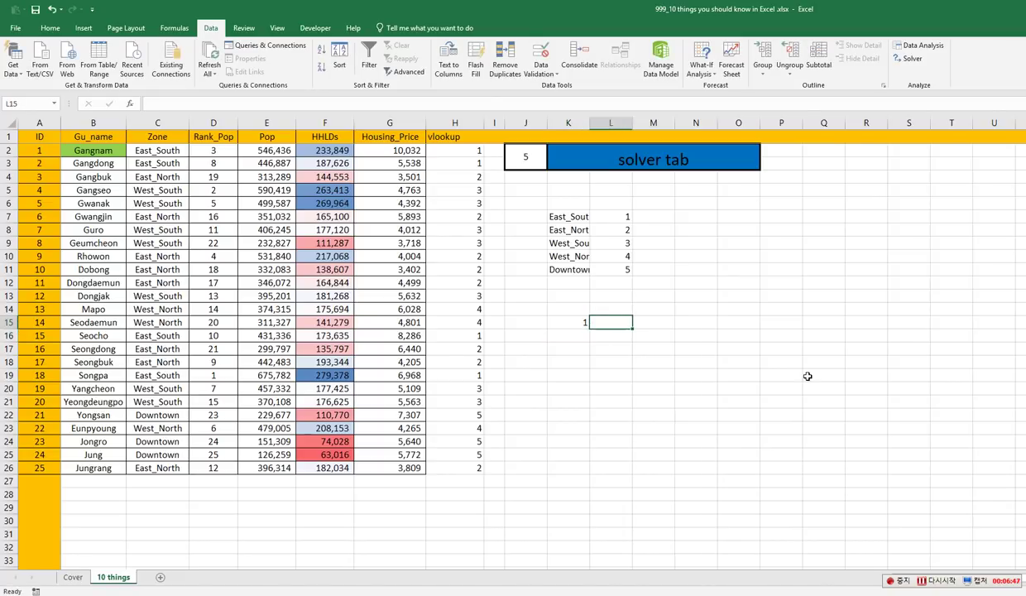
pyautogui.write('=(')
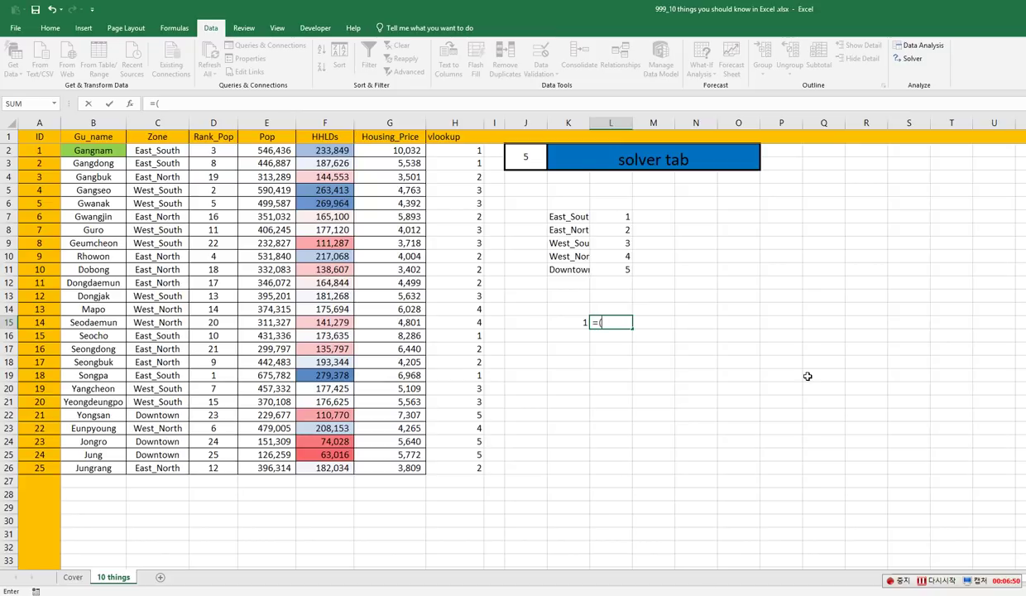
pyautogui.press('Left')
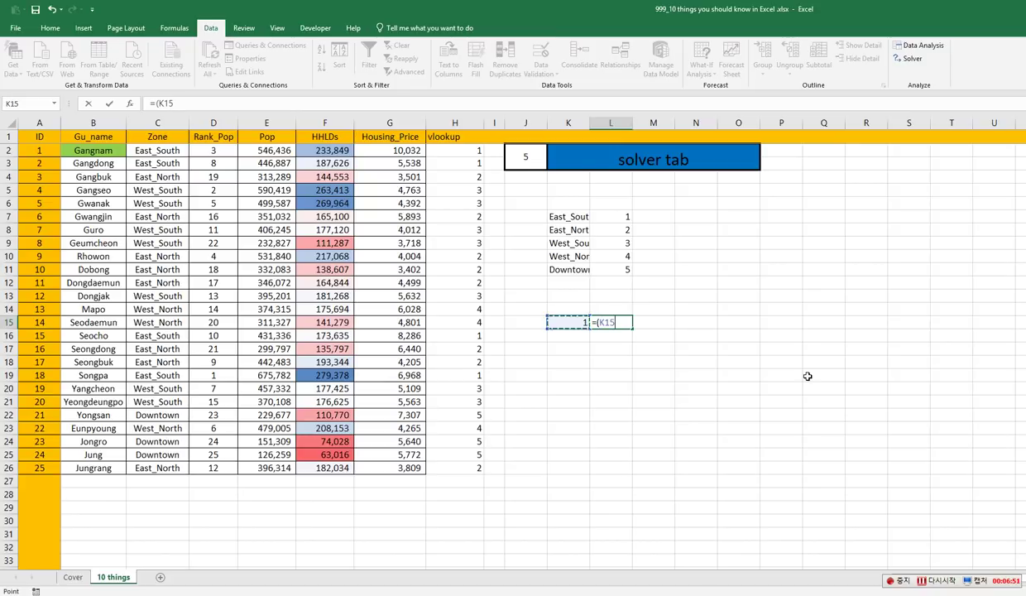
pyautogui.write('-3)^2+8')
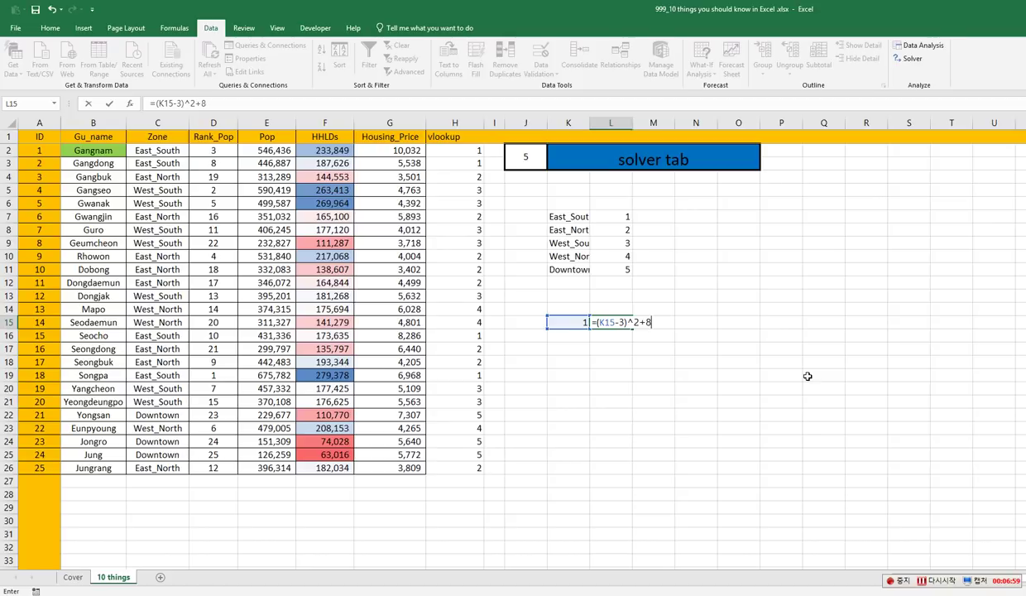
pyautogui.press('Return')
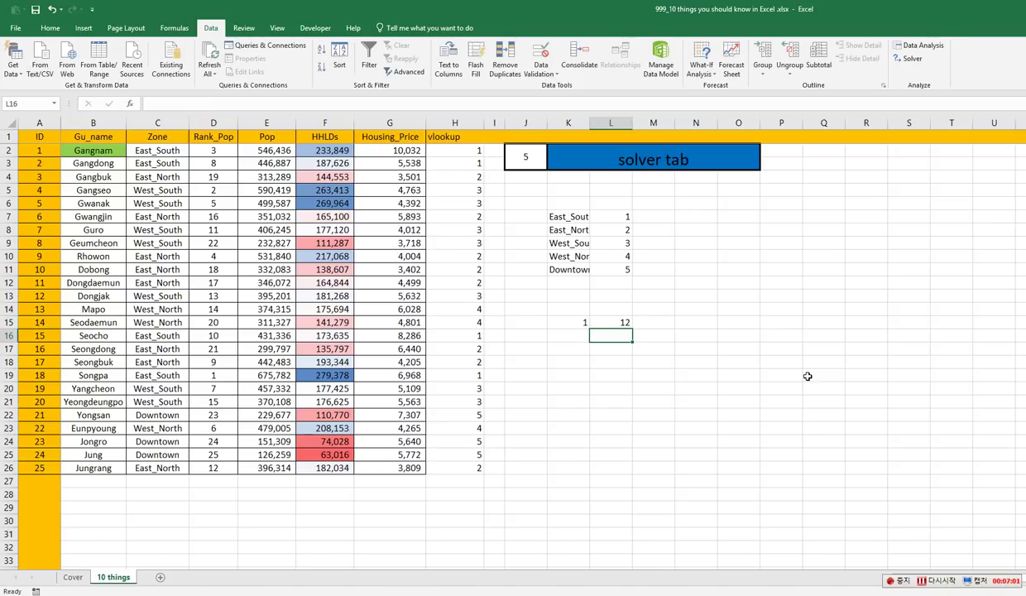
# Open Solver and set its objective to the formula cell L15.
pyautogui.press('Up')
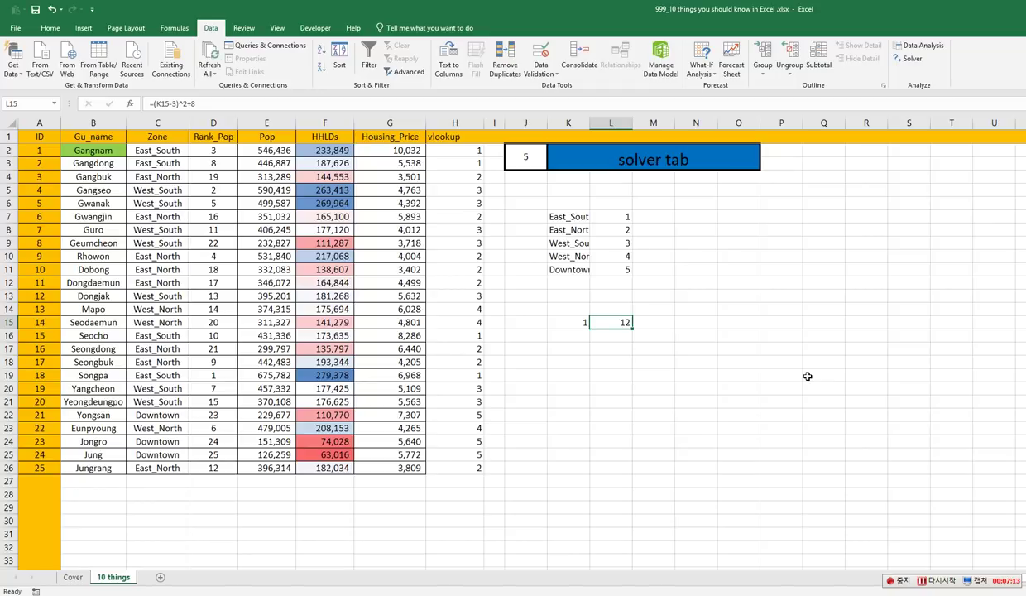
pyautogui.click(908, 58)
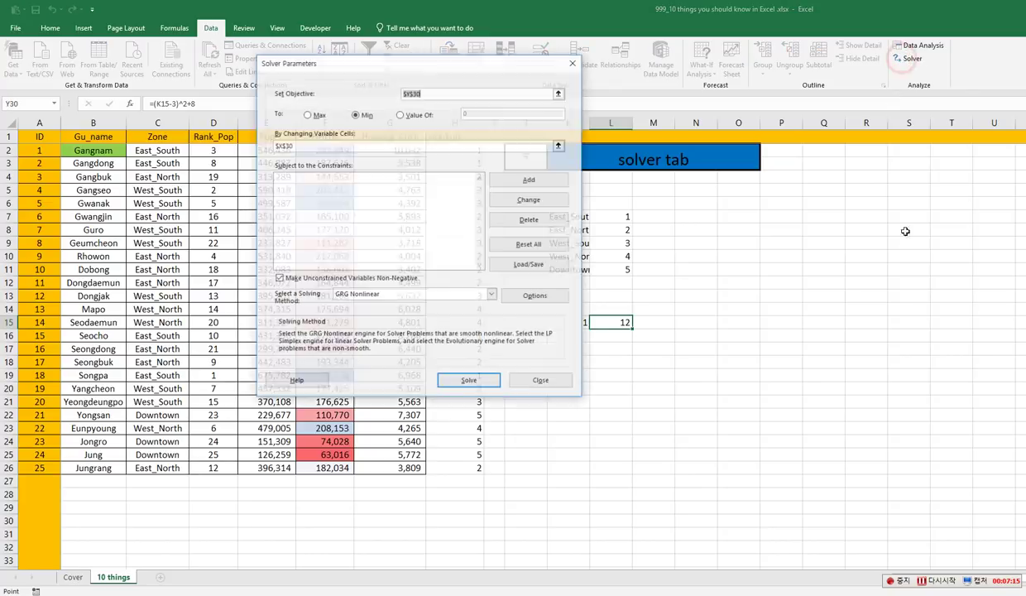
pyautogui.moveTo(475, 73); pyautogui.dragTo(880, 201)
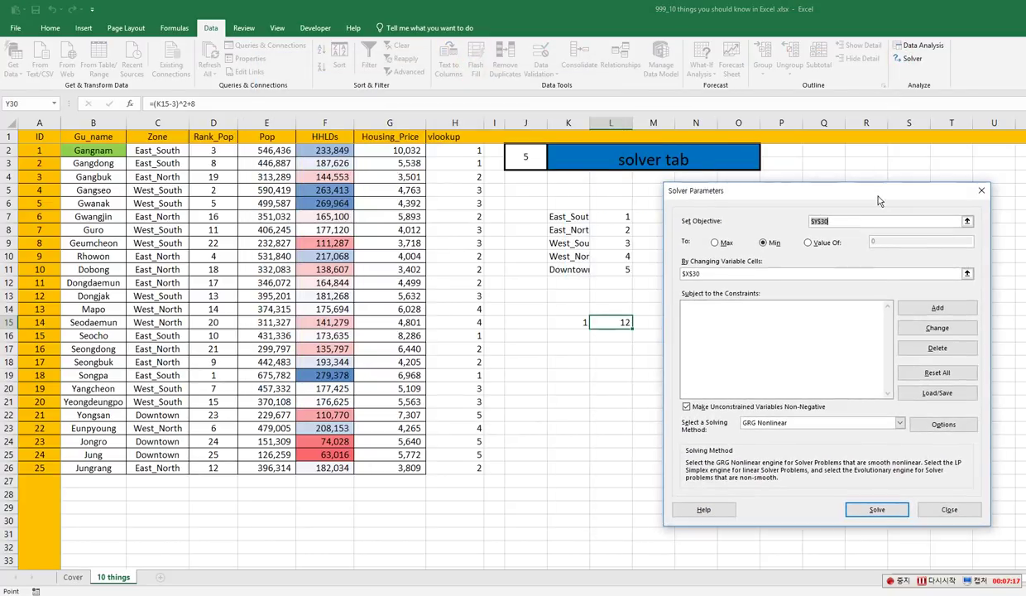
pyautogui.click(967, 223)
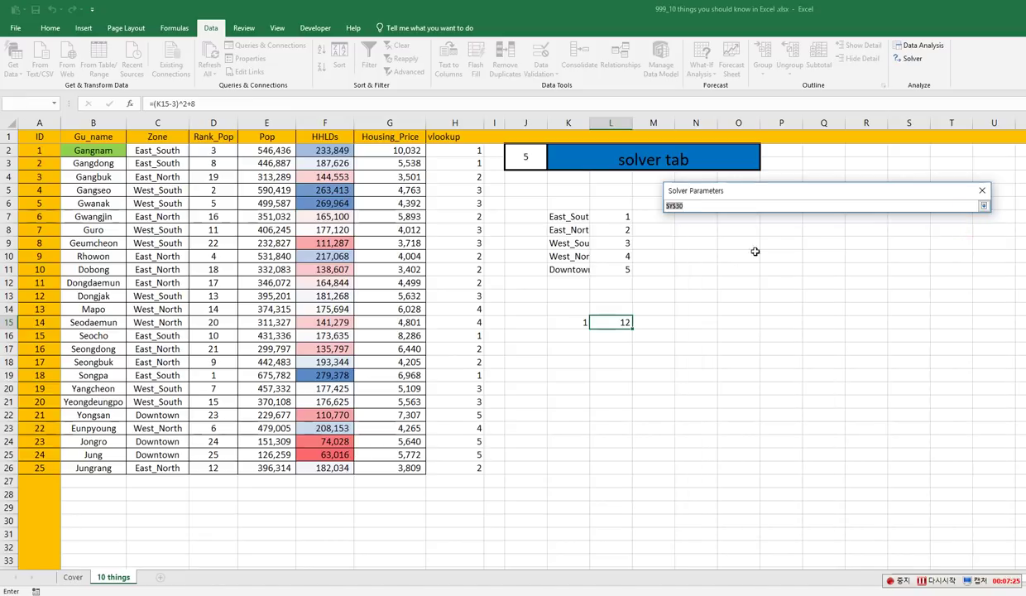
pyautogui.click(620, 322)
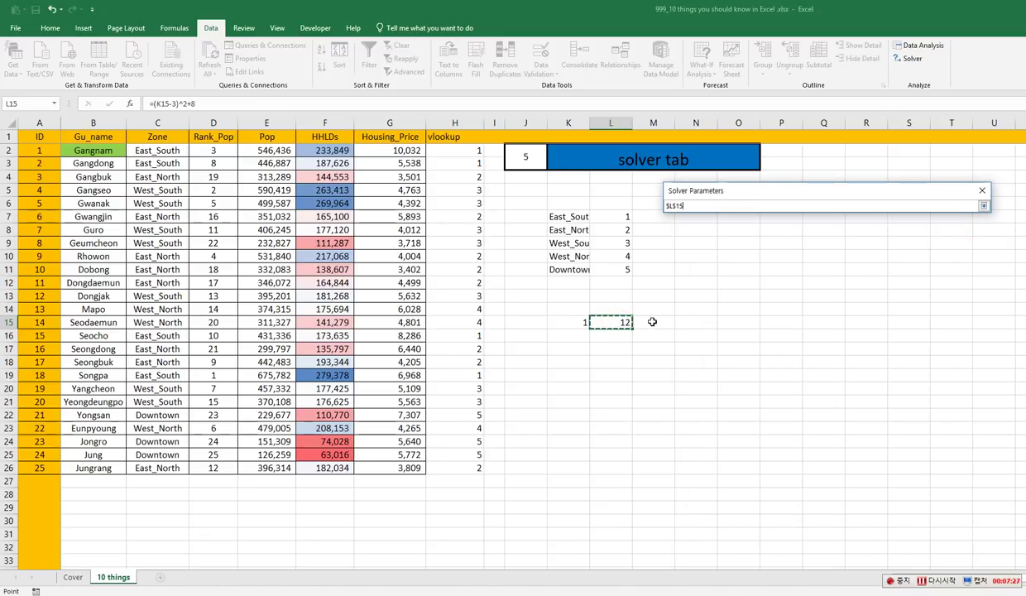
pyautogui.click(982, 205)
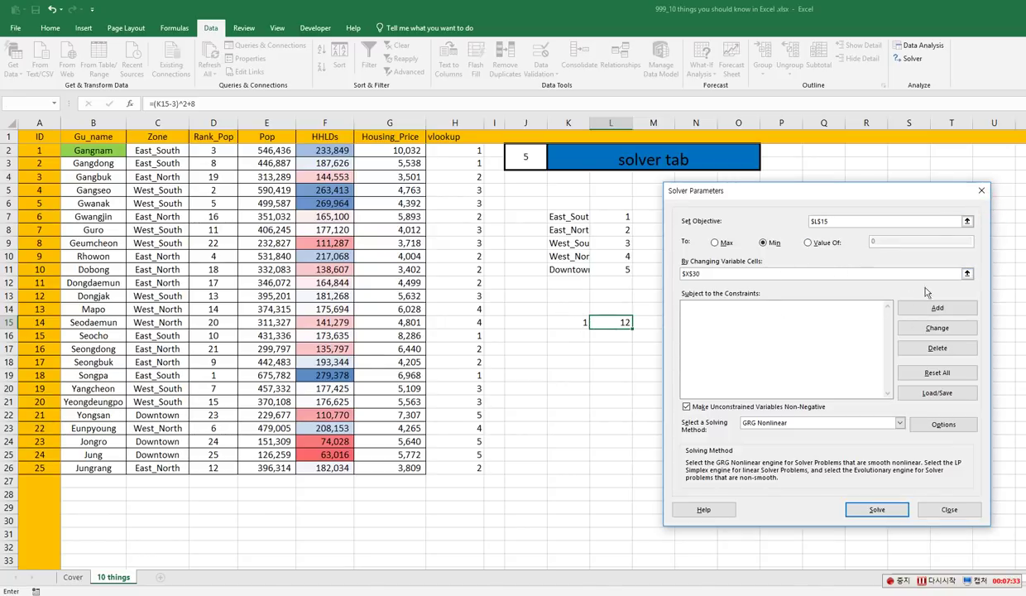
# Set K15 as Solver's changing variable cell and choose Min as the objective's target.
pyautogui.click(966, 273)
pyautogui.click(576, 323)
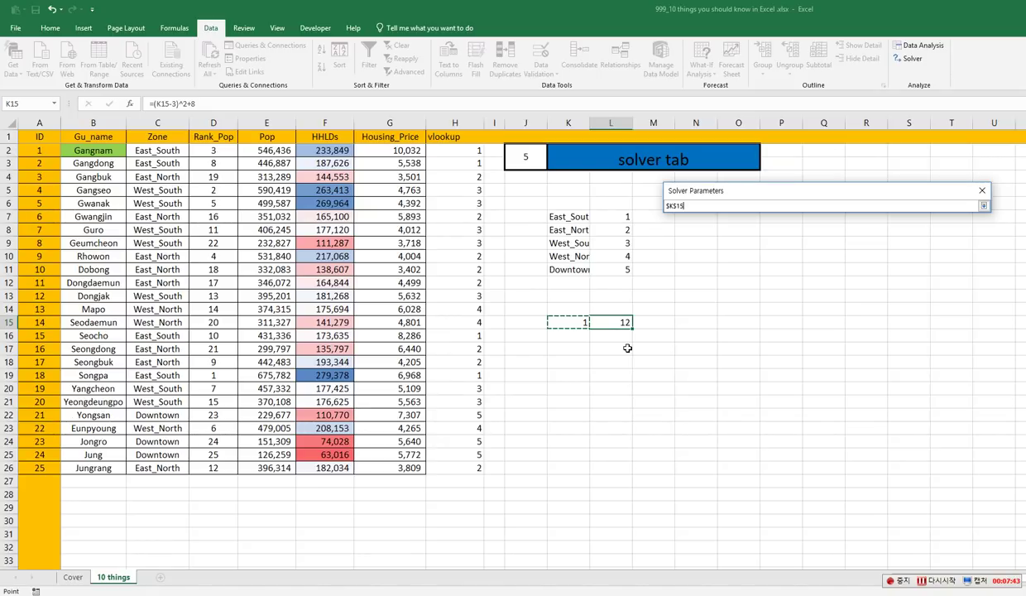
pyautogui.click(983, 205)
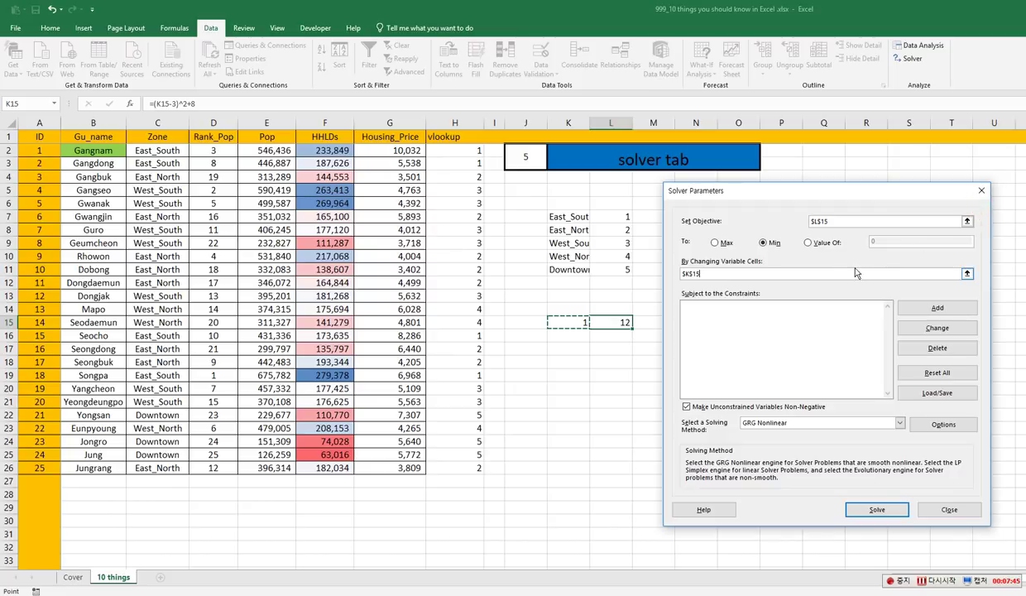
pyautogui.click(714, 243)
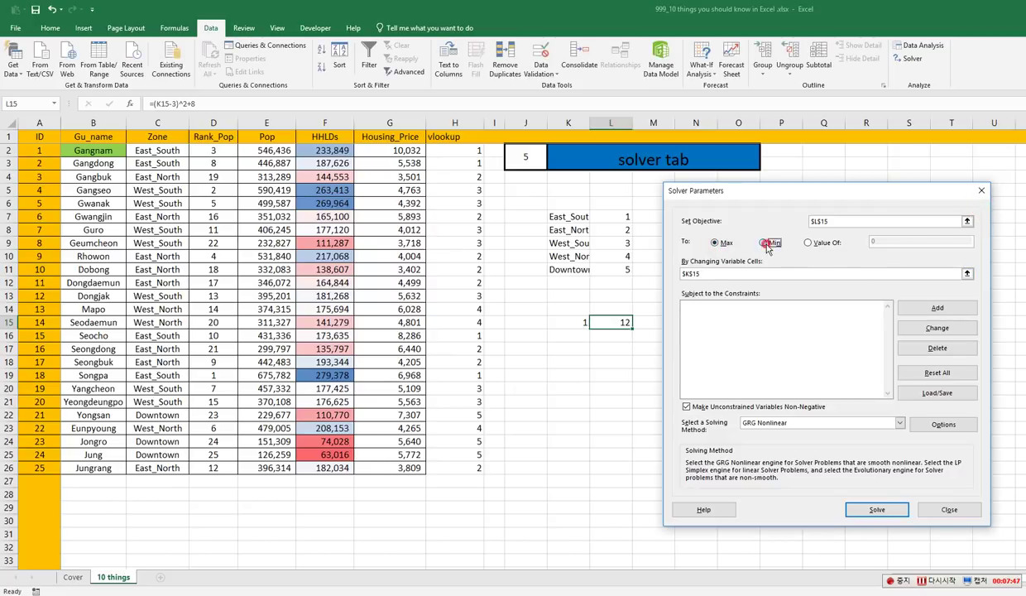
pyautogui.click(766, 243)
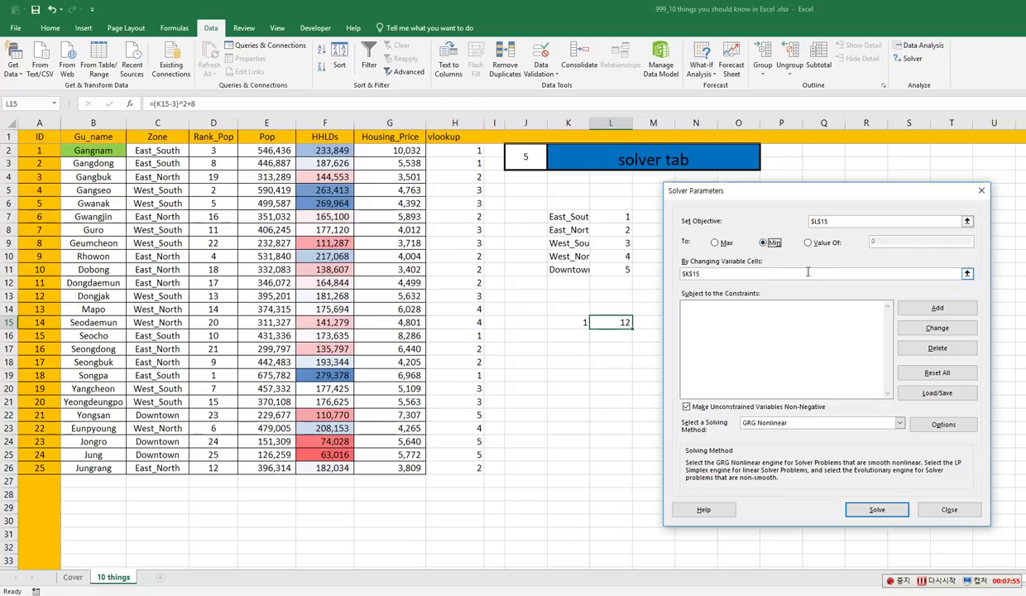
# Solve the minimisation and keep the Solver solution in the sheet.
pyautogui.click(872, 509)
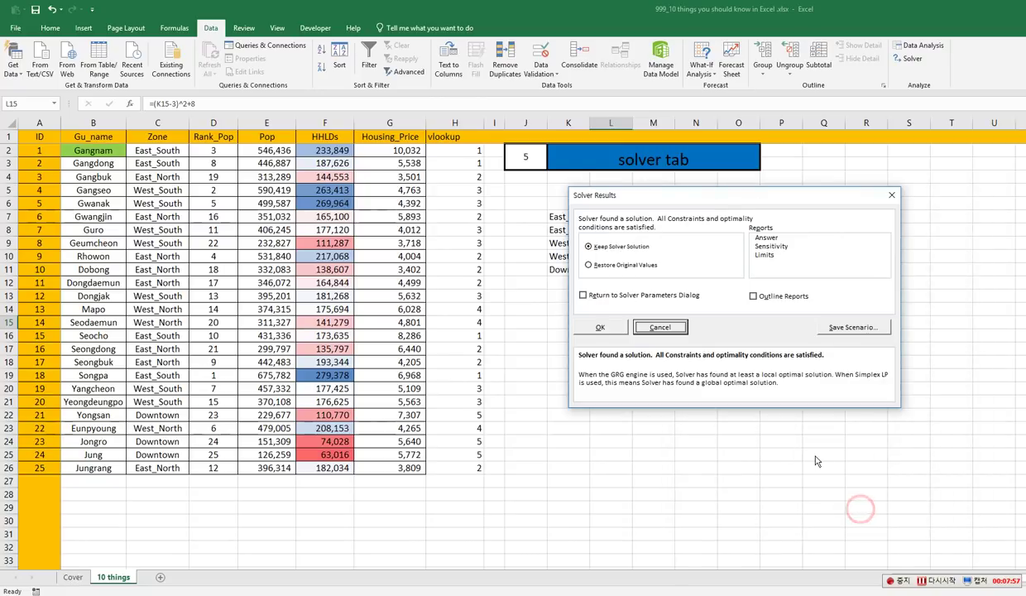
pyautogui.moveTo(716, 200); pyautogui.dragTo(799, 289)
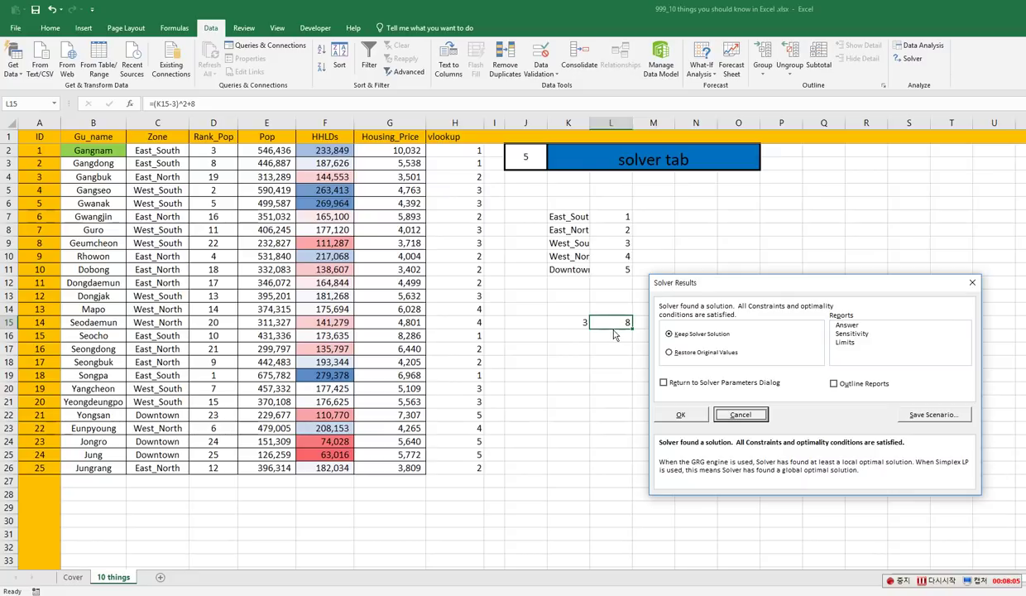
pyautogui.click(677, 413)
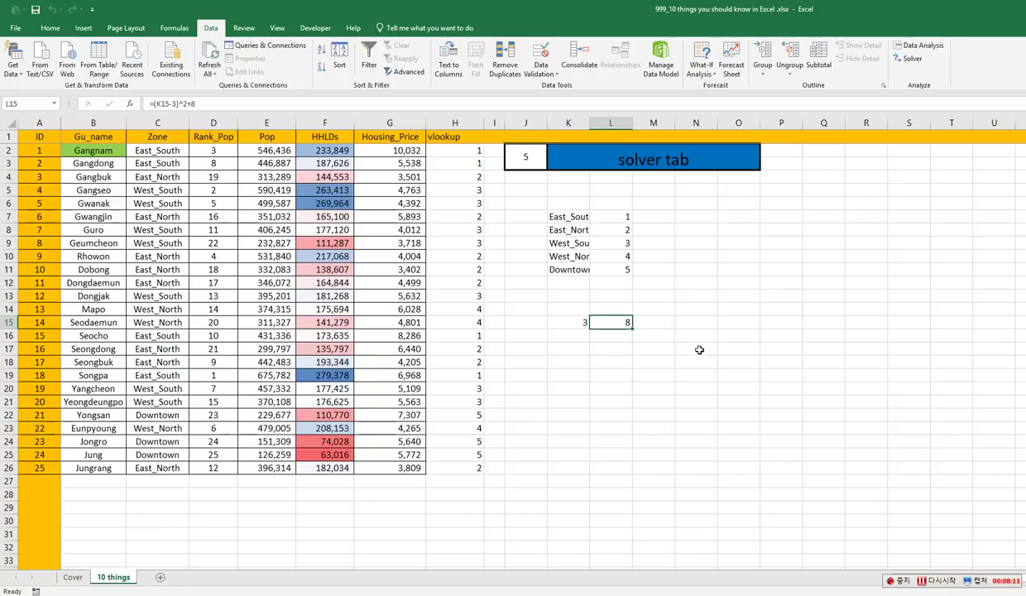
# Set the topic number in cell J2 to 4.
pyautogui.click(527, 158)
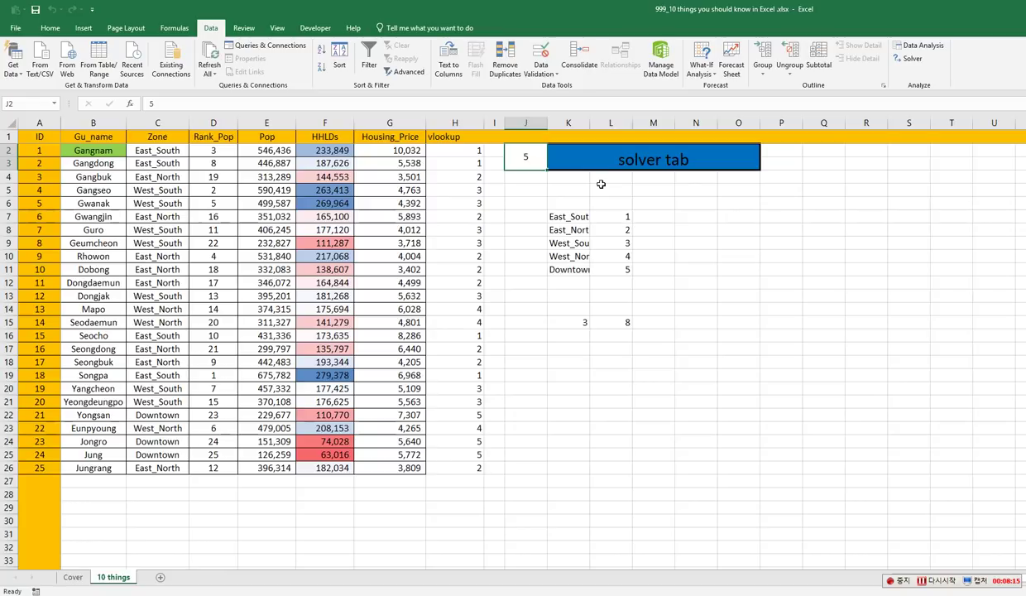
pyautogui.write('4')
pyautogui.press('Return')
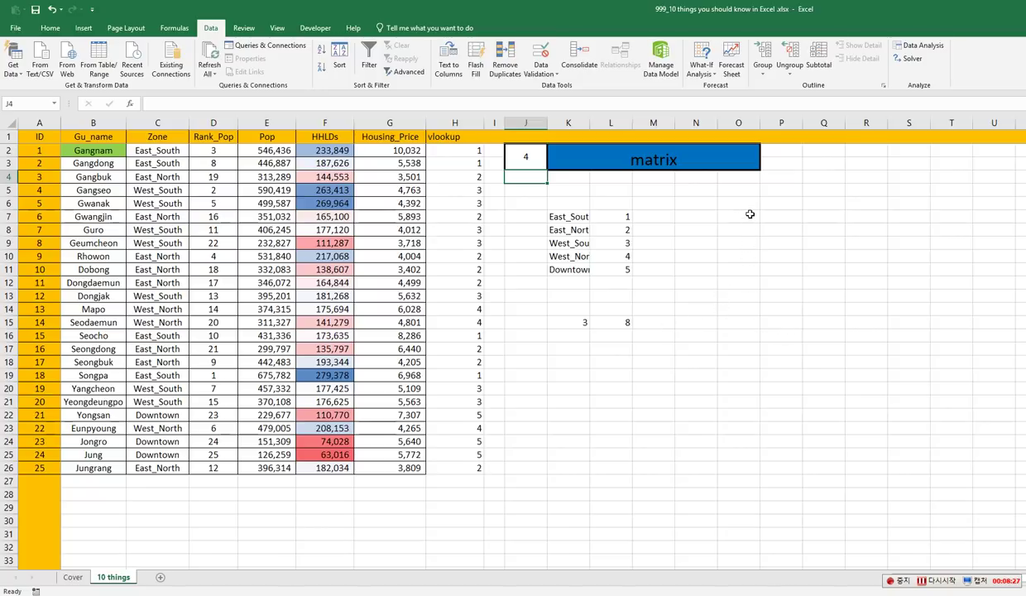
# Enter the matrix function name transpose in cell O6.
pyautogui.click(725, 203)
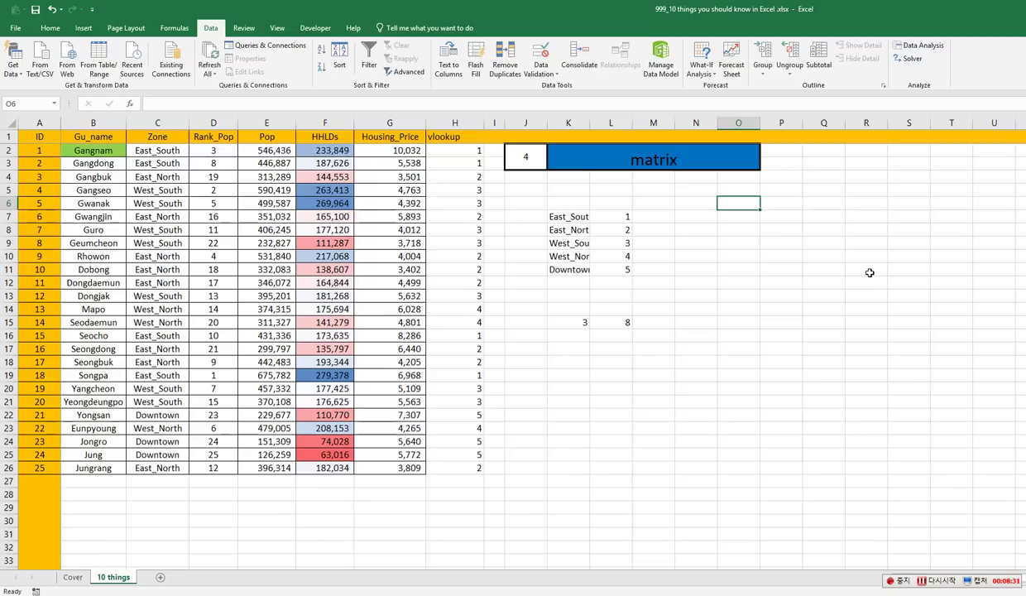
pyautogui.write('trasn')
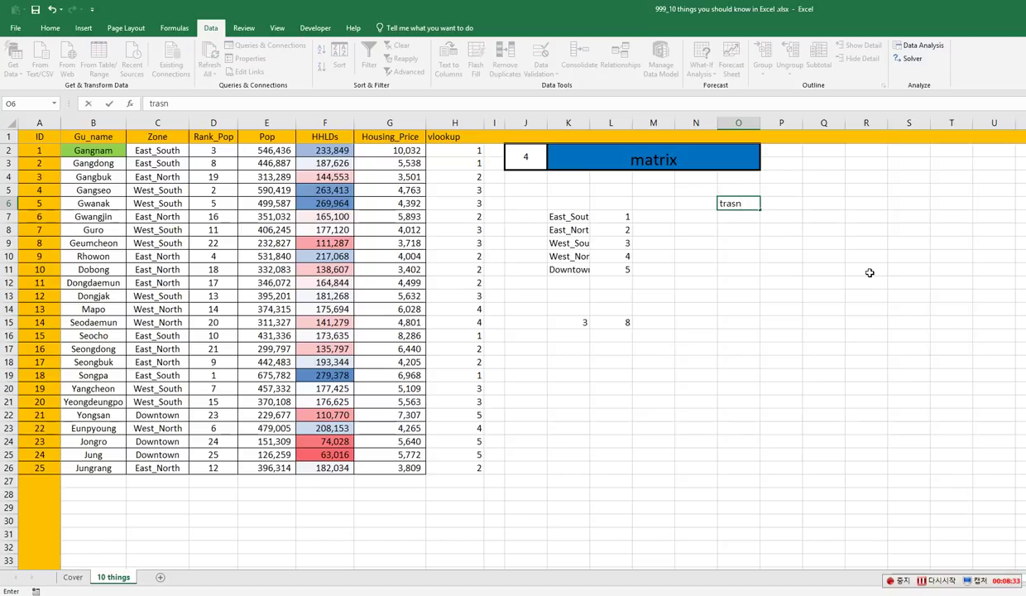
pyautogui.press('BackSpace')
pyautogui.press('BackSpace')
pyautogui.write('nspose')
pyautogui.press('Return')
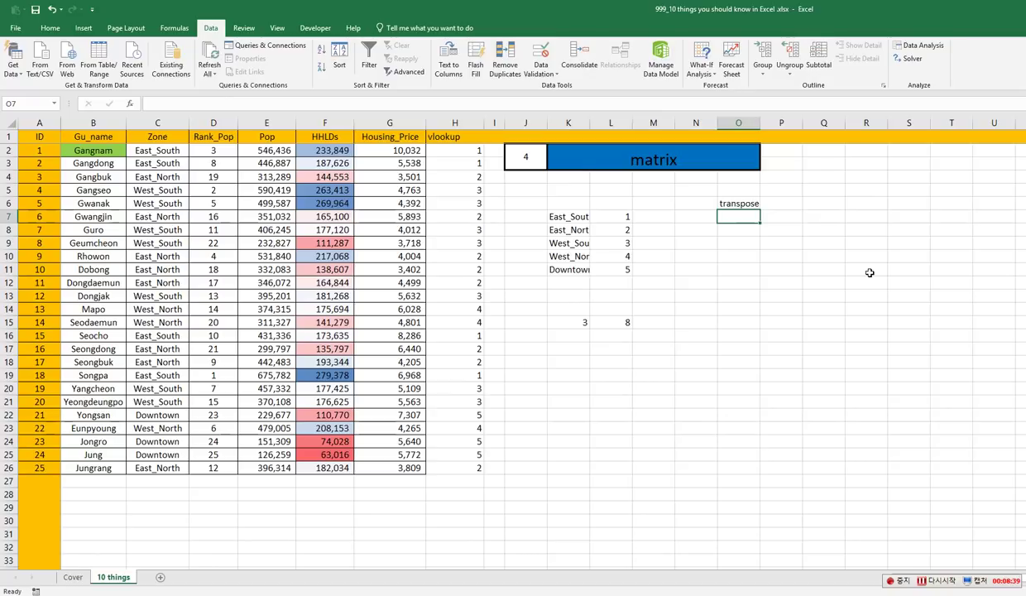
# Add the function names mmult in O7 and minverse in O8, and return to cell O6.
pyautogui.write('m')
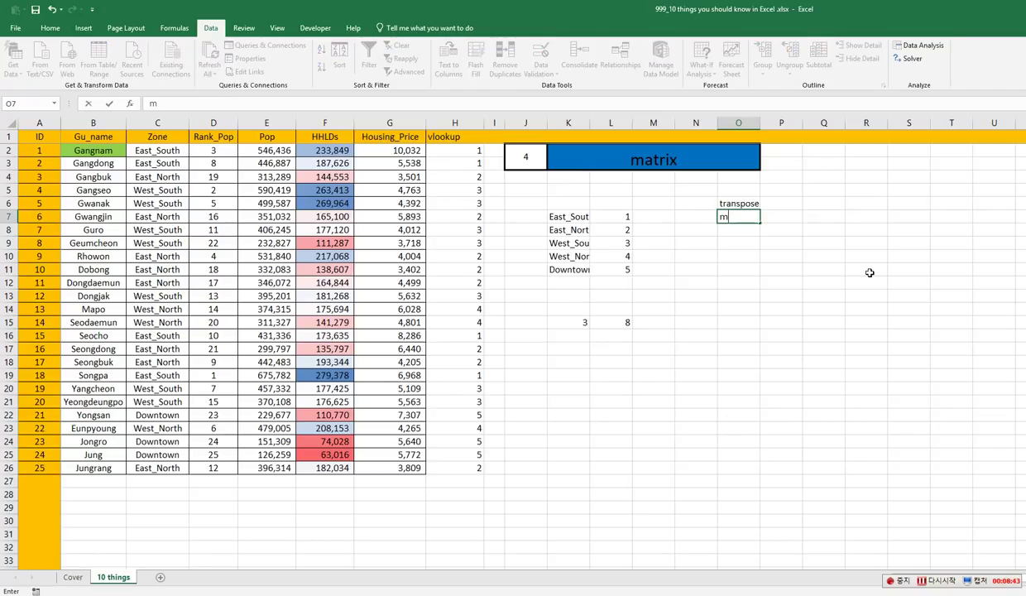
pyautogui.write('mult')
pyautogui.press('Return')
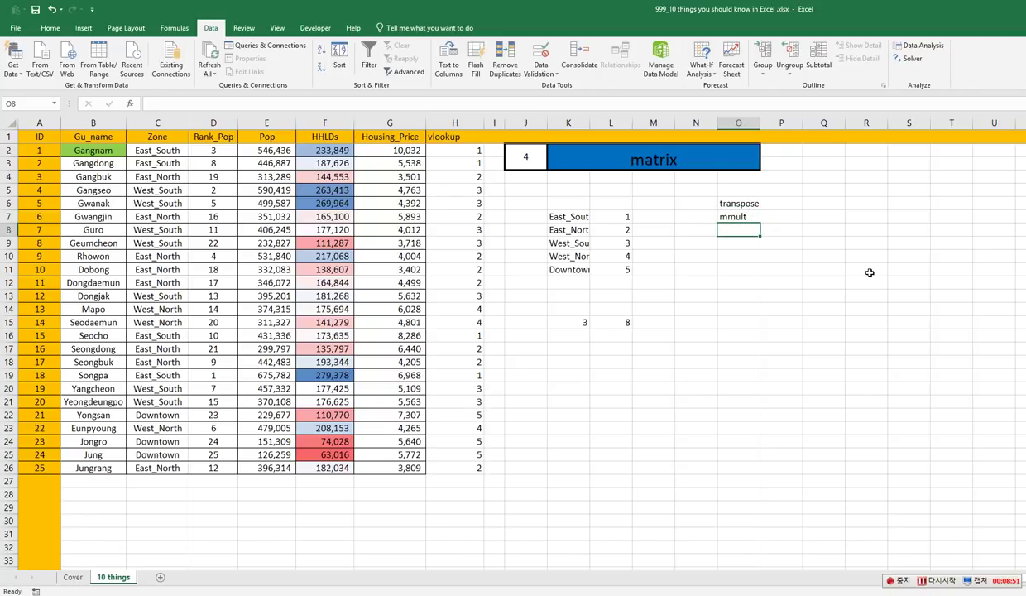
pyautogui.write('minverse')
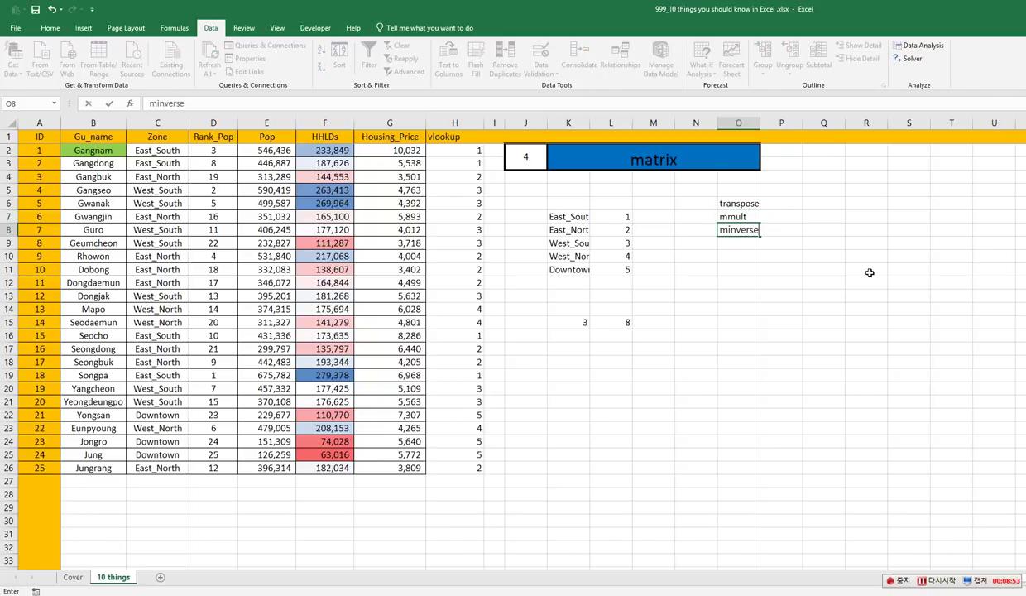
pyautogui.press('Return')
pyautogui.press('Up')
pyautogui.press('Up')
pyautogui.press('Up')
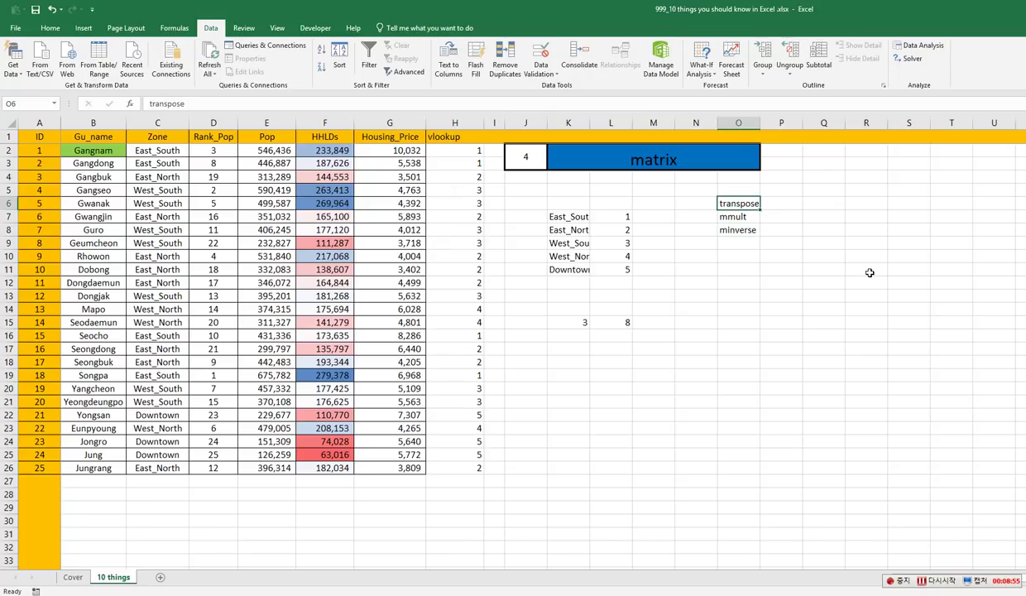
# Copy the prepared matrices A and B from the block starting at AA13 and paste them as values at K17.
pyautogui.hotkey('shift', 'Down')
pyautogui.hotkey('shift', 'Down')
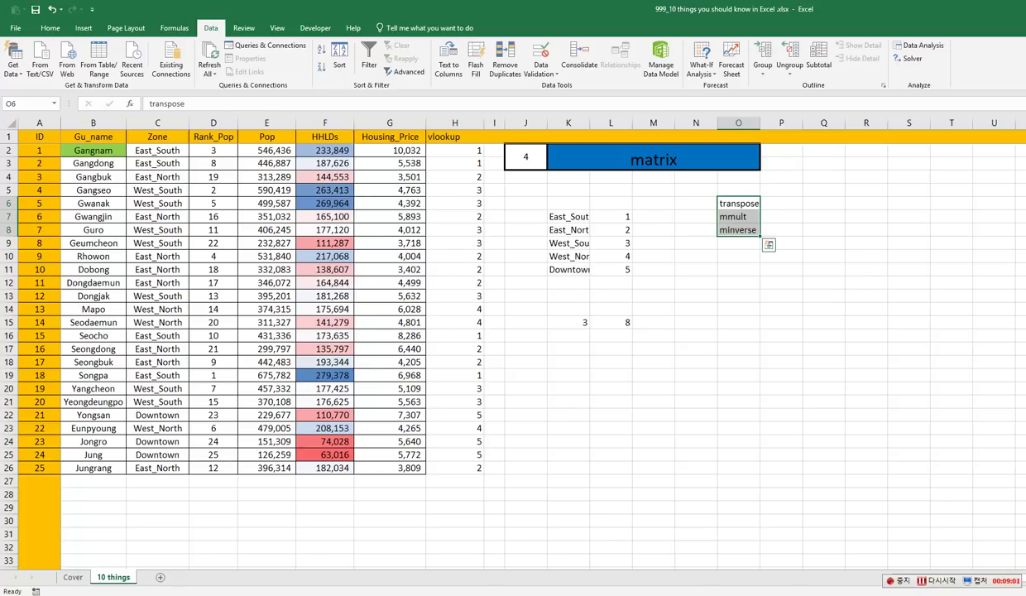
pyautogui.moveTo(1025, 295); pyautogui.dragTo(1025, 322)
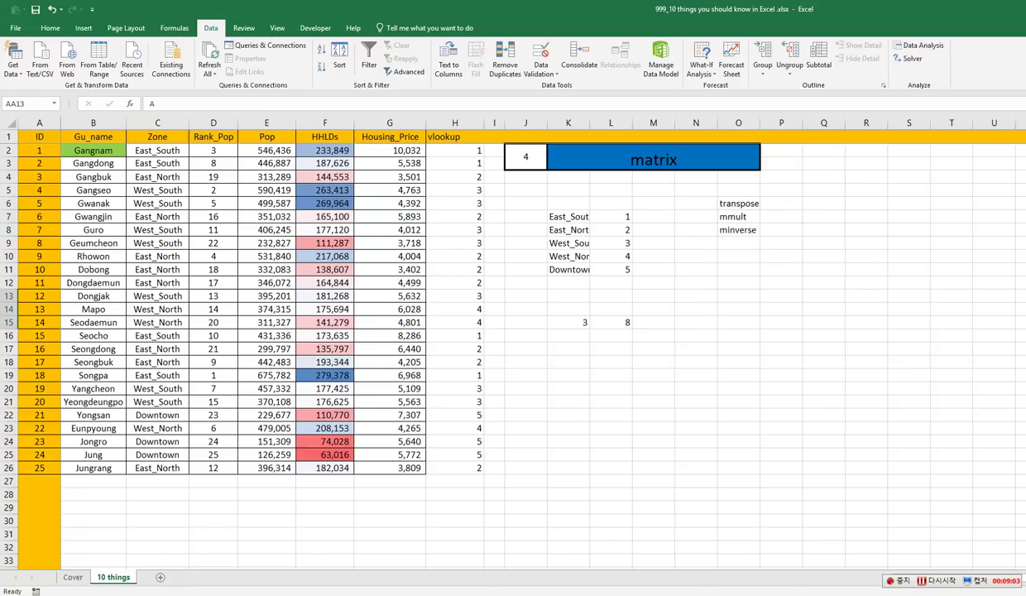
pyautogui.hotkey('ctrl', 'c')
pyautogui.rightClick(579, 348)
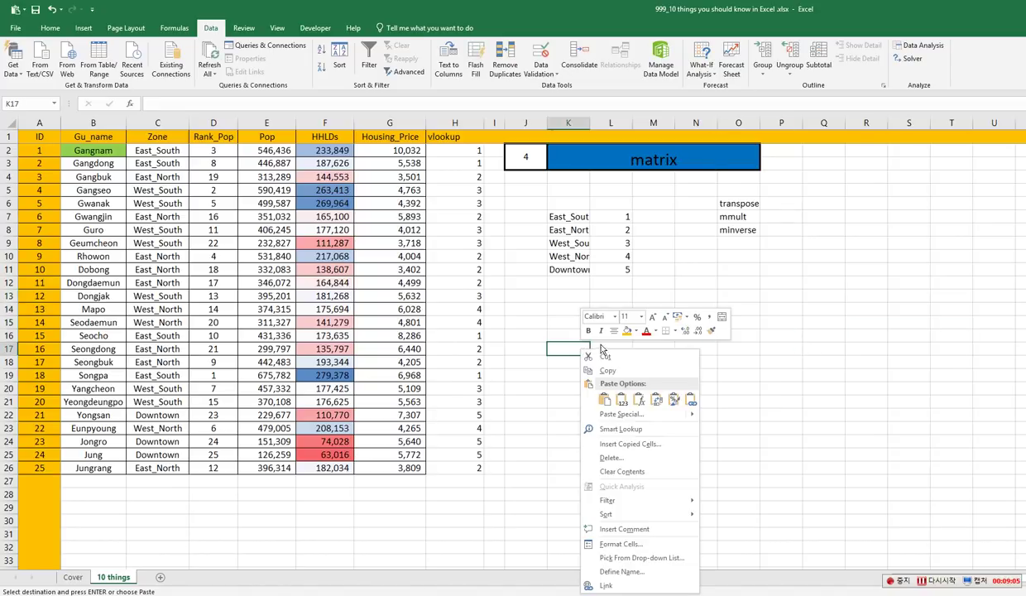
pyautogui.click(621, 398)
pyautogui.click(600, 412)
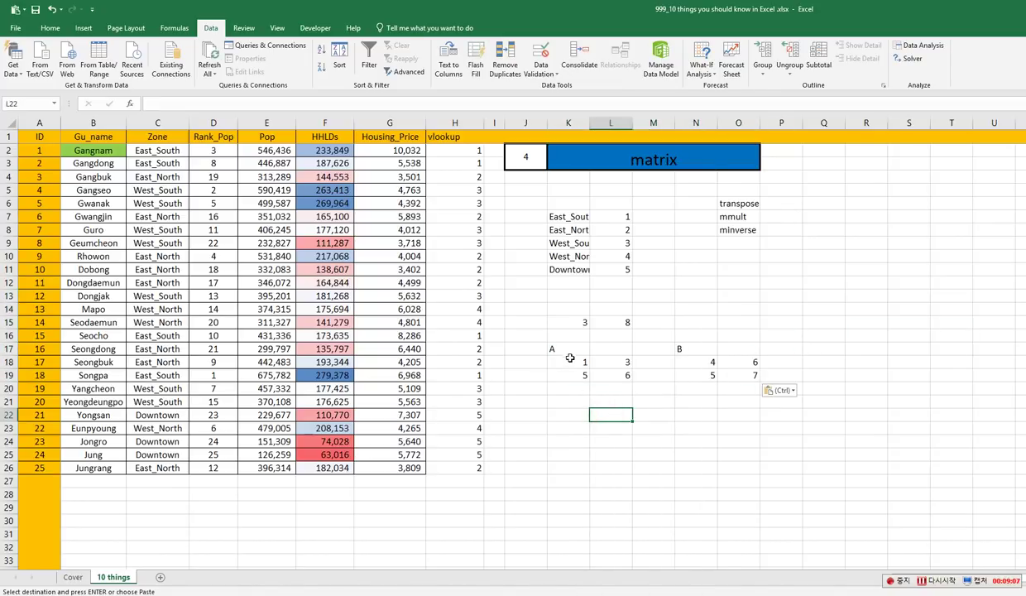
# Fill the matrix A block K17:L19 with orange and the matrix B block N17:O19 with light green.
pyautogui.moveTo(570, 350); pyautogui.dragTo(614, 374)
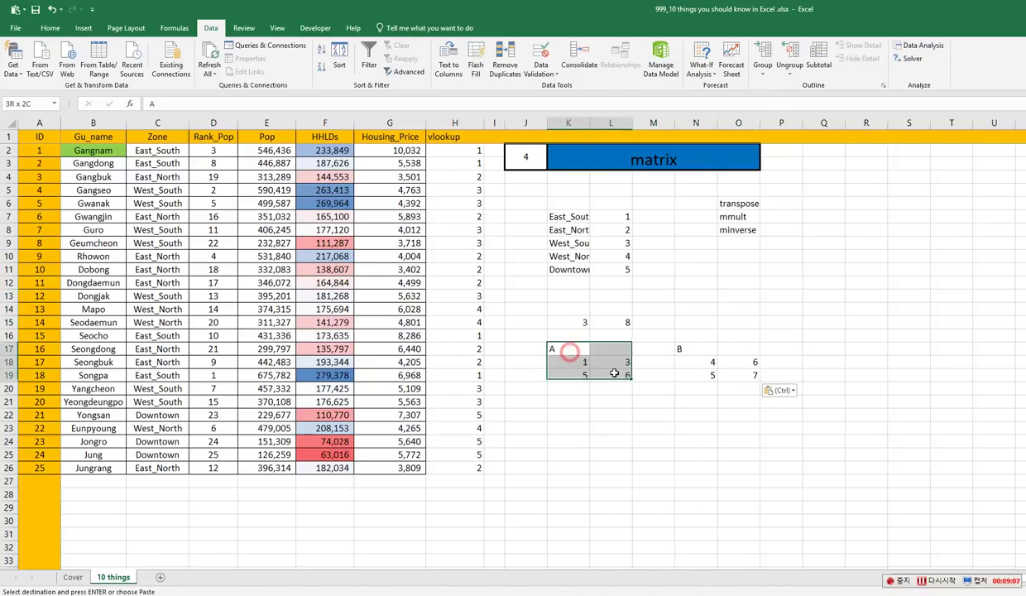
pyautogui.click(50, 27)
pyautogui.click(173, 67)
pyautogui.moveTo(680, 348); pyautogui.dragTo(738, 375)
pyautogui.click(182, 68)
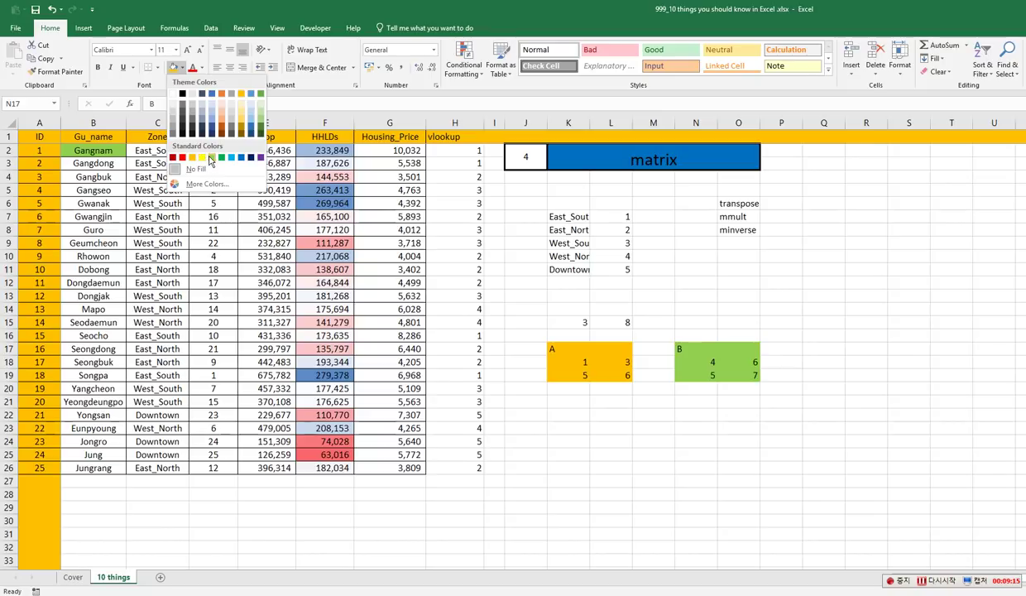
pyautogui.click(212, 157)
pyautogui.click(650, 414)
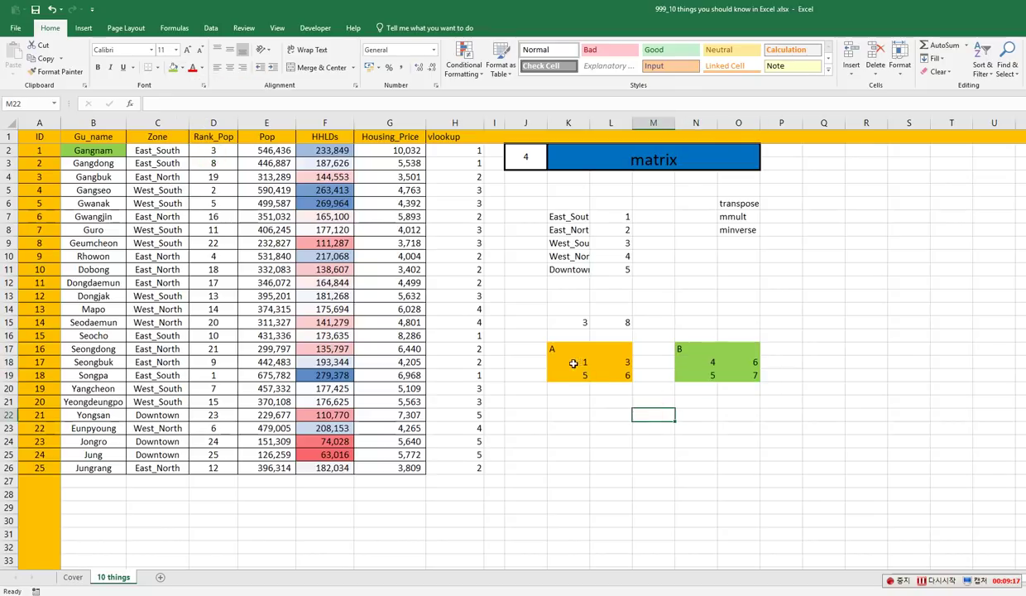
# Name the matrix value ranges, K18:L19 as A and N18:O19 as B.
pyautogui.moveTo(568, 361); pyautogui.dragTo(612, 374)
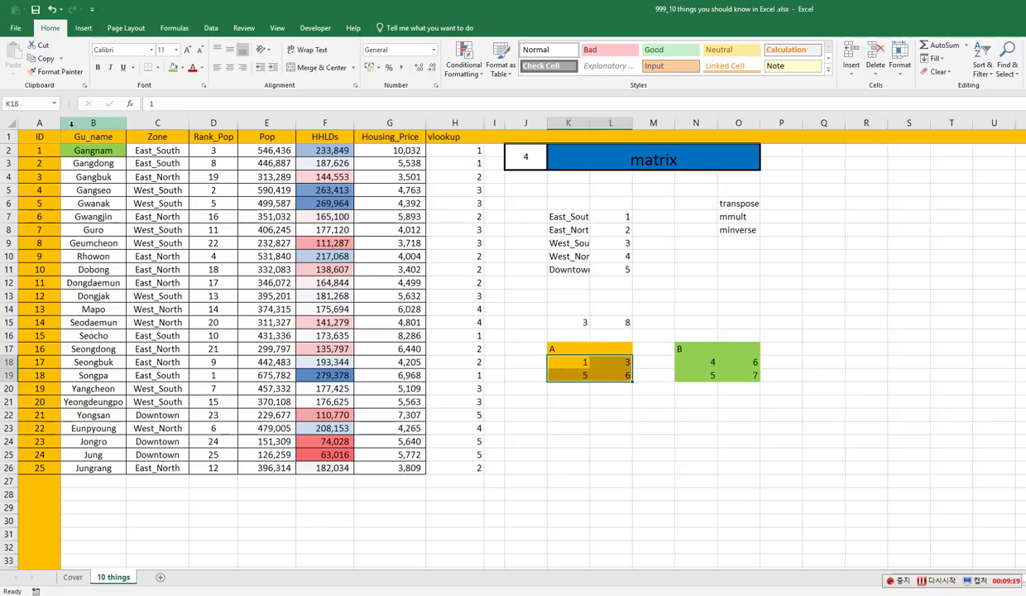
pyautogui.click(27, 104)
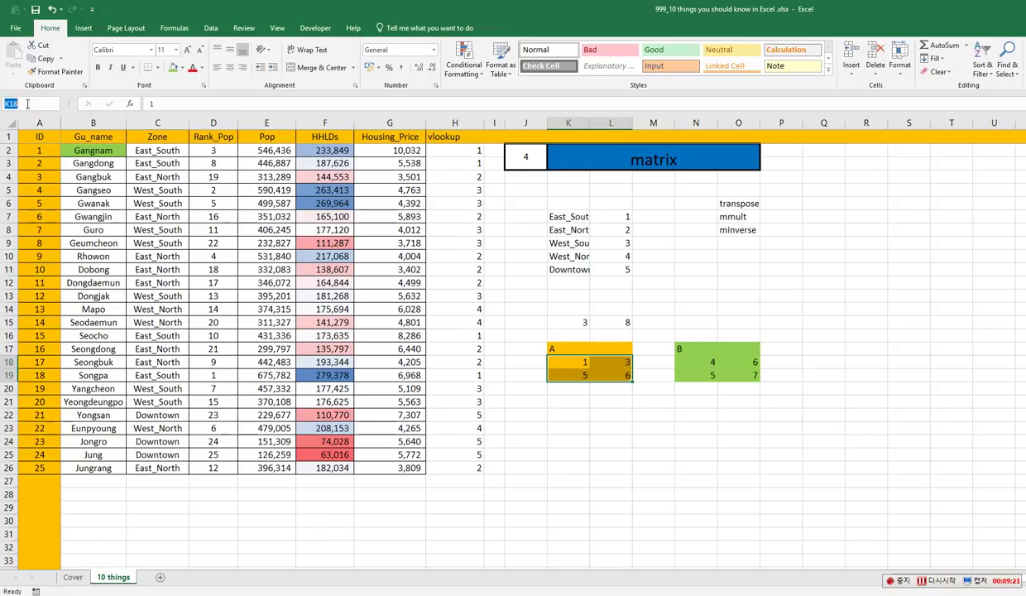
pyautogui.write('A')
pyautogui.press('Return')
pyautogui.moveTo(677, 362); pyautogui.dragTo(740, 375)
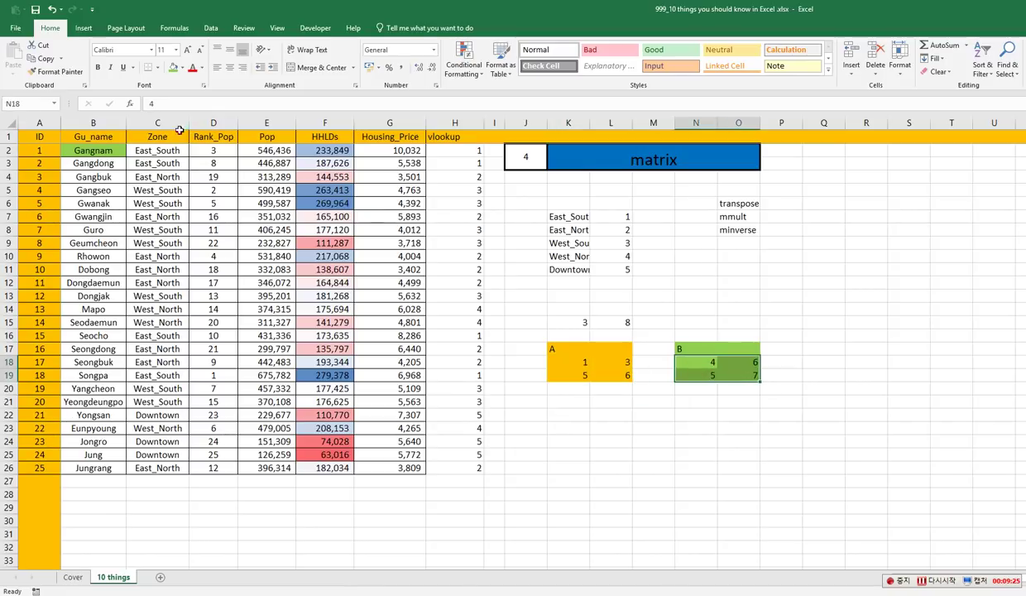
pyautogui.click(37, 103)
pyautogui.write('B')
pyautogui.press('Return')
# Enter the label transpose(A) in cell Q17.
pyautogui.click(804, 346)
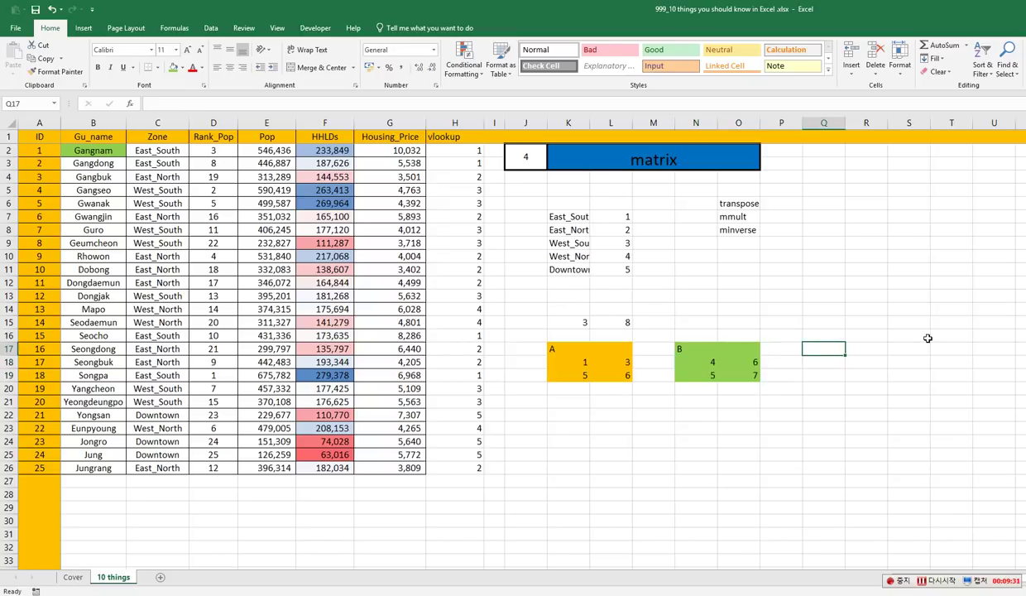
pyautogui.write('tra')
pyautogui.press('BackSpace')
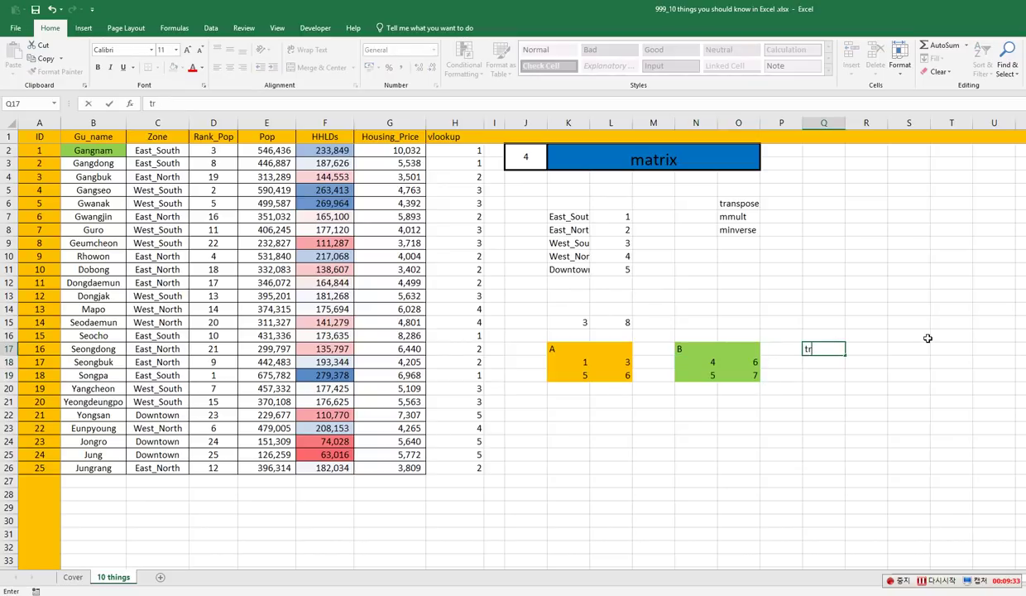
pyautogui.write('anspose(A)')
pyautogui.press('Return')
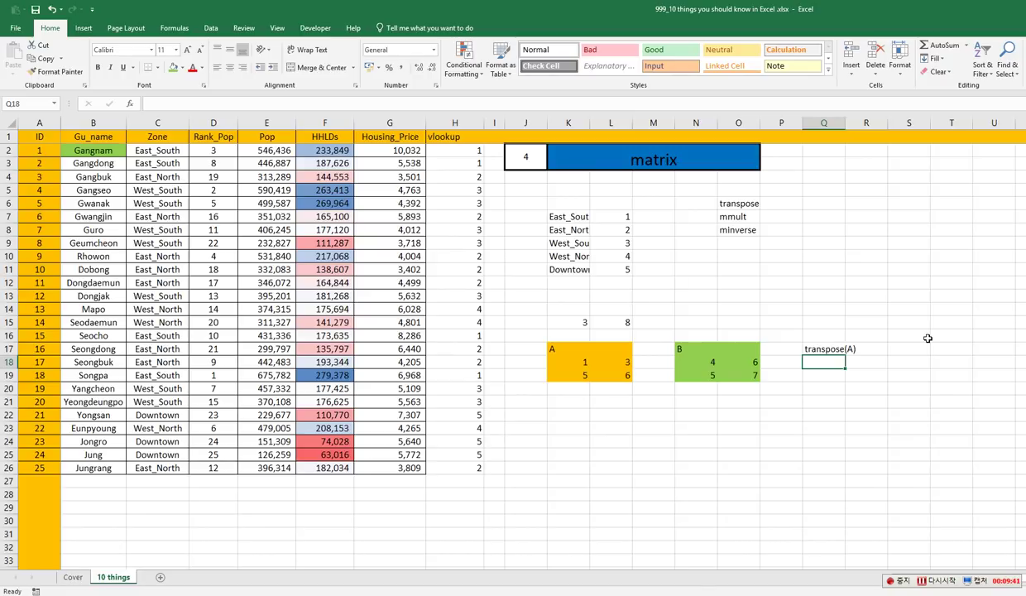
pyautogui.press('Down')
pyautogui.press('Down')
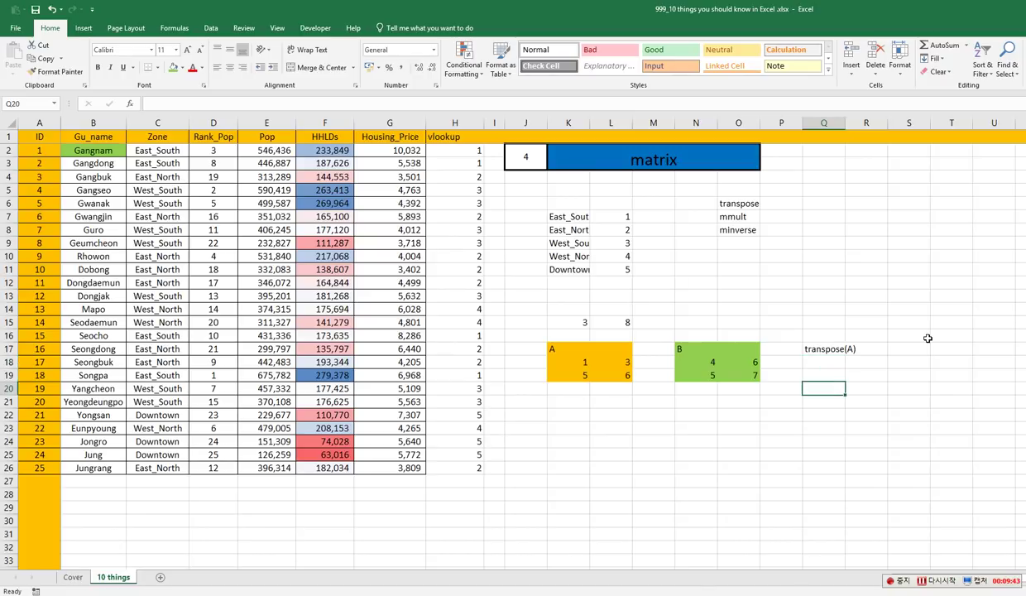
pyautogui.press('Left')
pyautogui.press('Left')
pyautogui.press('Left')
pyautogui.press('Left')
pyautogui.press('Left')
pyautogui.press('Left')
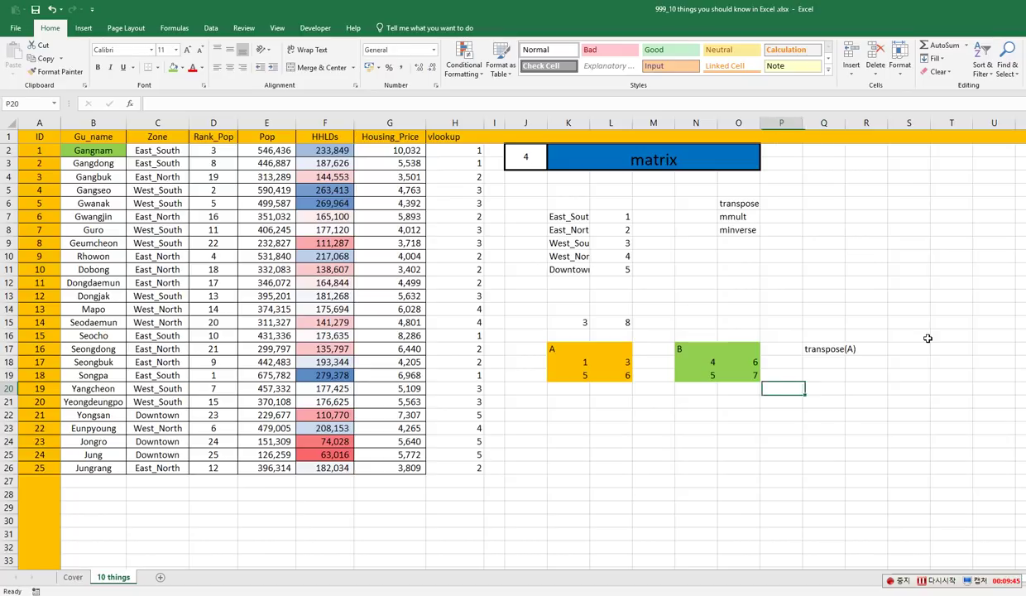
pyautogui.press('Up')
pyautogui.press('Up')
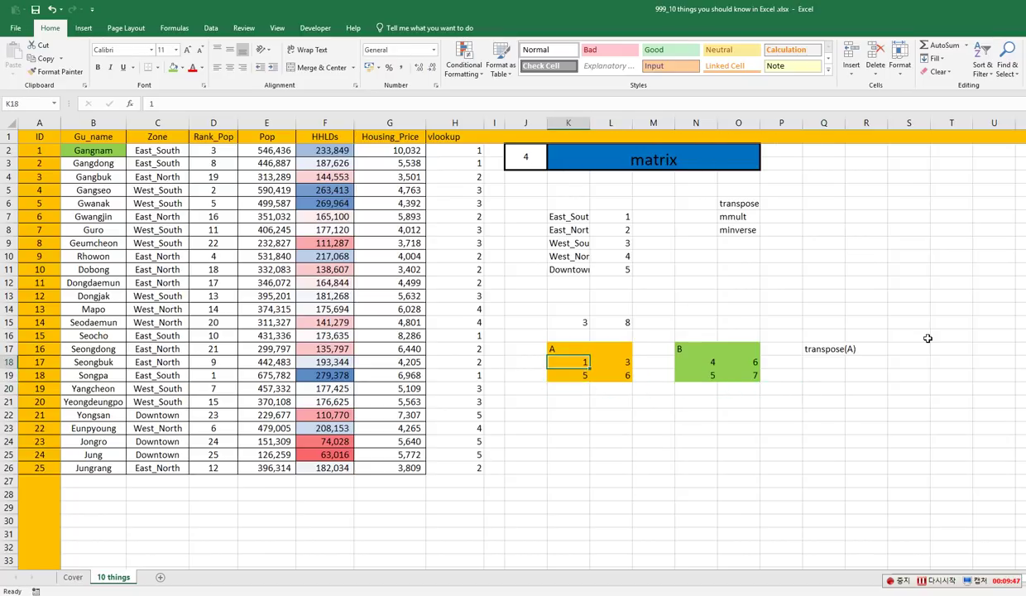
pyautogui.press('Right')
pyautogui.press('Right')
pyautogui.press('Right')
pyautogui.press('Right')
pyautogui.press('Right')
pyautogui.press('Right')
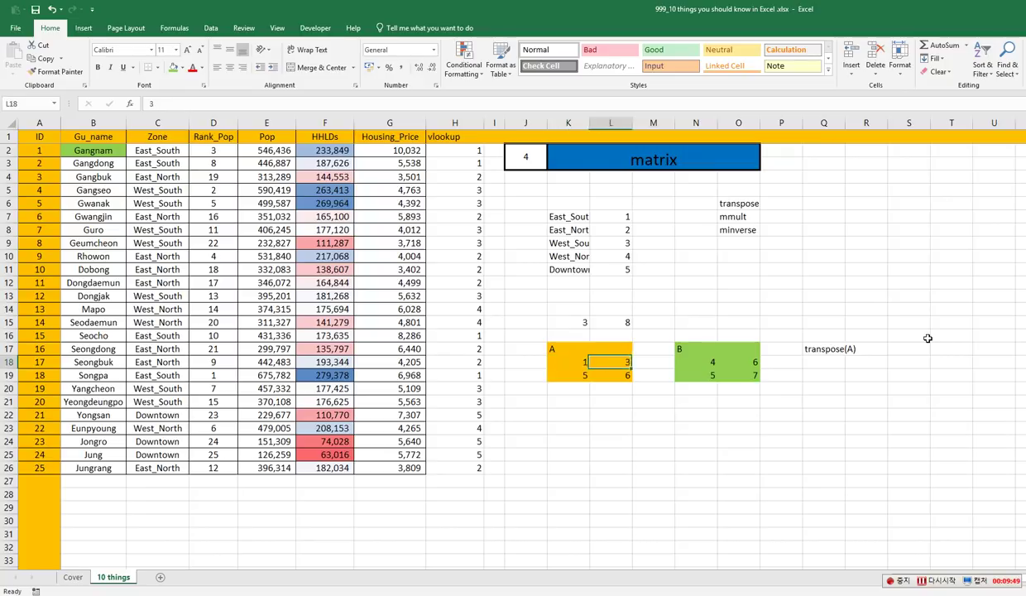
# Enter =transpose(K18:L19) as an array formula across the range Q18:R19.
pyautogui.hotkey('shift', 'Down')
pyautogui.hotkey('shift', 'Right')
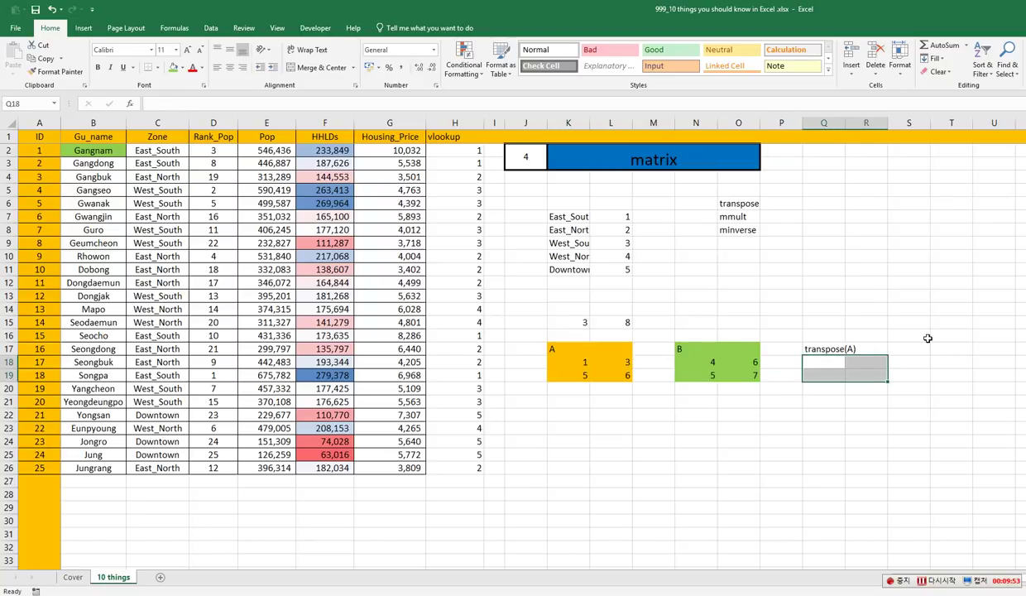
pyautogui.write('=tra')
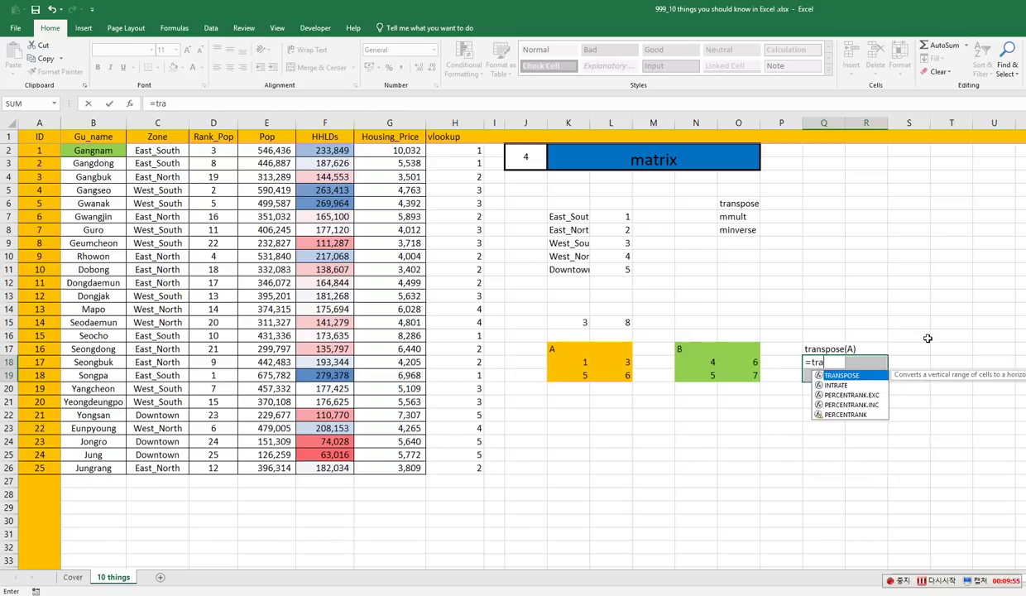
pyautogui.write('nsp')
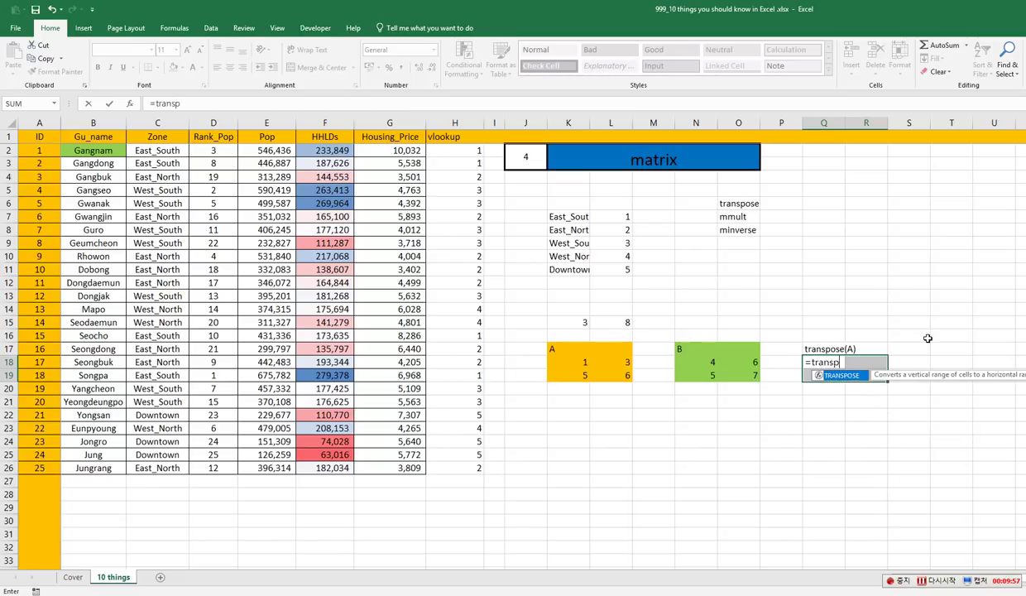
pyautogui.write('ose(')
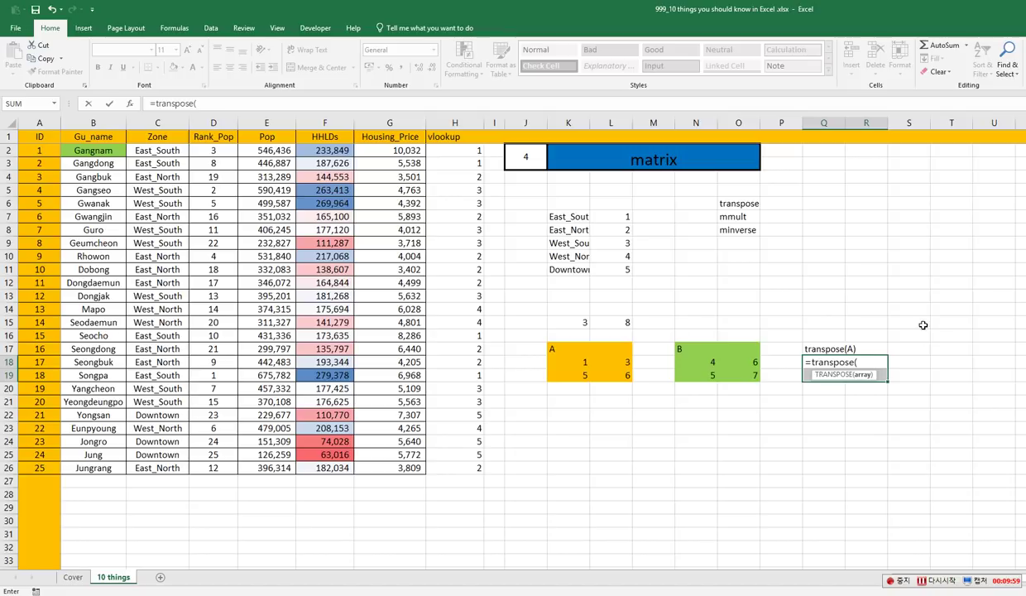
pyautogui.moveTo(569, 361); pyautogui.dragTo(596, 370)
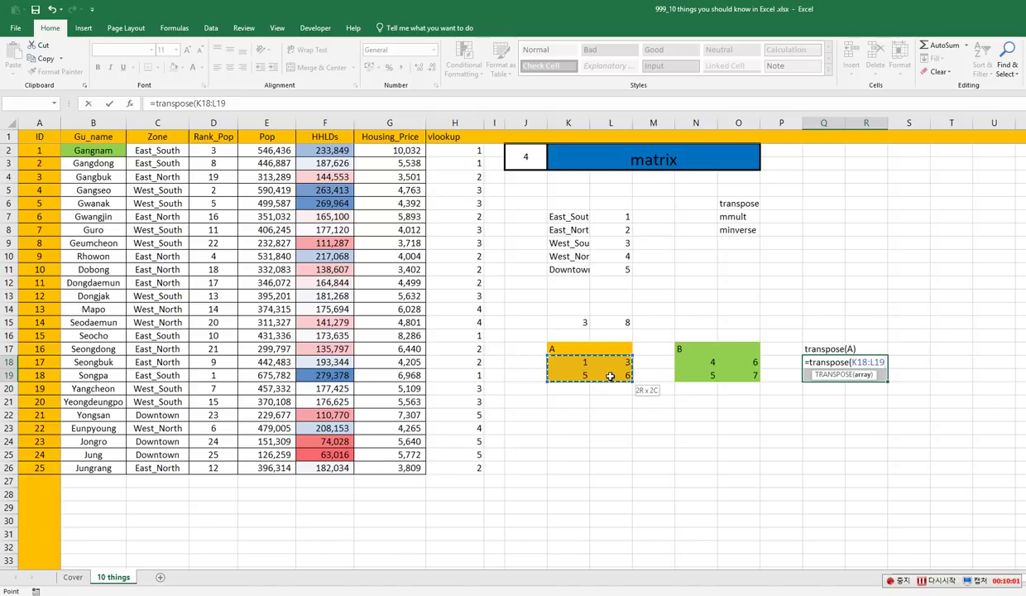
pyautogui.write(')')
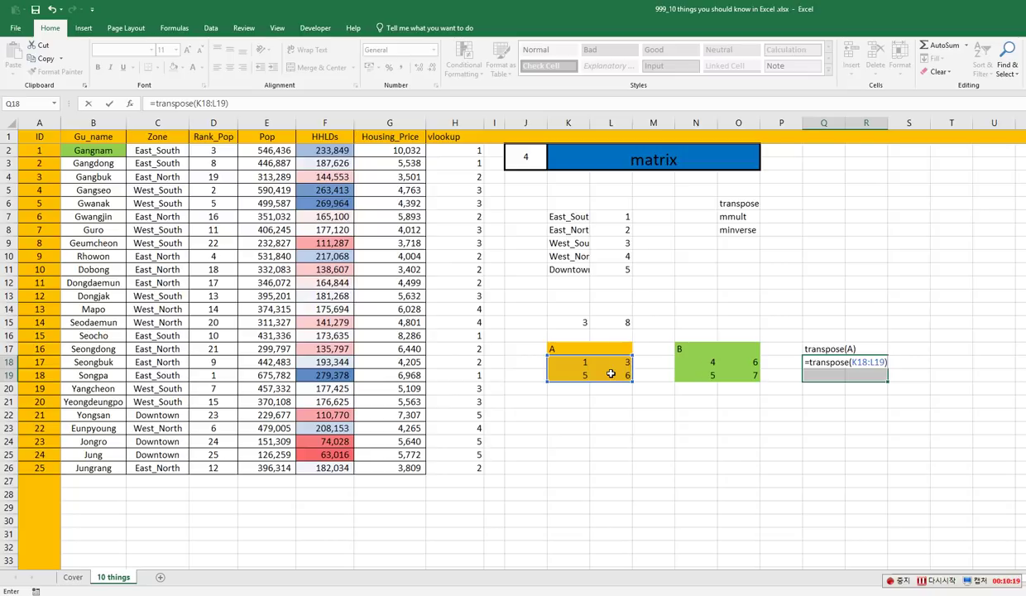
pyautogui.hotkey('ctrl', 'shift', 'Return')
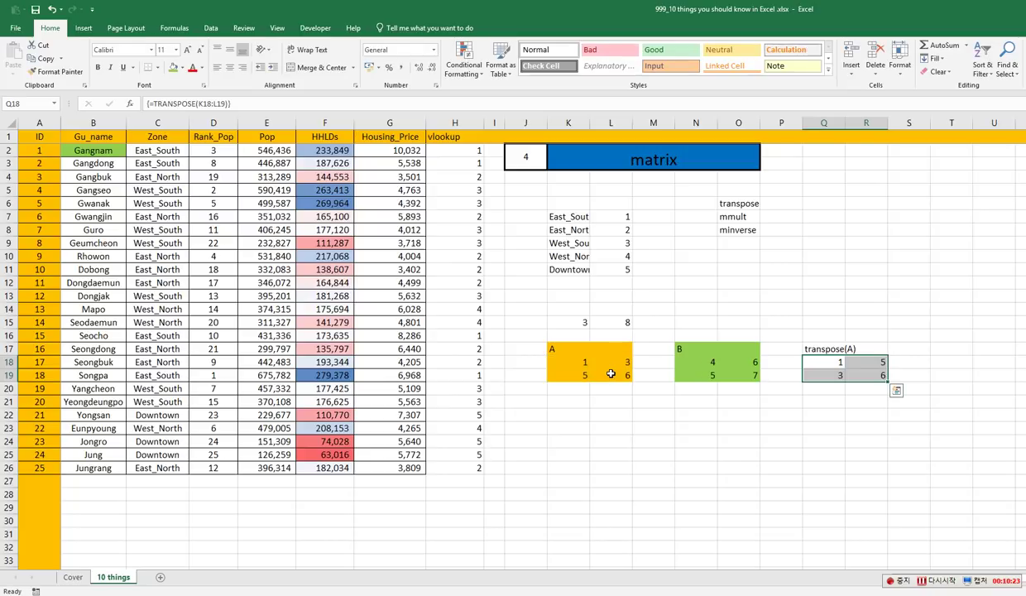
# Compare the individual cells of matrix A with the matching cells of its transpose in Q18:R19.
pyautogui.click(576, 362)
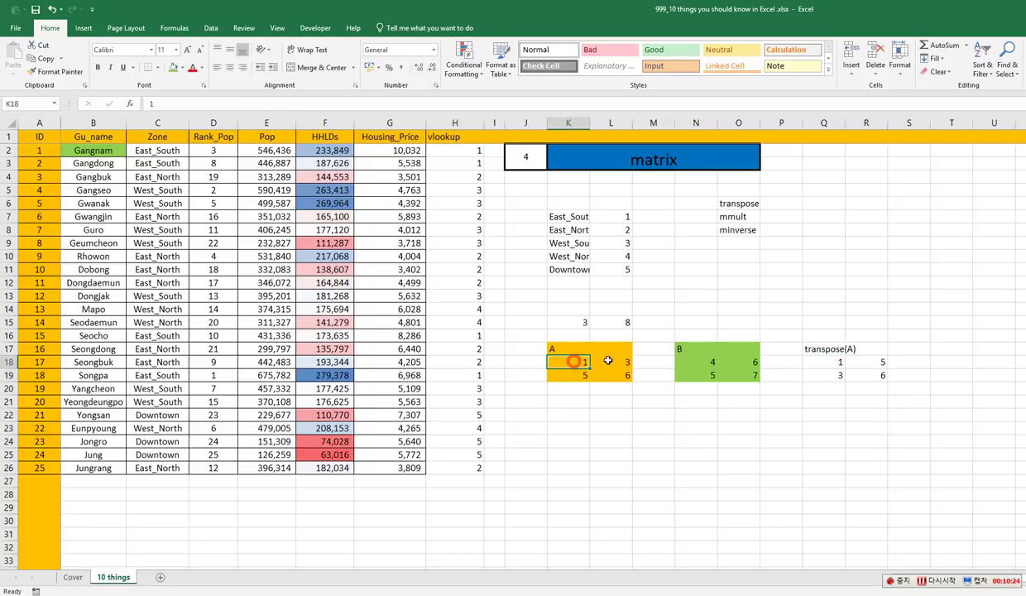
pyautogui.click(815, 363)
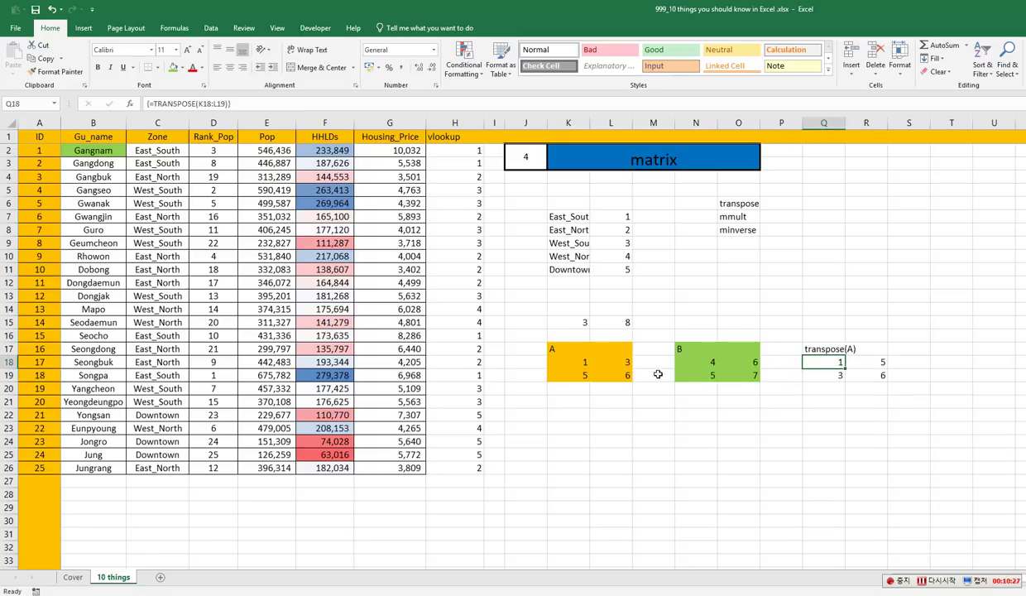
pyautogui.click(598, 361)
pyautogui.click(583, 377)
pyautogui.click(862, 363)
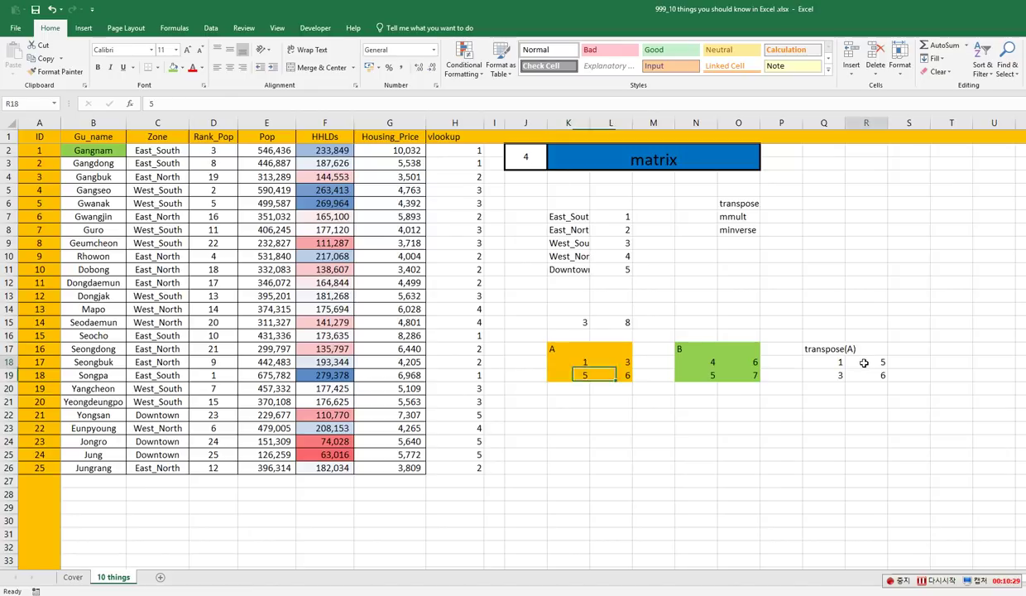
pyautogui.click(832, 374)
pyautogui.click(864, 361)
pyautogui.click(834, 375)
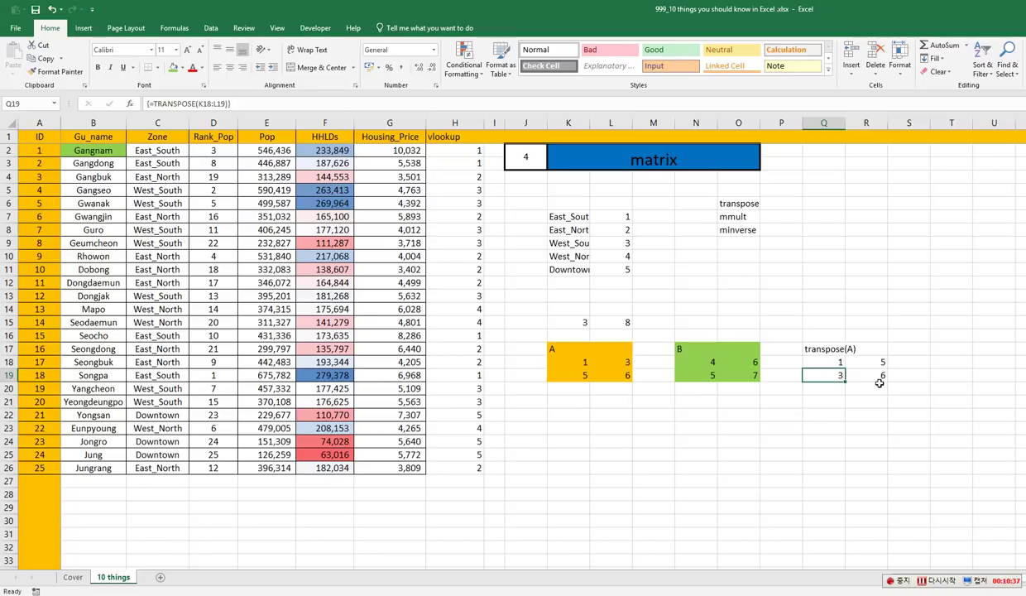
# Enter the label A*B in cell Q21.
pyautogui.click(819, 401)
pyautogui.write('A')
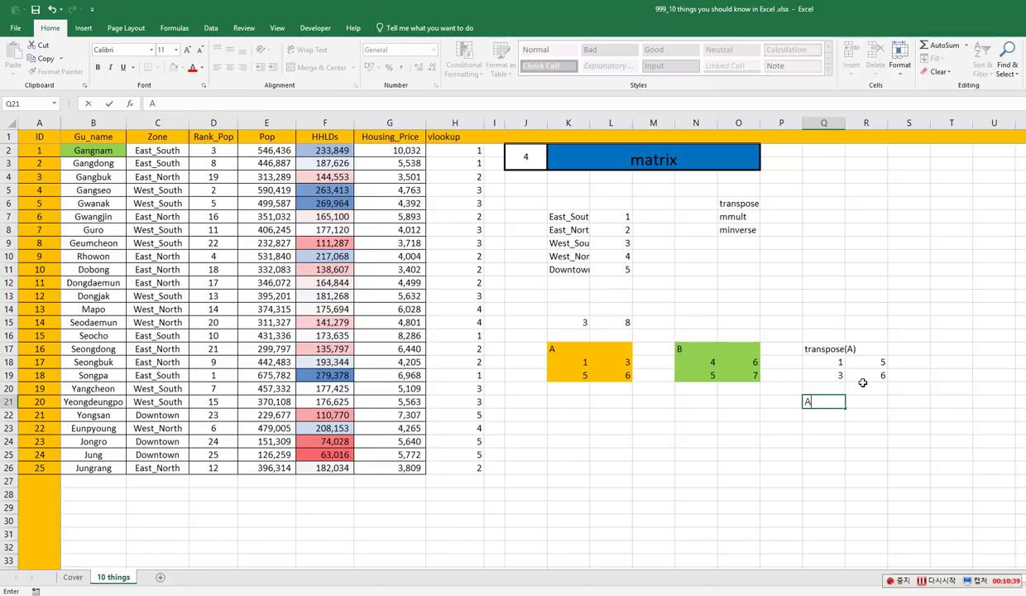
pyautogui.write('*B')
pyautogui.press('Return')
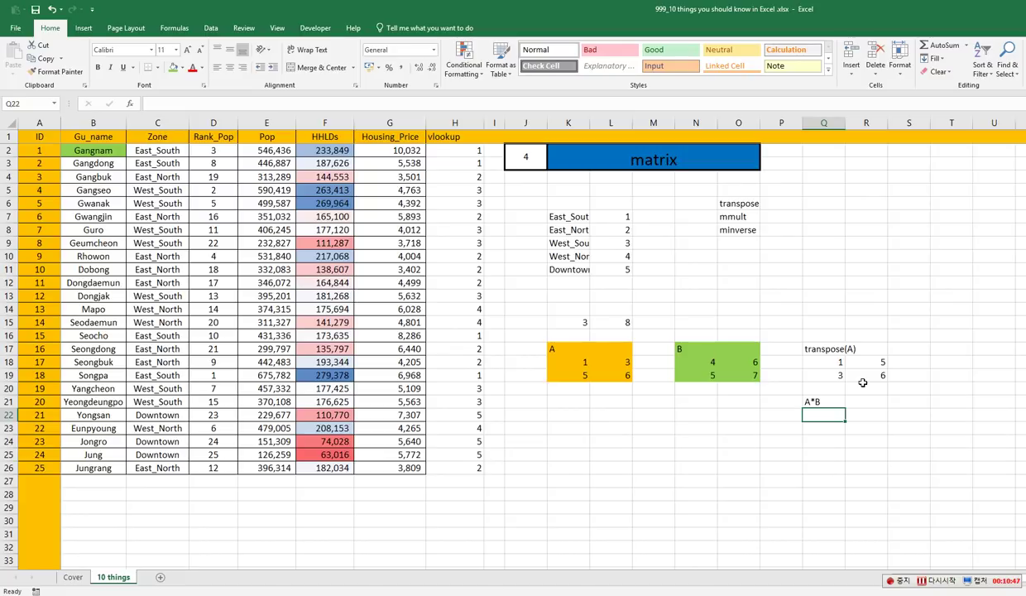
# Enter =mmult(K18:L19,N18:O19) as an array formula across the range Q22:R23.
pyautogui.hotkey('shift', 'Down')
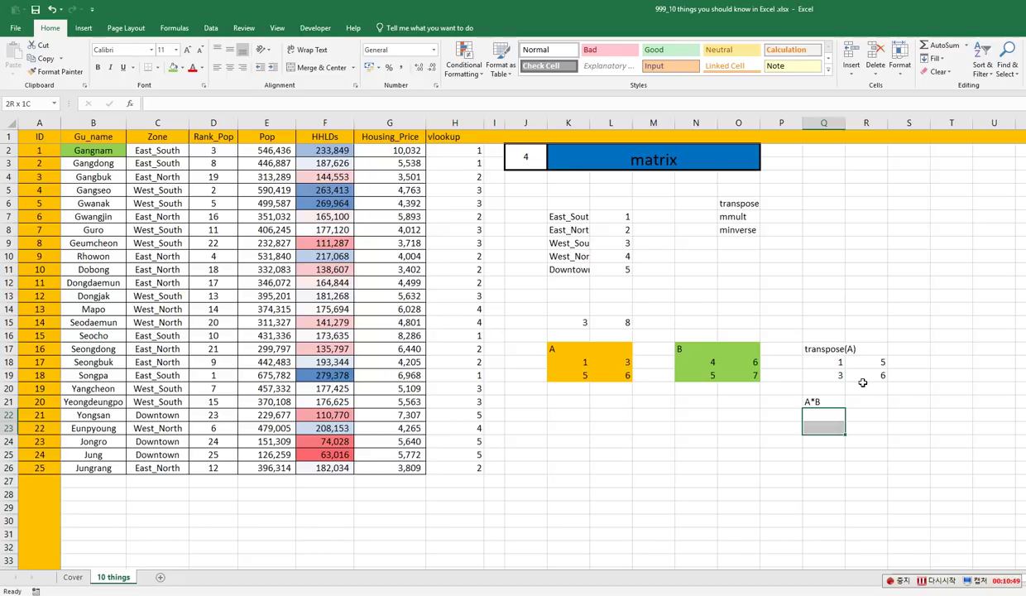
pyautogui.hotkey('shift', 'Right')
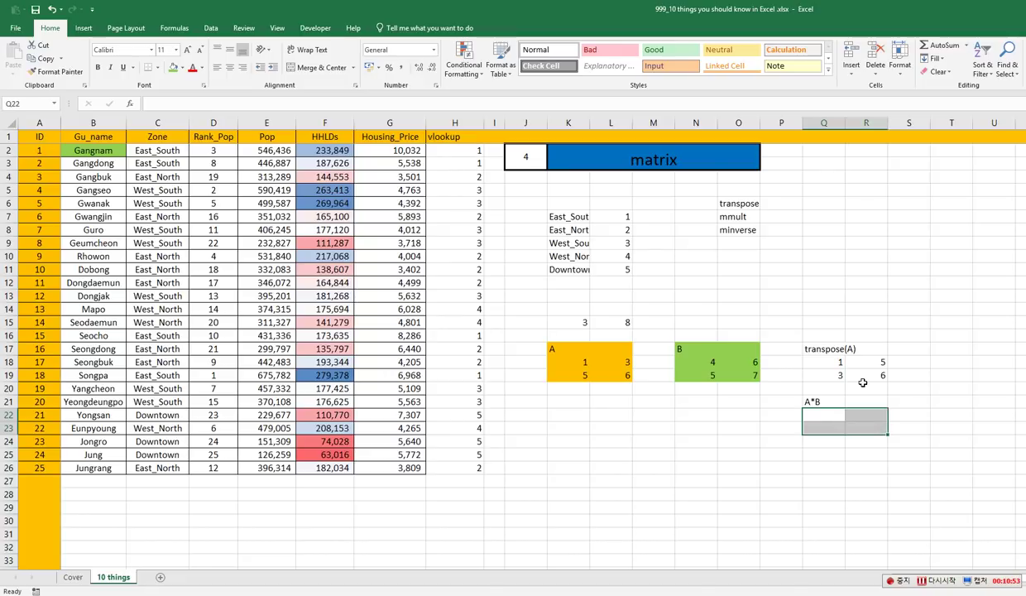
pyautogui.write('=')
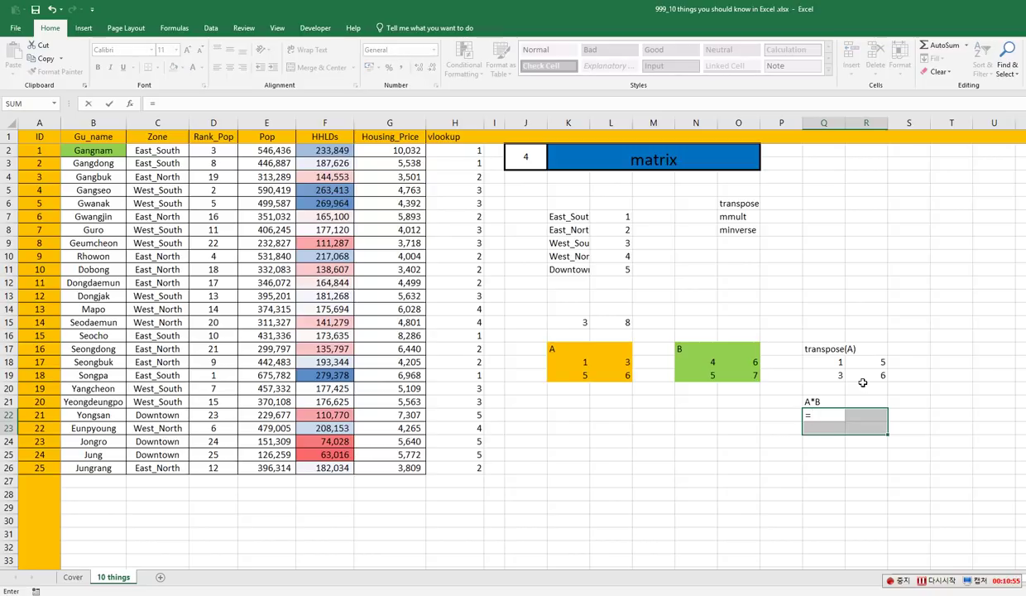
pyautogui.write('mma')
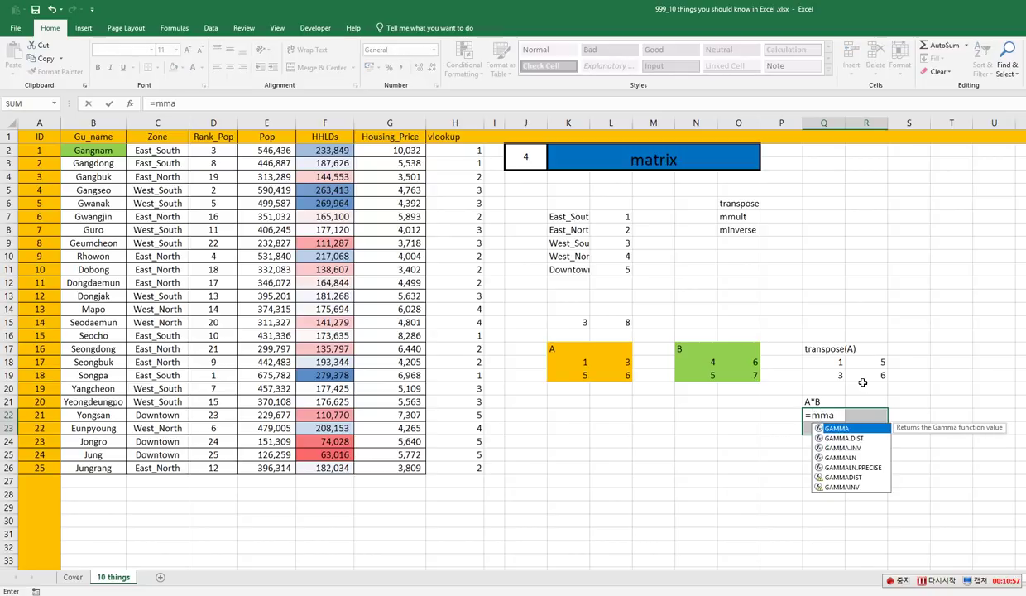
pyautogui.press('BackSpace')
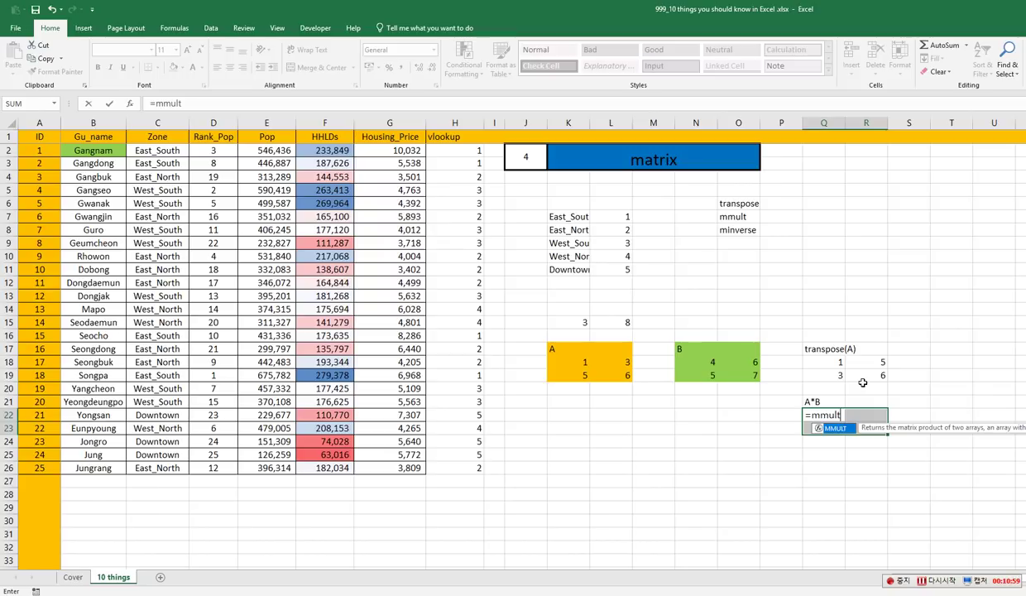
pyautogui.write('ult(')
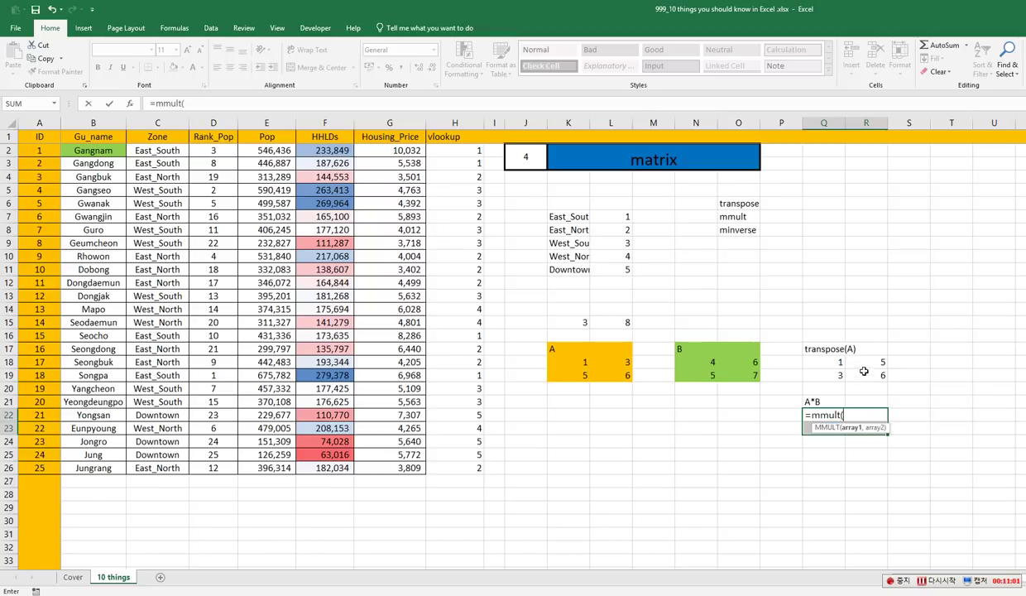
pyautogui.click(579, 362)
pyautogui.moveTo(586, 364); pyautogui.dragTo(627, 375)
pyautogui.write(',')
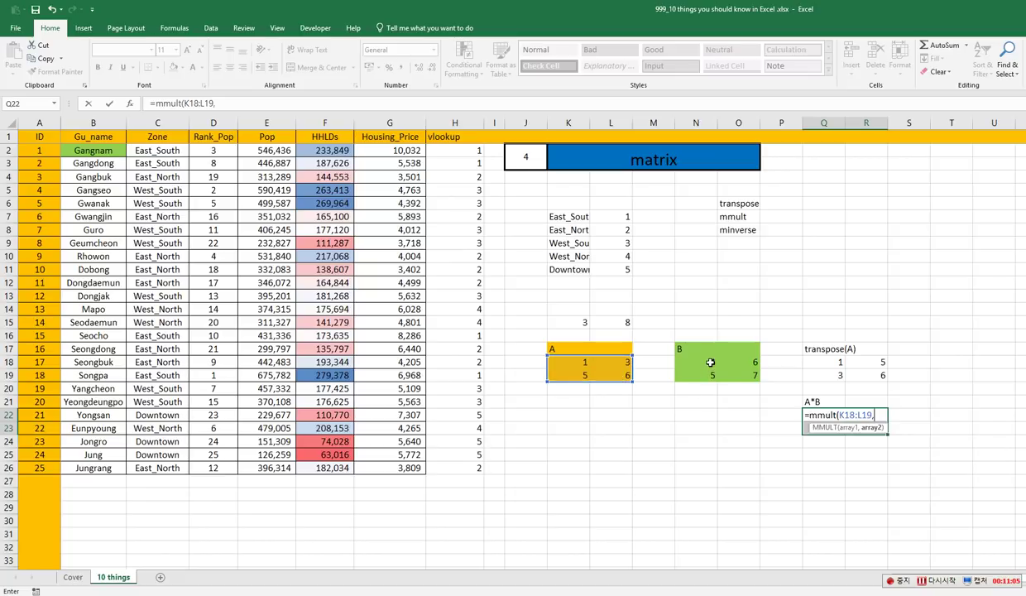
pyautogui.moveTo(710, 361); pyautogui.dragTo(742, 371)
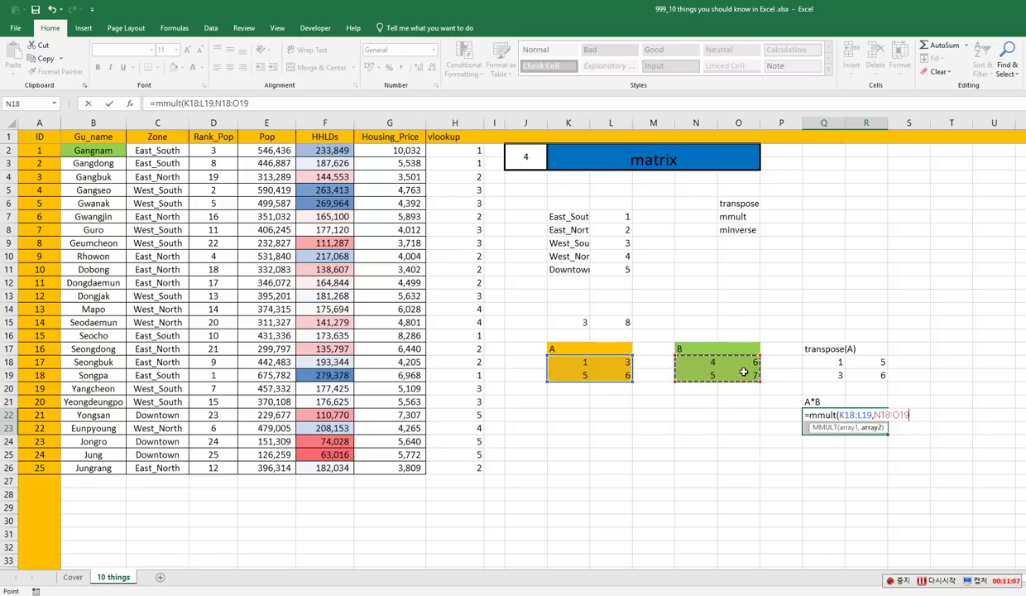
pyautogui.write(')')
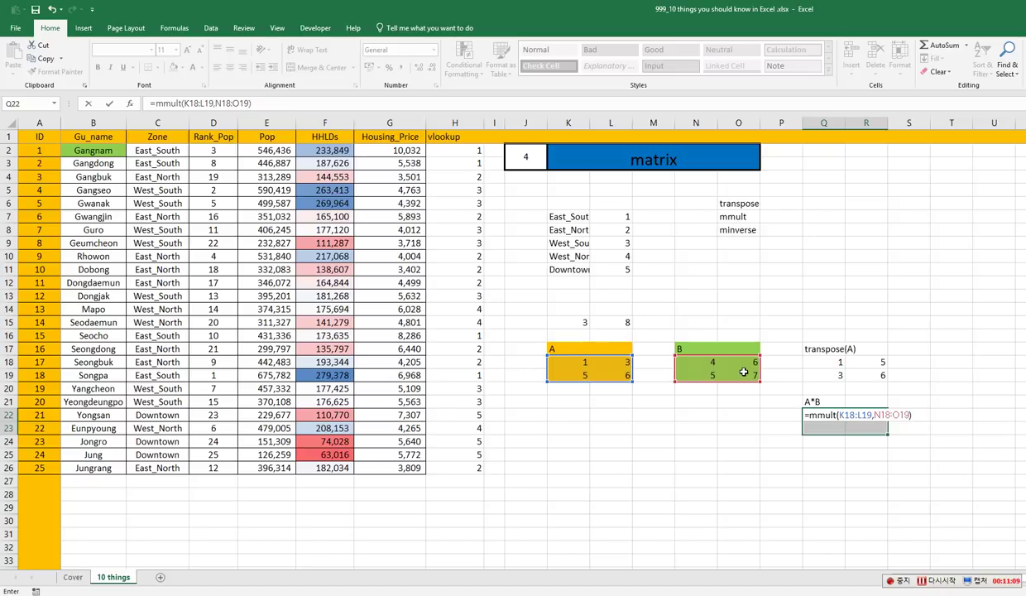
pyautogui.hotkey('ctrl', 'shift', 'Return')
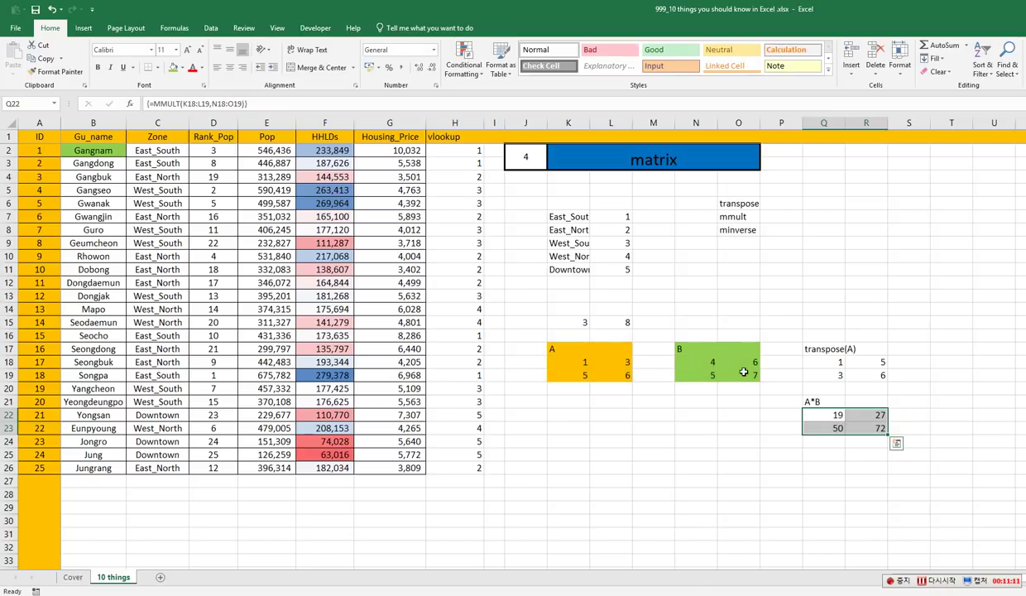
# Enter the label Inverse(A) in cell Q25.
pyautogui.press('Down')
pyautogui.press('Down')
pyautogui.press('Down')
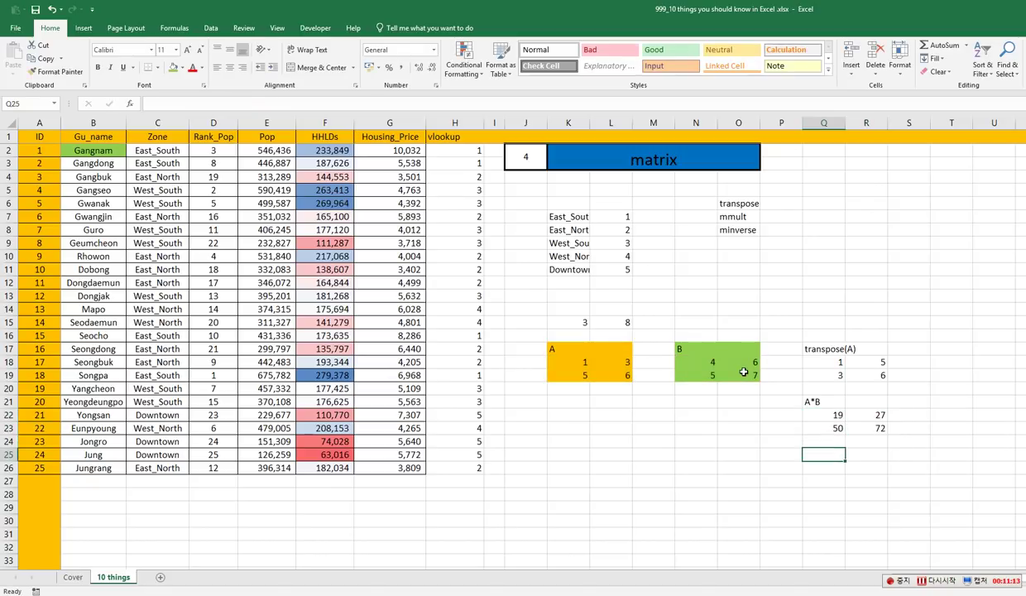
pyautogui.write('Inverse(A')
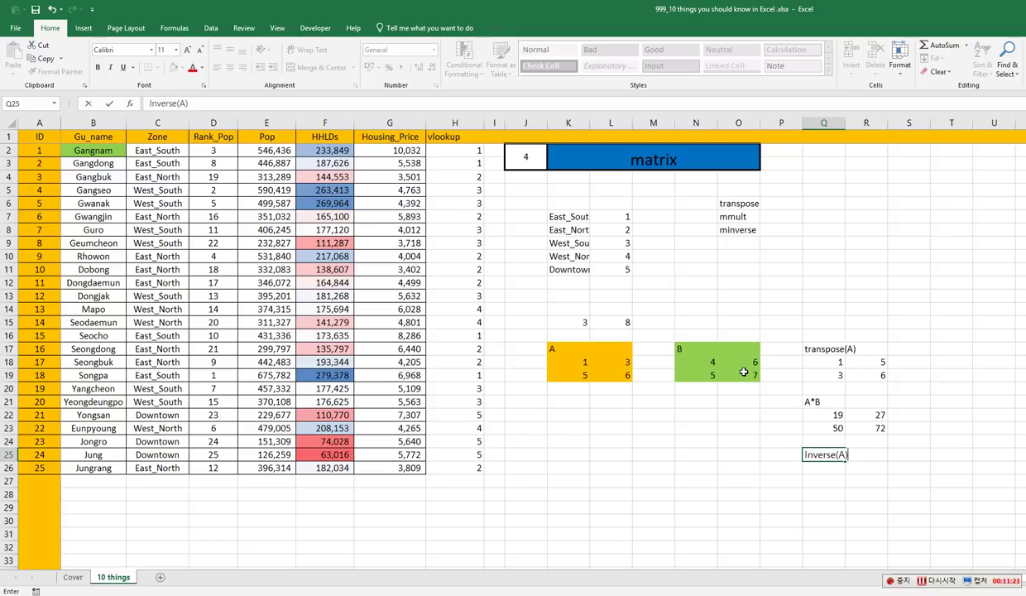
pyautogui.press('Return')
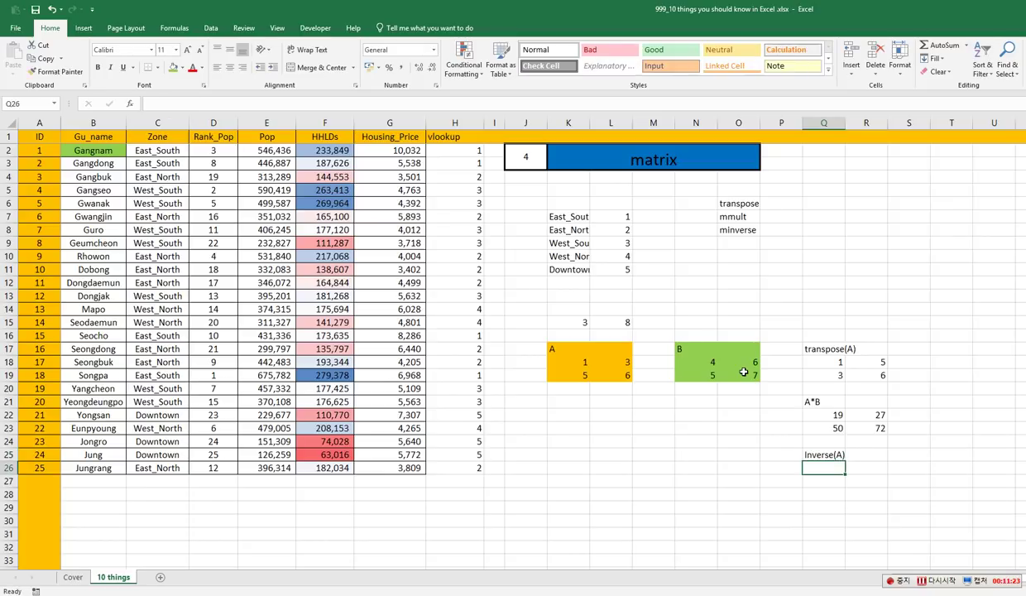
# Enter =minverse(K18:L19) as an array formula across the range Q26:R27.
pyautogui.hotkey('shift', 'Down')
pyautogui.hotkey('shift', 'Right')
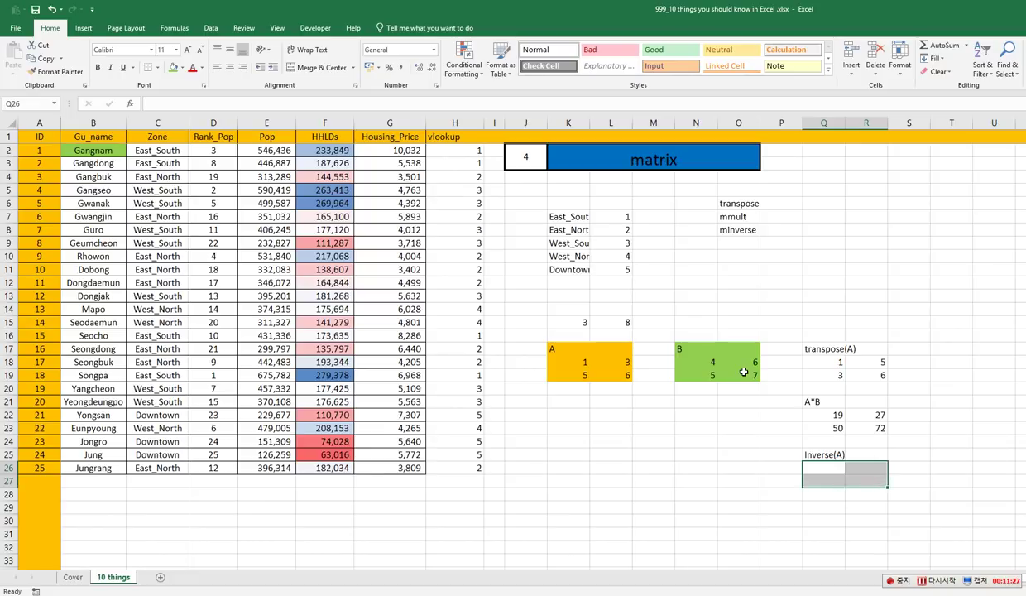
pyautogui.write('=')
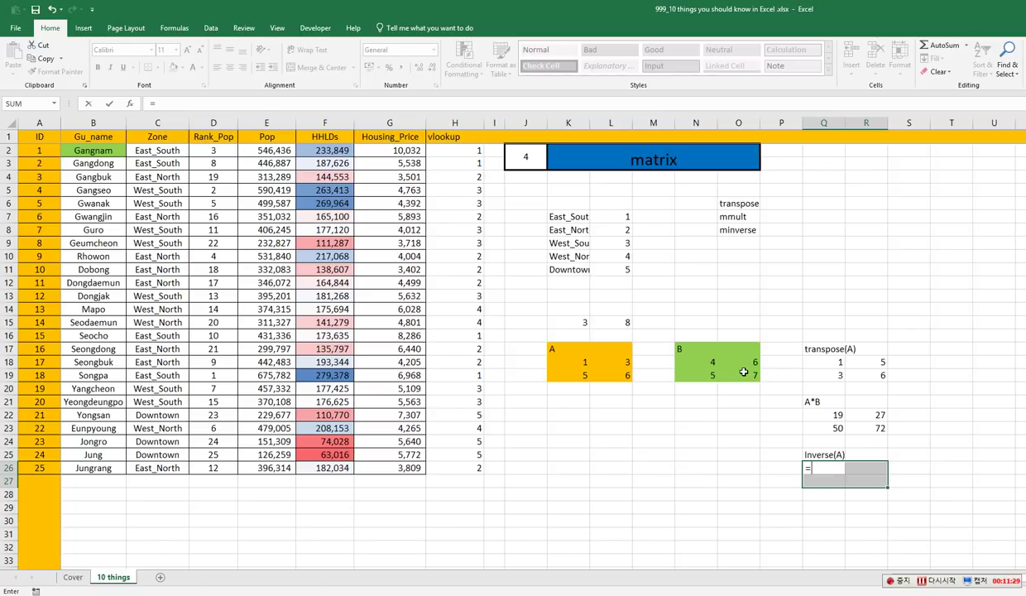
pyautogui.write('min')
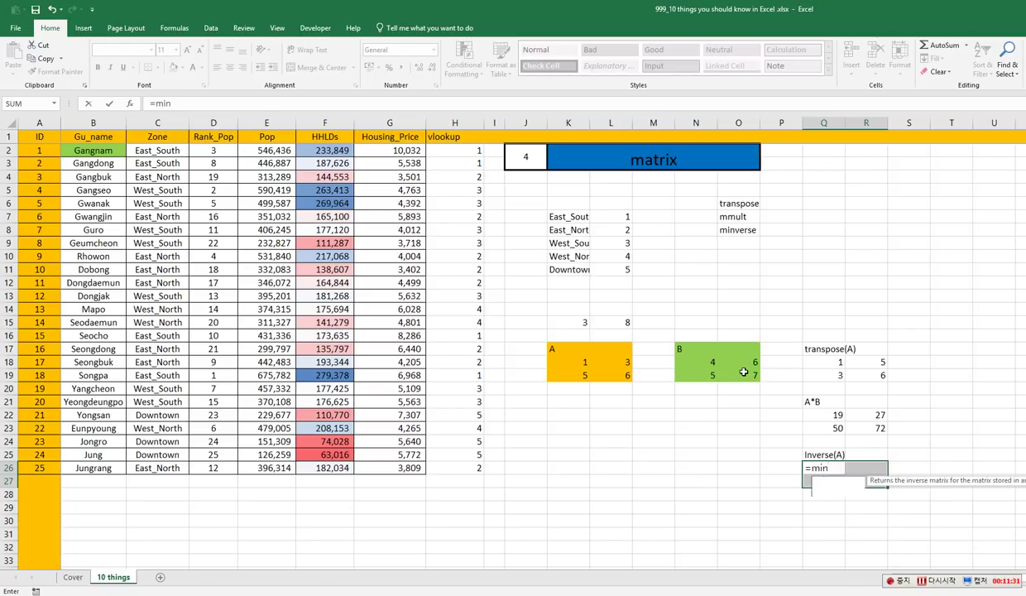
pyautogui.write('verse(')
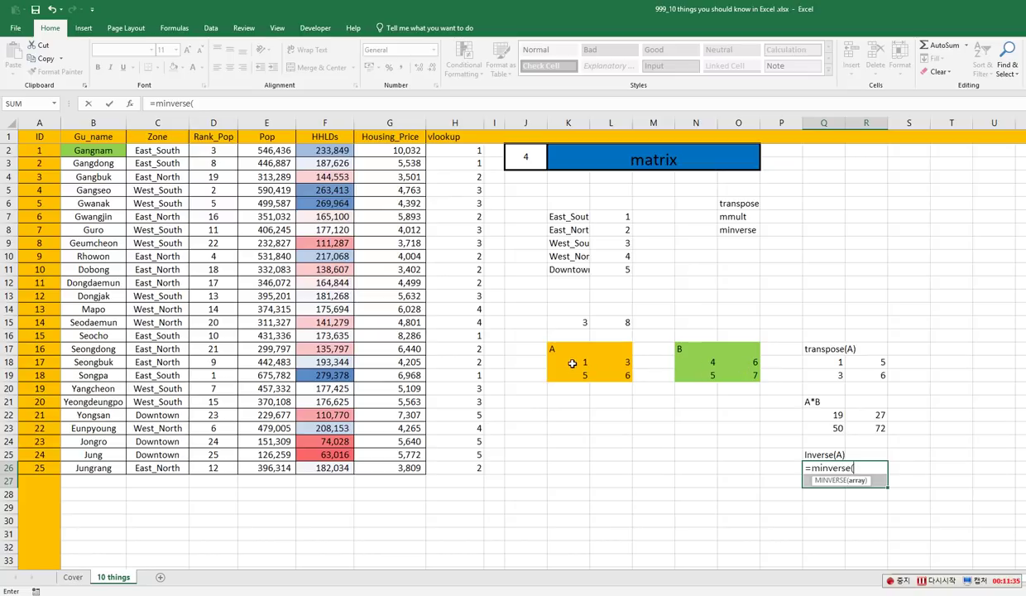
pyautogui.moveTo(571, 363); pyautogui.dragTo(592, 372)
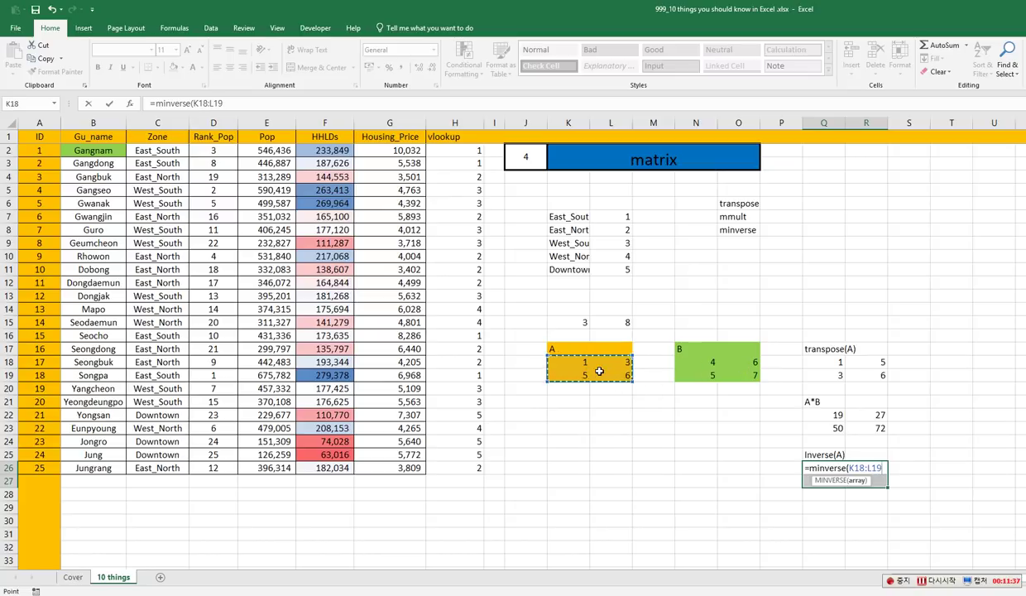
pyautogui.write(')')
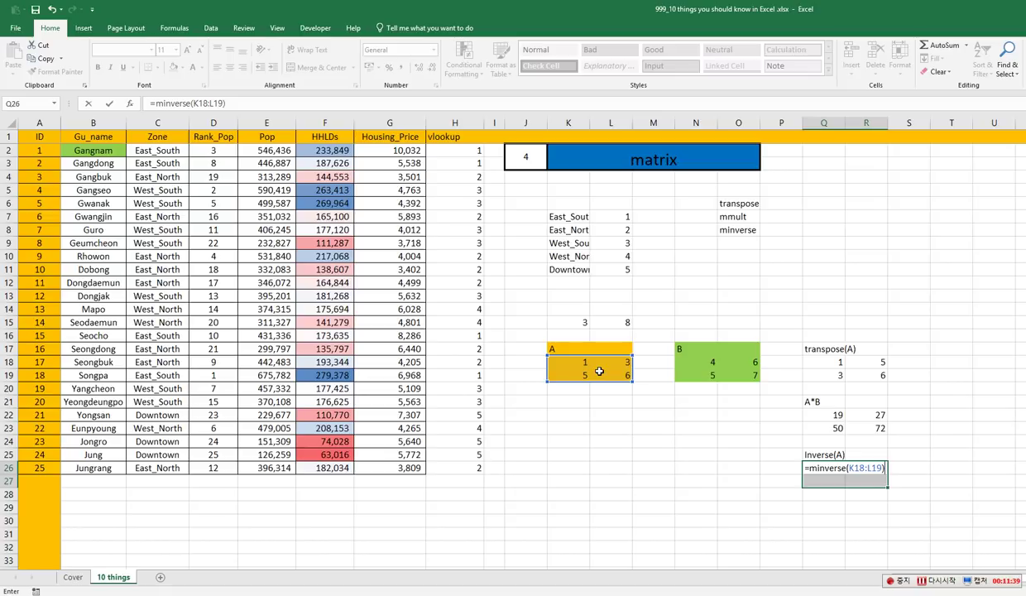
pyautogui.hotkey('ctrl', 'shift', 'Return')
pyautogui.press('Left')
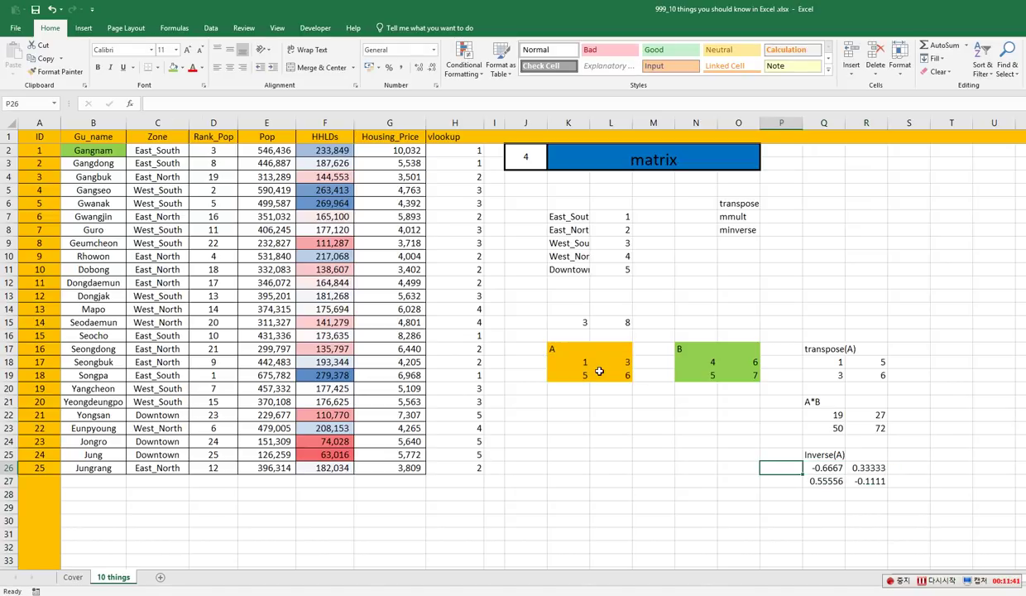
pyautogui.press('Right')
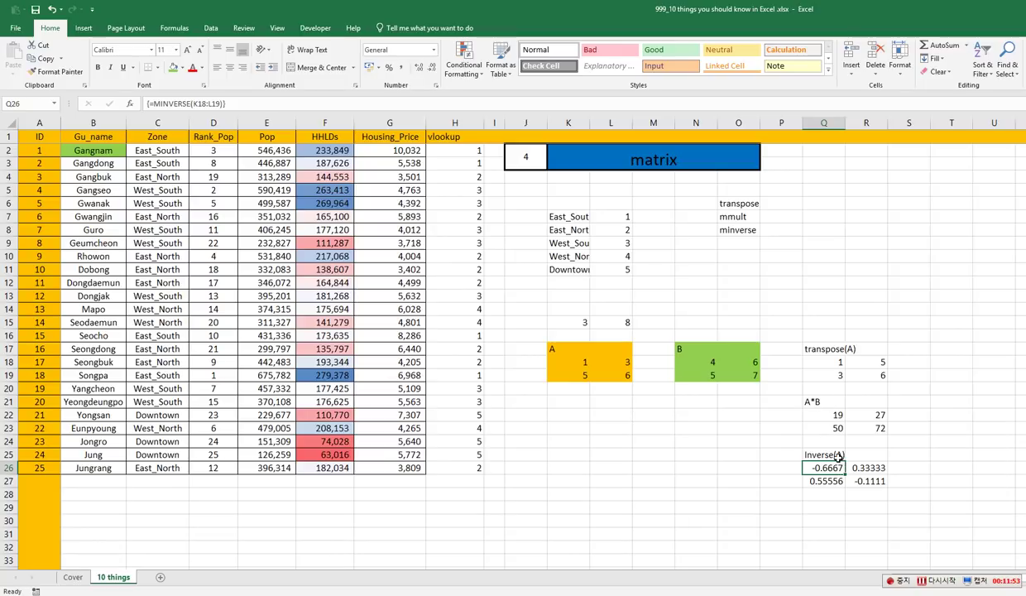
# Set the topic number in cell J2 to 3.
pyautogui.click(533, 159)
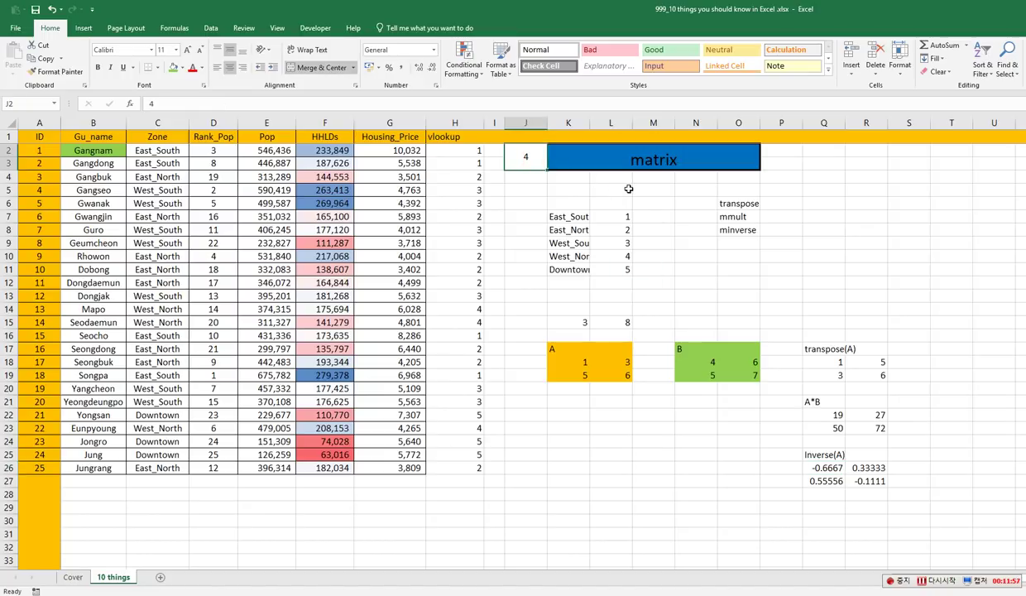
pyautogui.write('3')
pyautogui.press('Return')
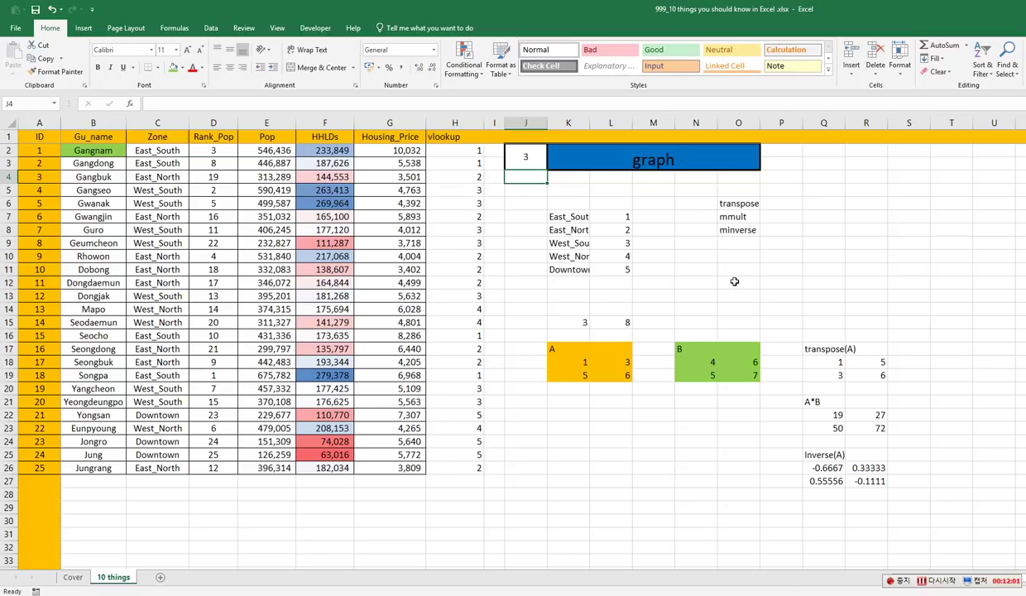
# Clear the matrix labels and results in columns Q and R, and the remaining contents of J13:R24.
pyautogui.moveTo(809, 348); pyautogui.dragTo(888, 492)
pyautogui.press('Delete')
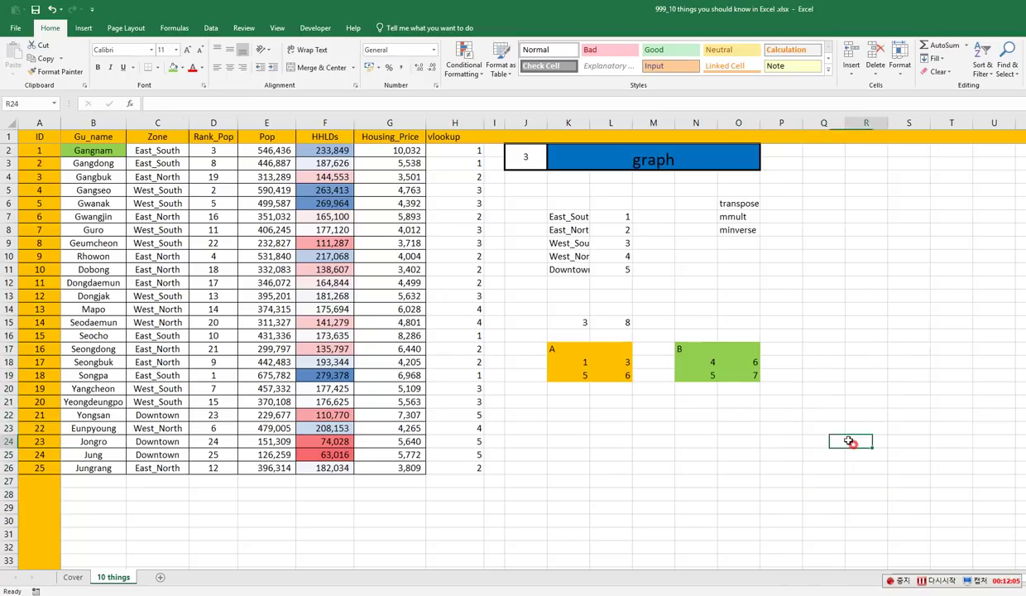
pyautogui.moveTo(851, 440); pyautogui.dragTo(529, 298)
pyautogui.press('Delete')
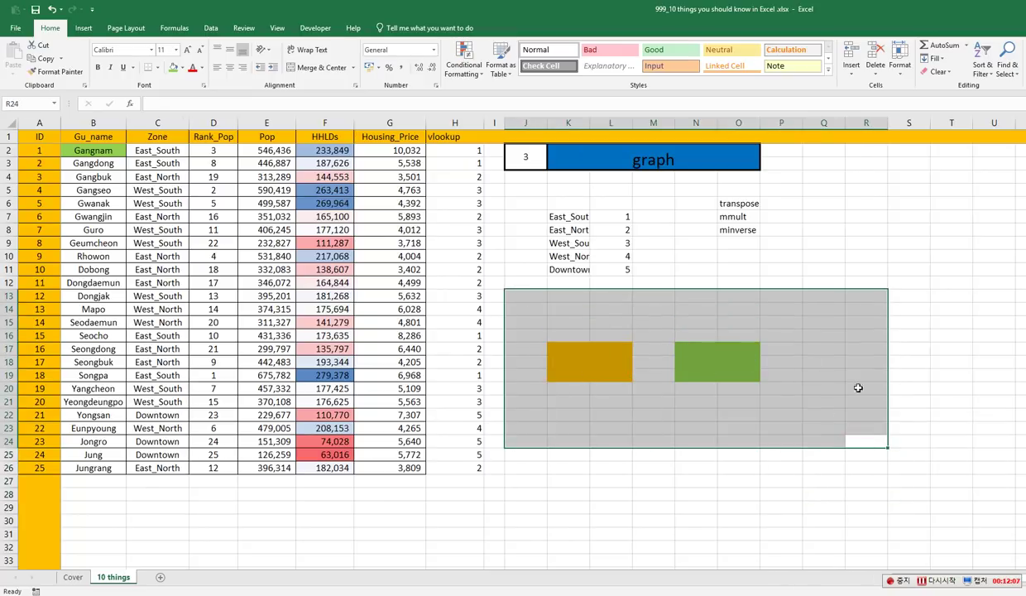
# Fill the range J13:R24 with white to cover the orange and green matrix colours.
pyautogui.click(183, 68)
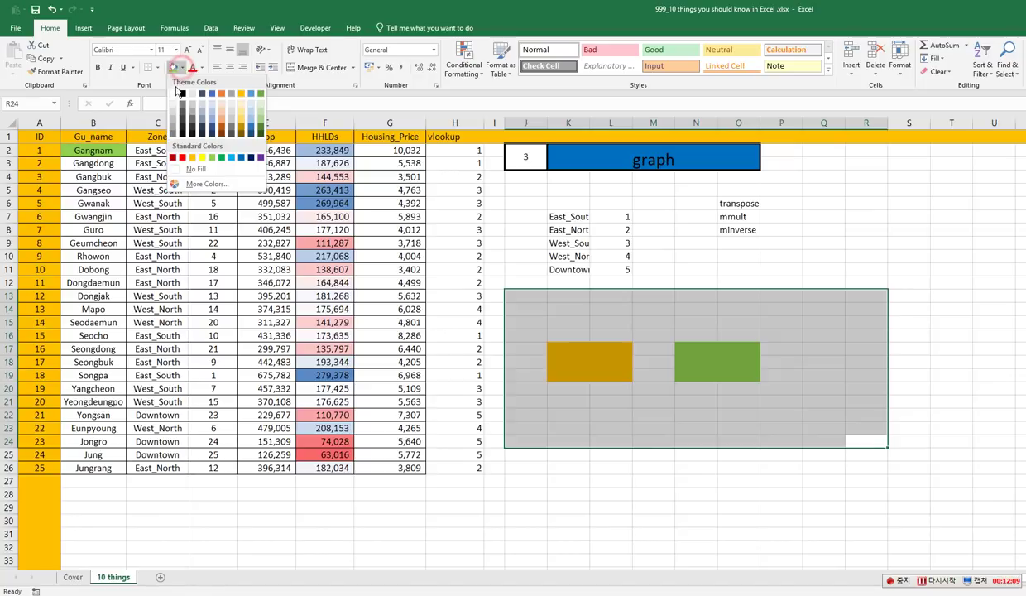
pyautogui.click(175, 96)
pyautogui.click(612, 361)
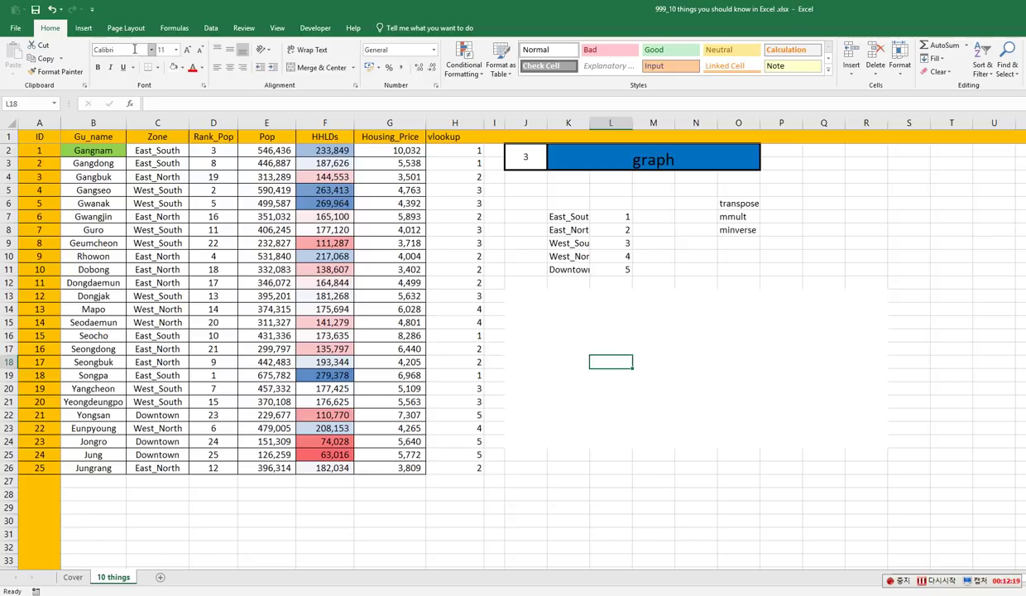
# Insert an empty 2-D clustered column chart and place it just below the zone lookup table, starting near row 13.
pyautogui.click(84, 29)
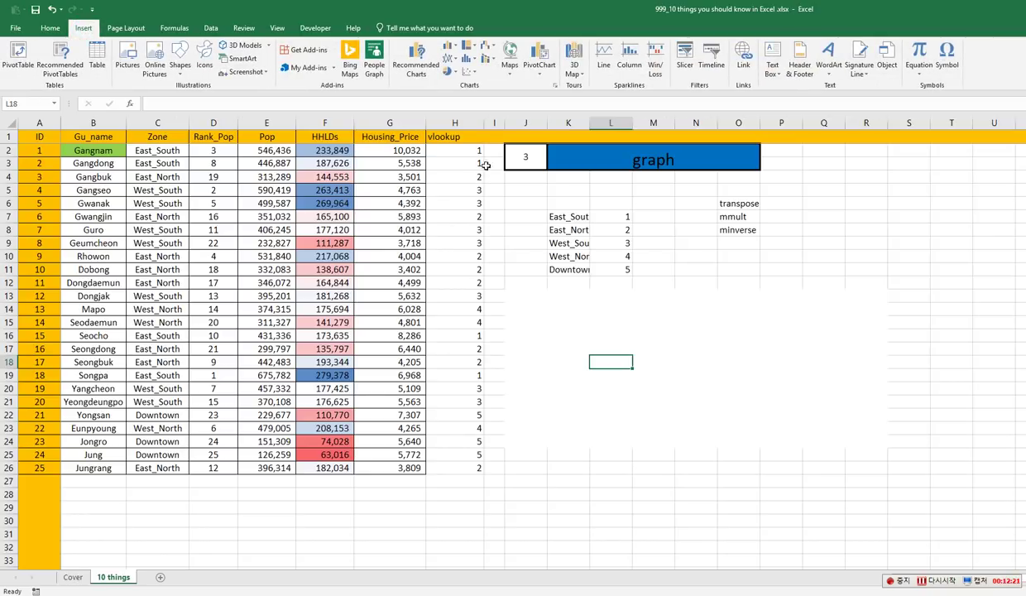
pyautogui.click(449, 50)
pyautogui.click(454, 84)
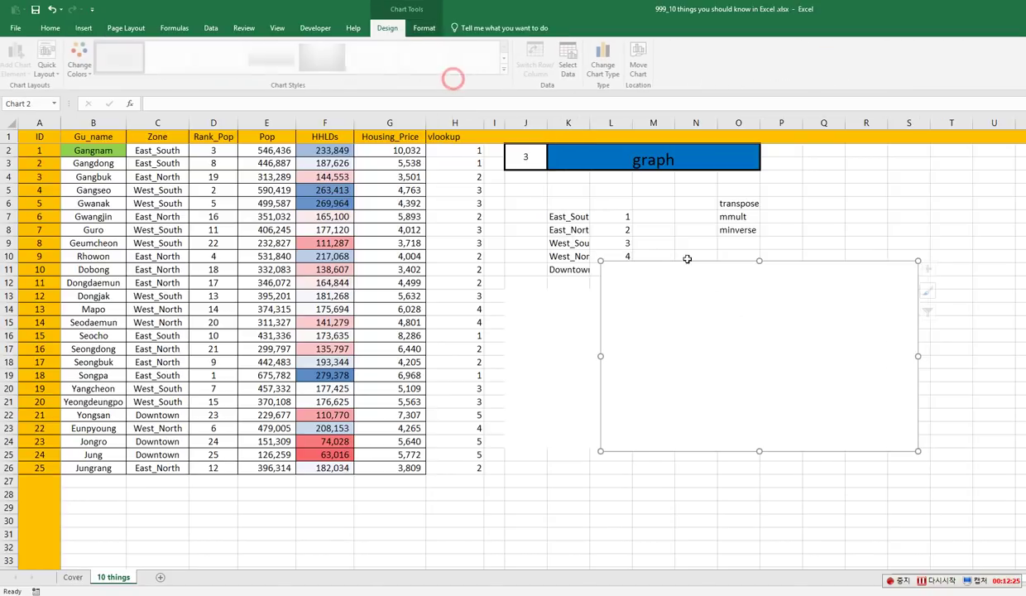
pyautogui.moveTo(712, 331); pyautogui.dragTo(647, 361)
# Set the chart's data range to the Pop values in E2:E26.
pyautogui.rightClick(647, 361)
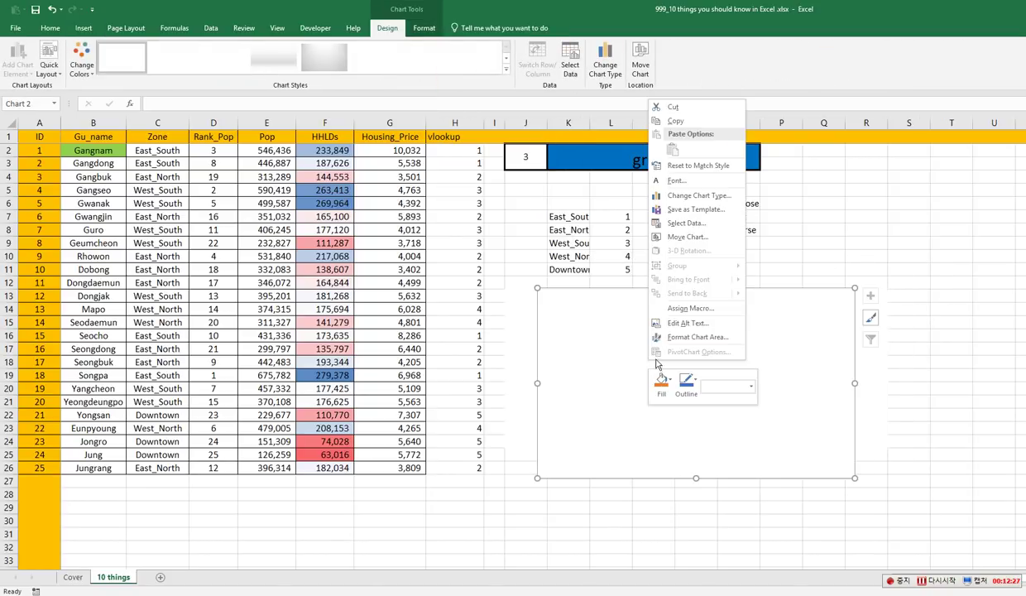
pyautogui.click(714, 226)
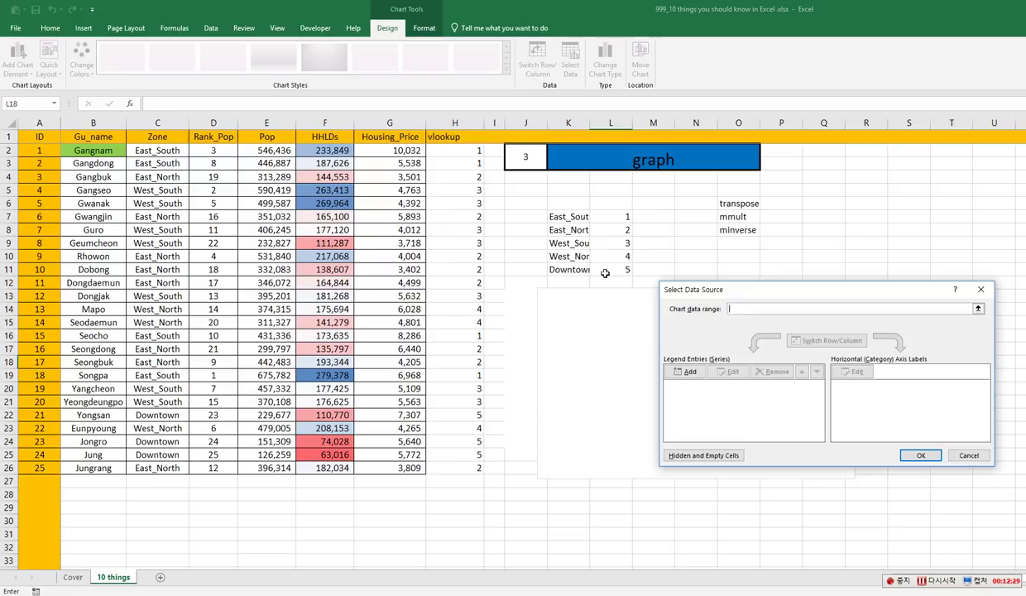
pyautogui.click(978, 310)
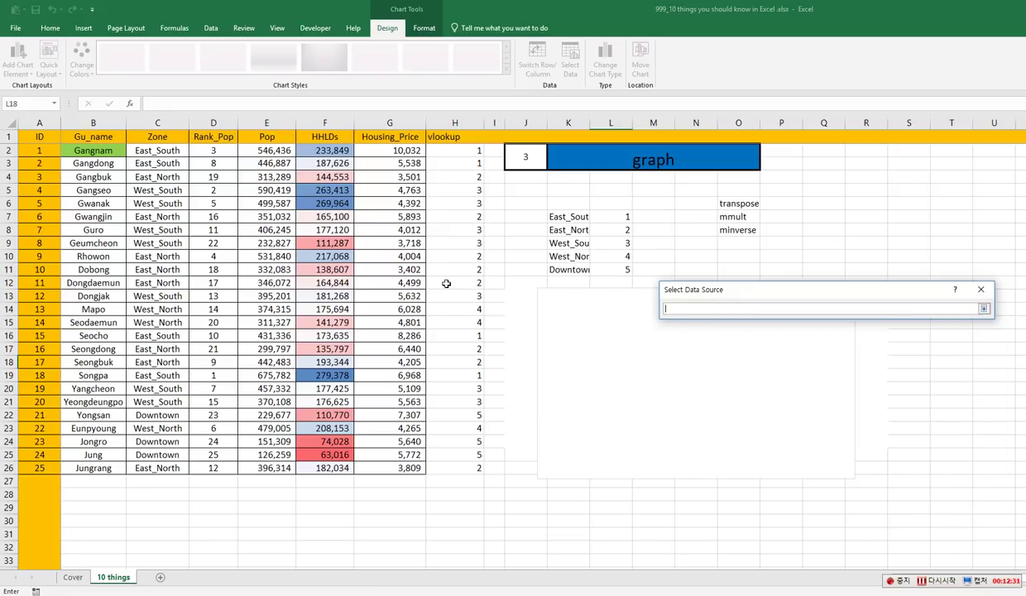
pyautogui.moveTo(259, 152); pyautogui.dragTo(281, 467)
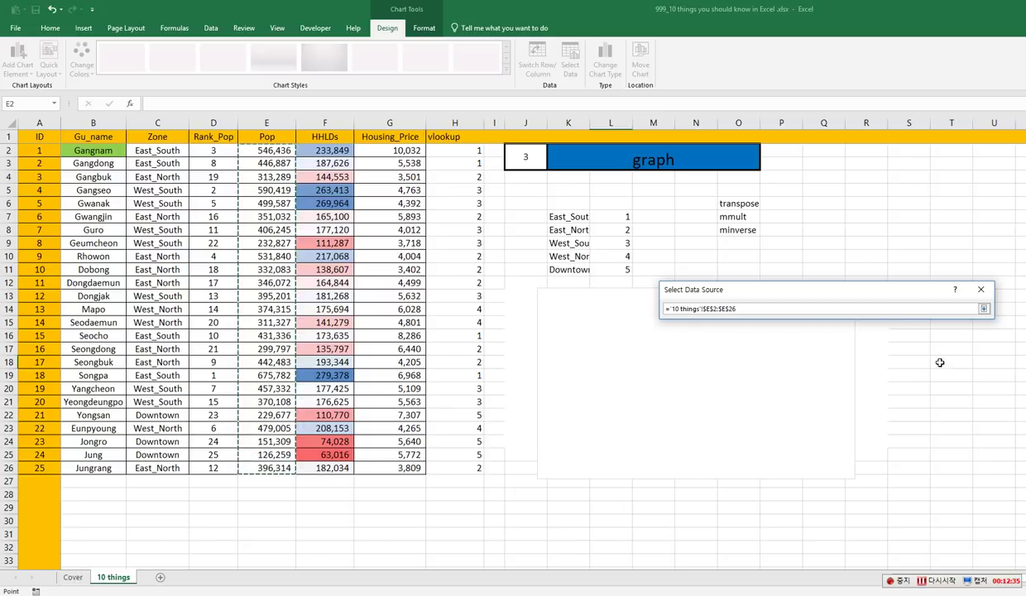
pyautogui.click(983, 308)
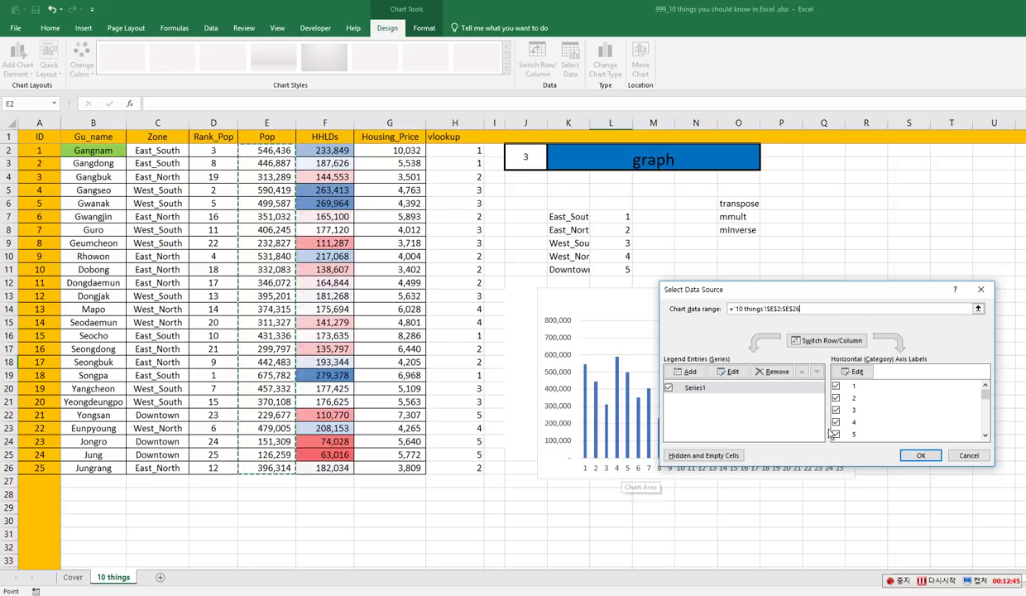
# Use the district names in B2:B26 as the column chart's horizontal axis labels and apply the data source.
pyautogui.click(857, 372)
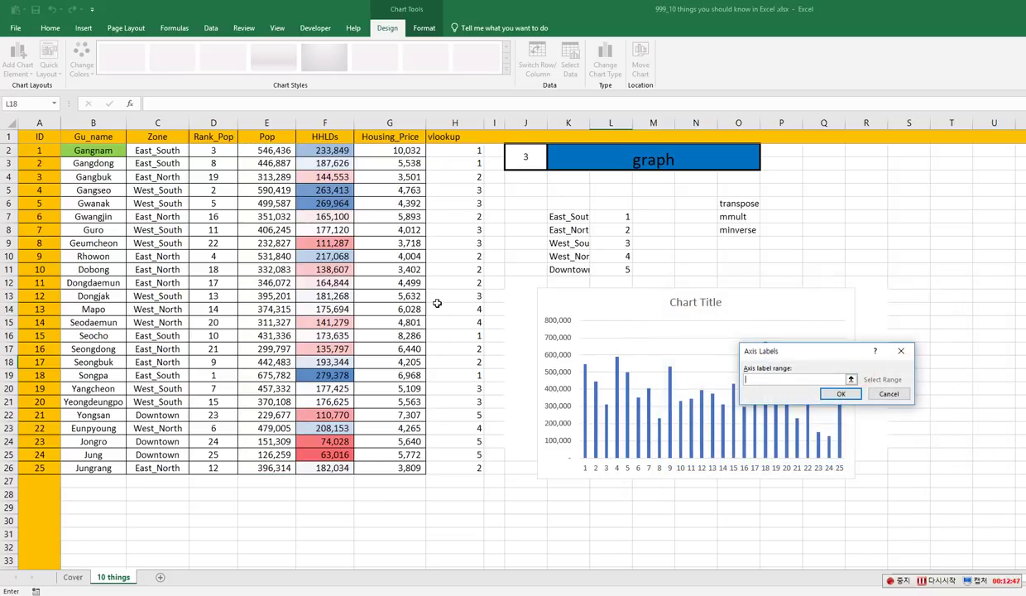
pyautogui.moveTo(102, 153); pyautogui.dragTo(92, 468)
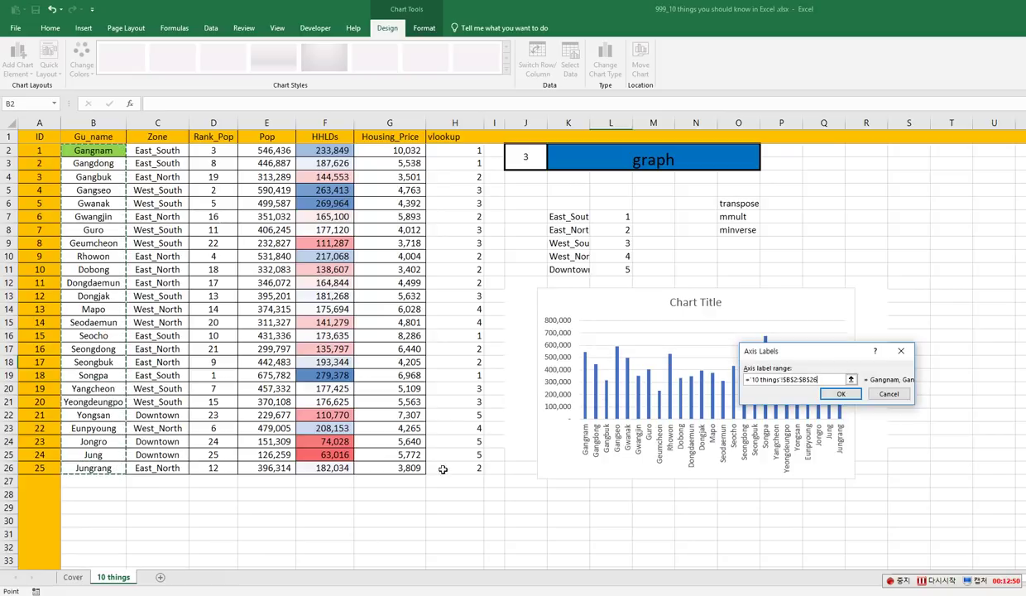
pyautogui.click(840, 394)
pyautogui.click(921, 455)
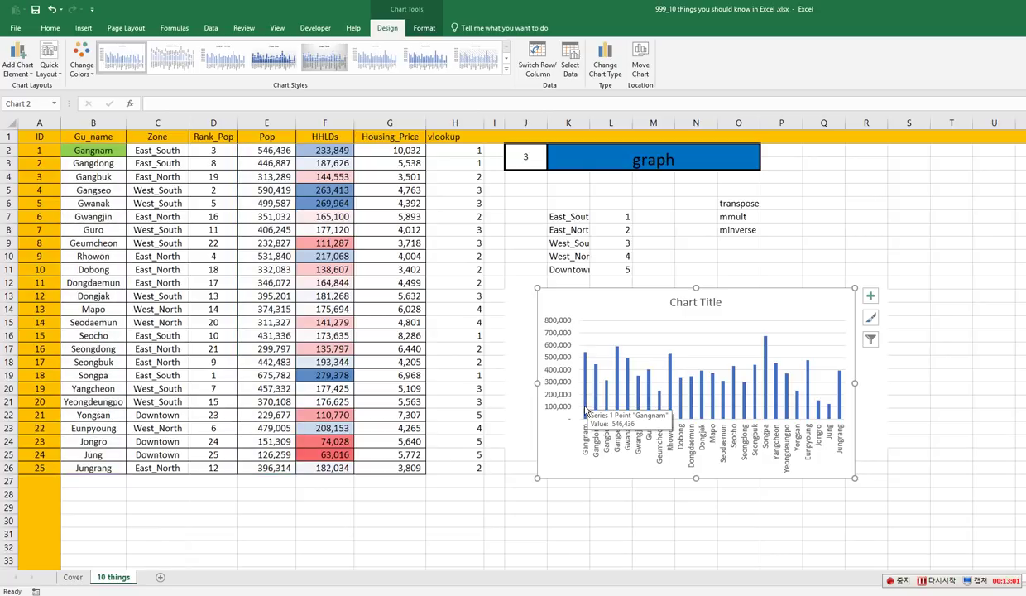
# Replace the column chart with an empty scatter chart placed just below the zone lookup table, starting near row 14.
pyautogui.press('Delete')
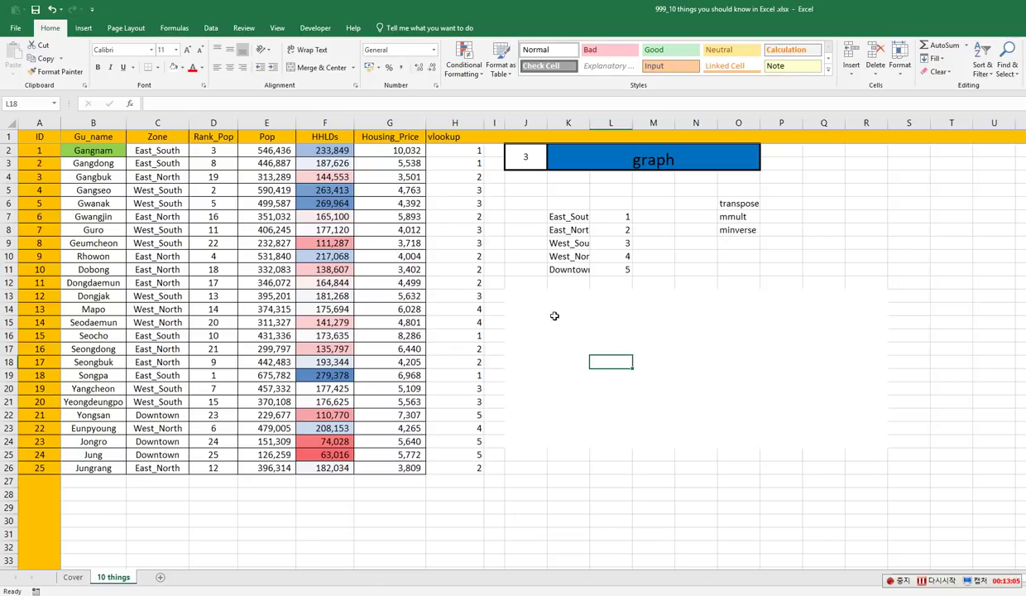
pyautogui.click(83, 27)
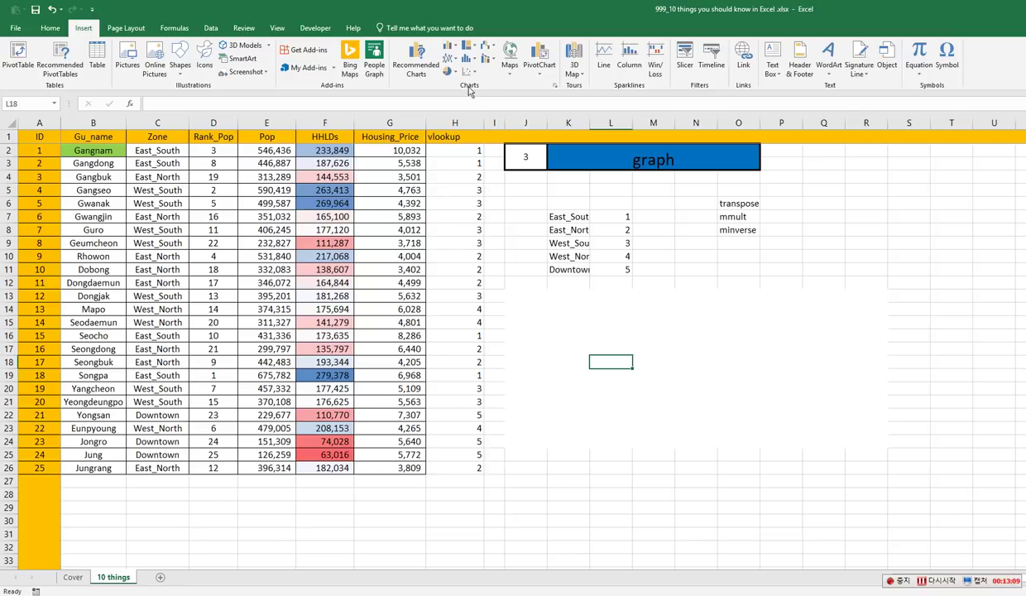
pyautogui.click(452, 72)
pyautogui.click(465, 108)
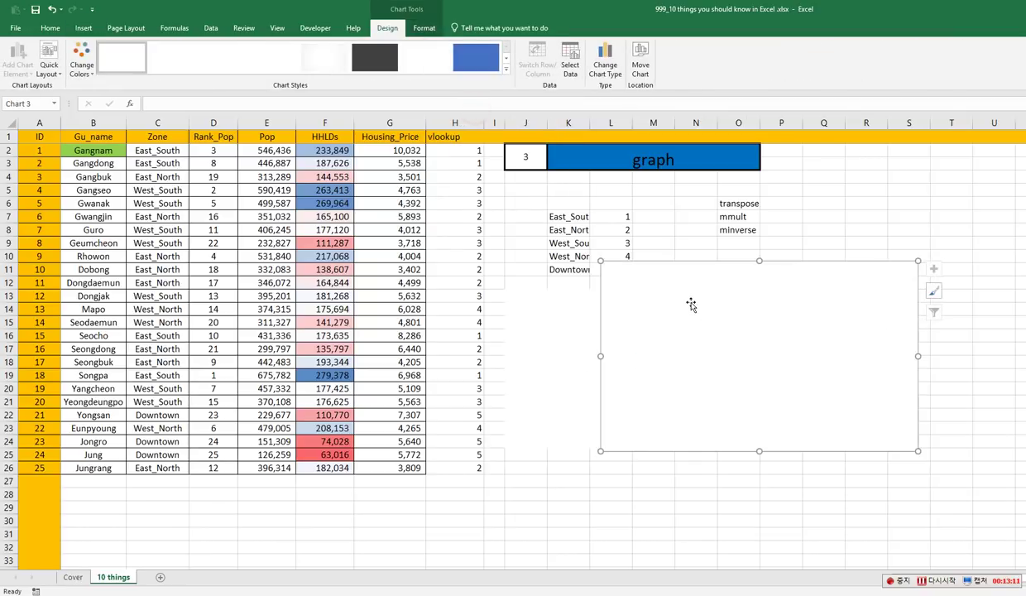
pyautogui.moveTo(691, 305); pyautogui.dragTo(648, 350)
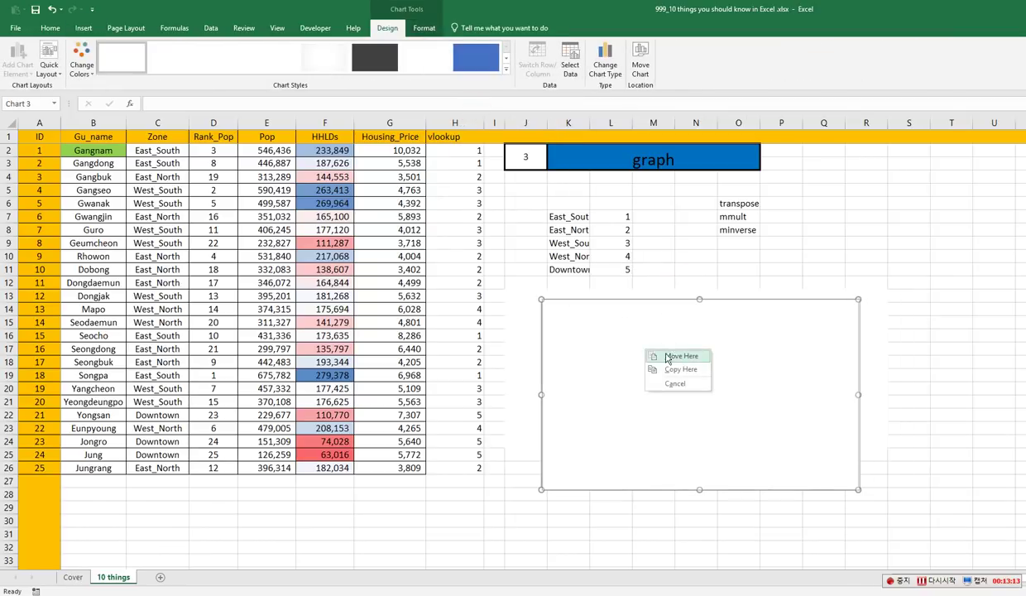
pyautogui.click(667, 357)
# Set the scatter chart's data range to the Pop and HHLDs values in E2:F26.
pyautogui.rightClick(603, 391)
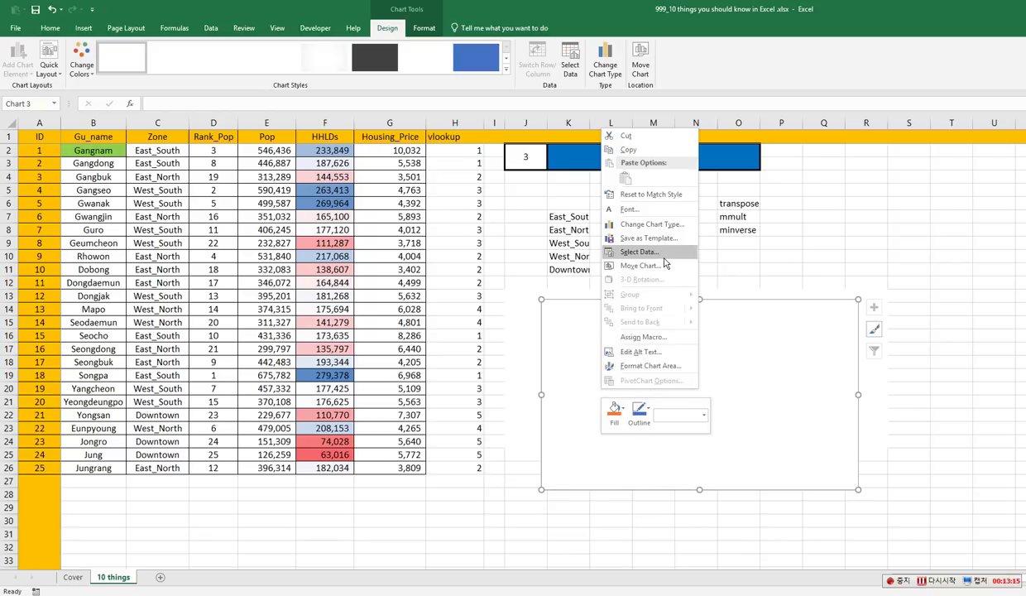
pyautogui.click(662, 253)
pyautogui.click(978, 309)
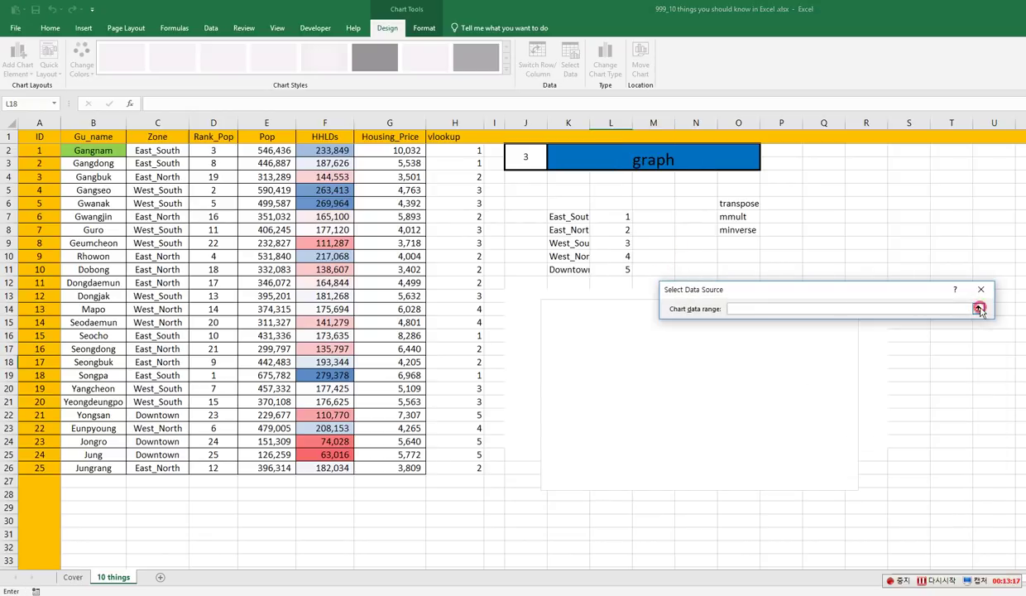
pyautogui.moveTo(265, 151); pyautogui.dragTo(339, 469)
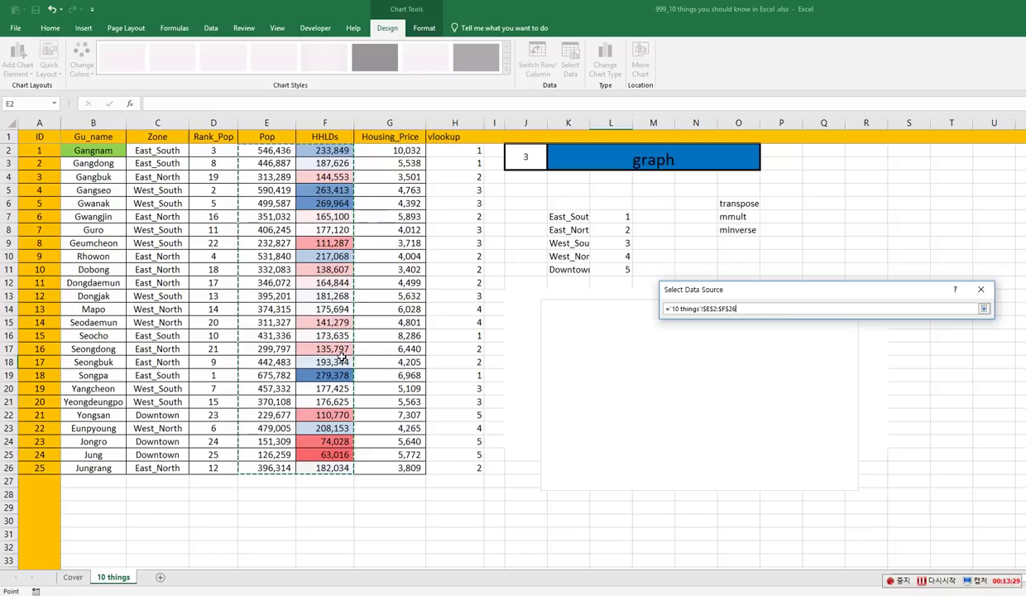
pyautogui.click(983, 309)
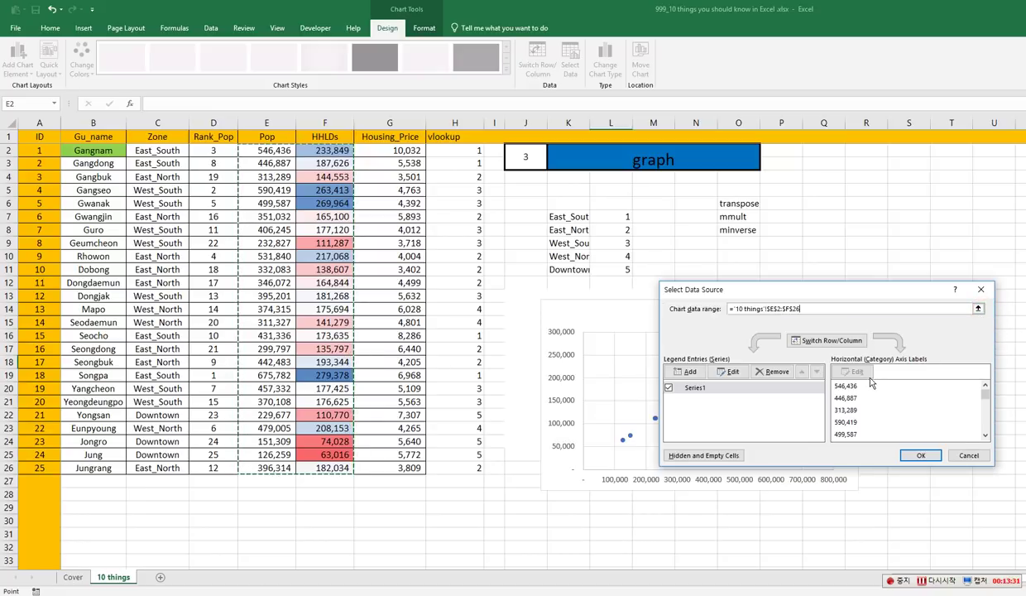
pyautogui.click(909, 450)
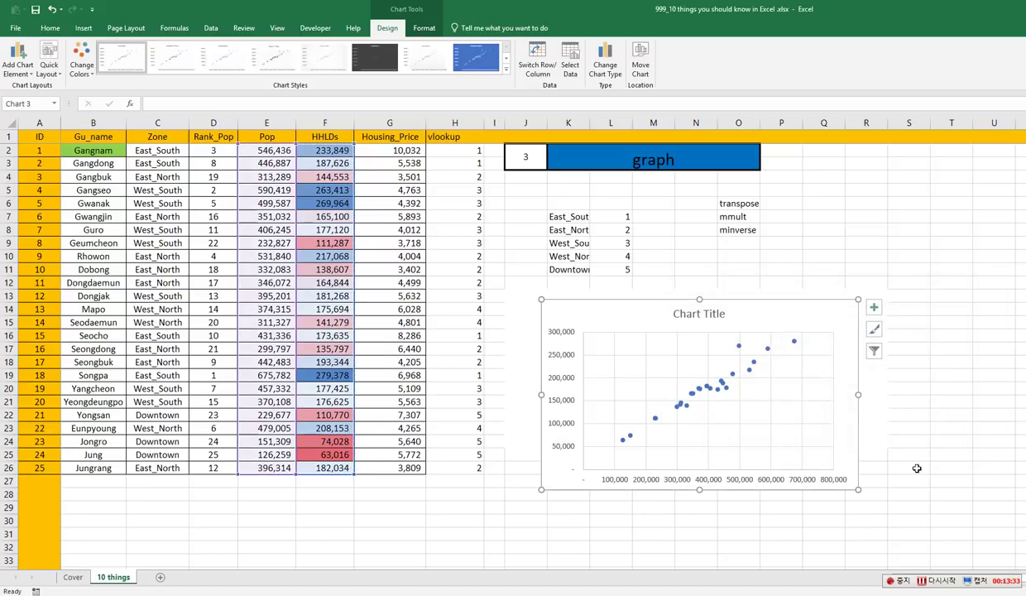
pyautogui.click(916, 446)
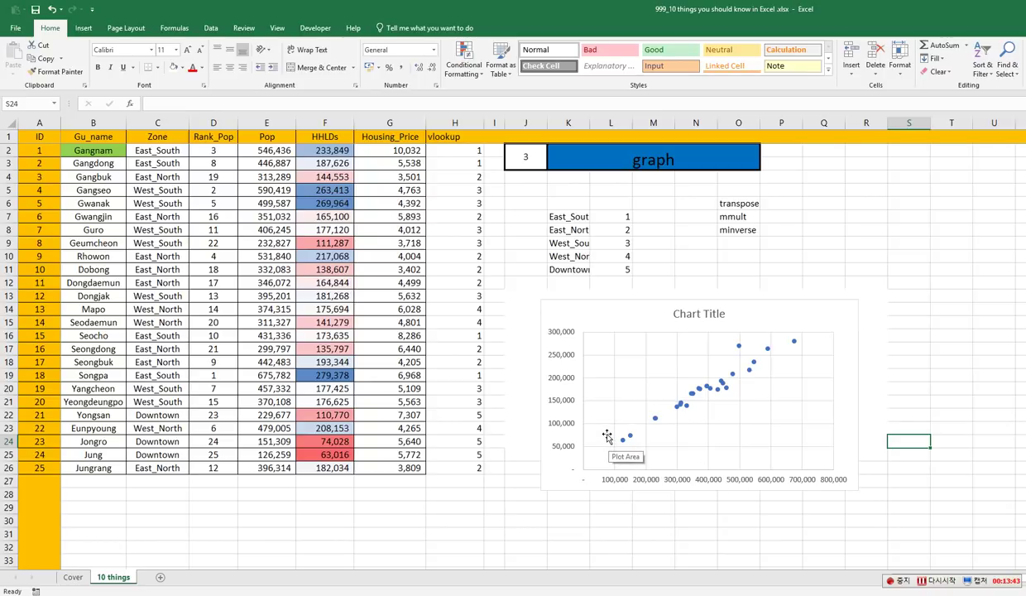
# Set the topic number in J2 to 2 so the heading switches to pivot.
pyautogui.click(525, 158)
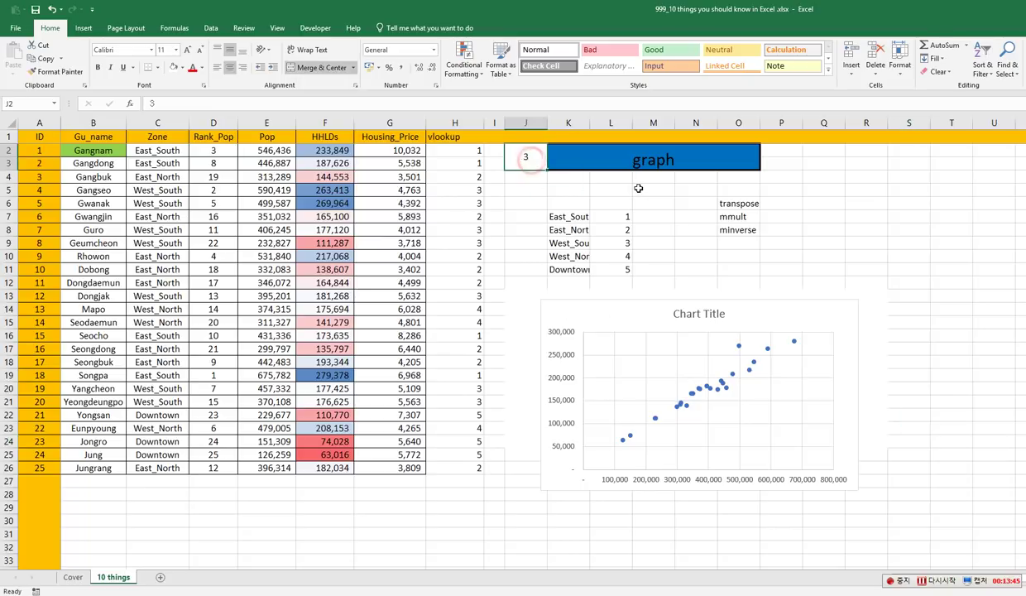
pyautogui.write('2')
pyautogui.press('Return')
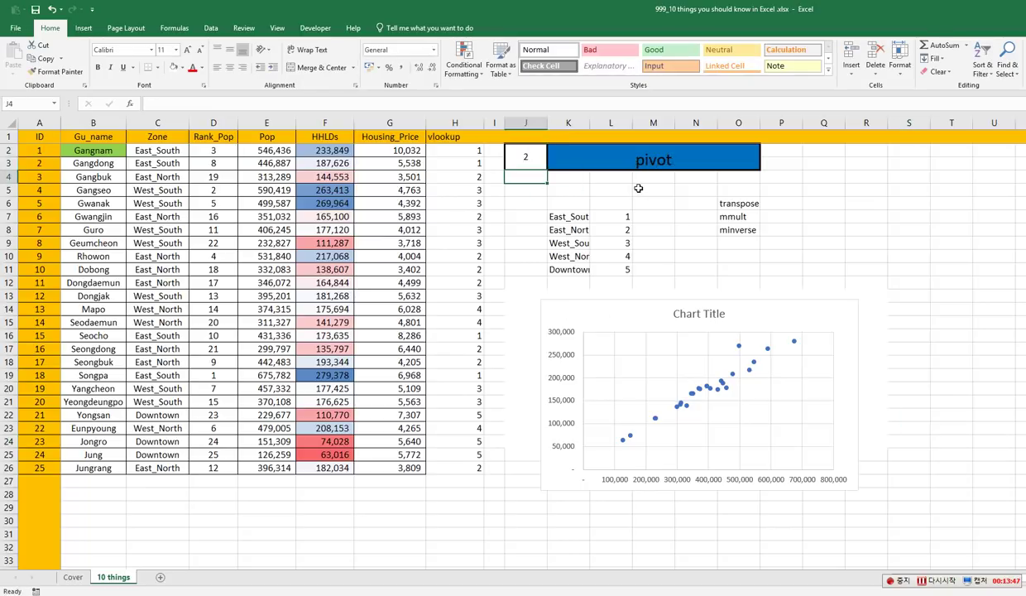
# Delete the scatter chart below the zone lookup table.
pyautogui.click(559, 294)
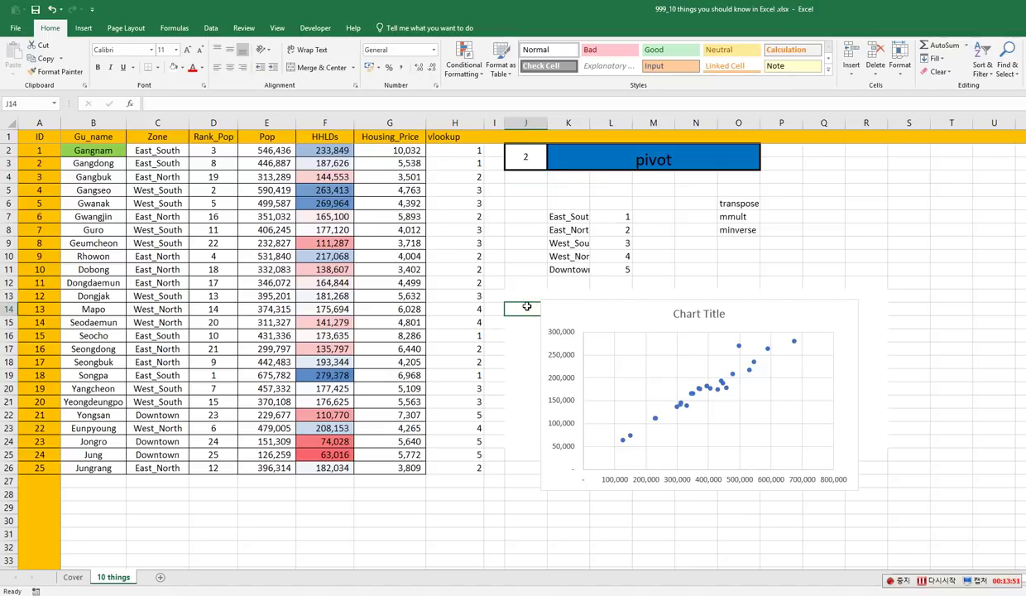
pyautogui.click(547, 309)
pyautogui.press('Delete')
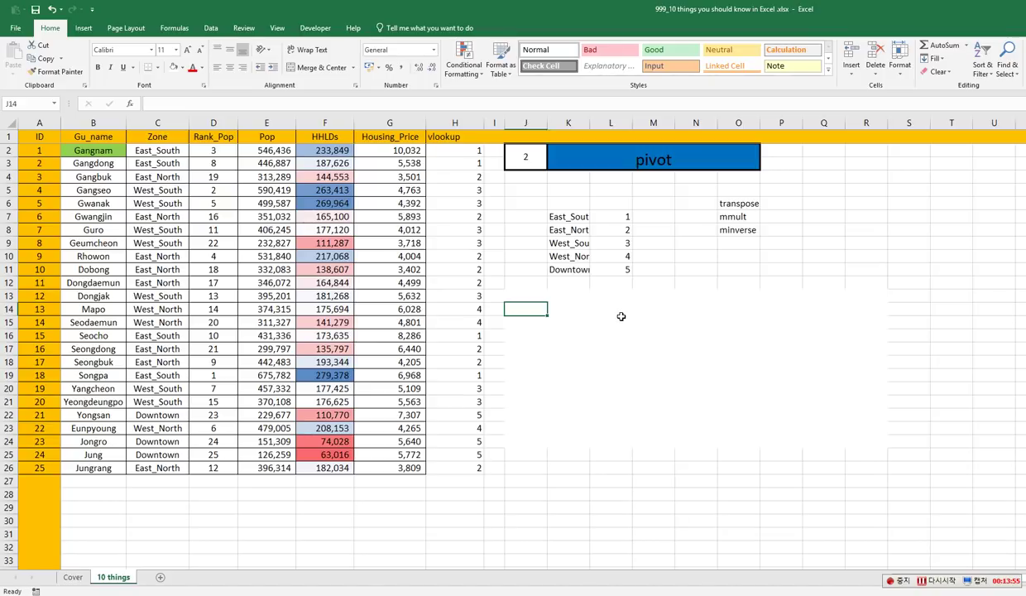
# Start a new PivotTable with the district table A1:G26, including its headers, as the source range.
pyautogui.click(84, 28)
pyautogui.click(18, 57)
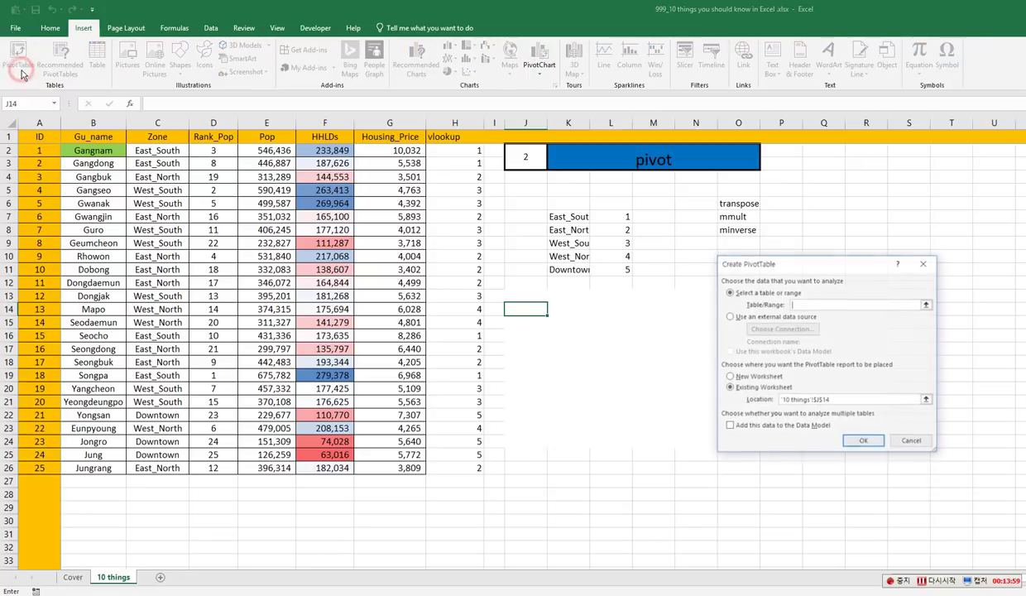
pyautogui.click(927, 304)
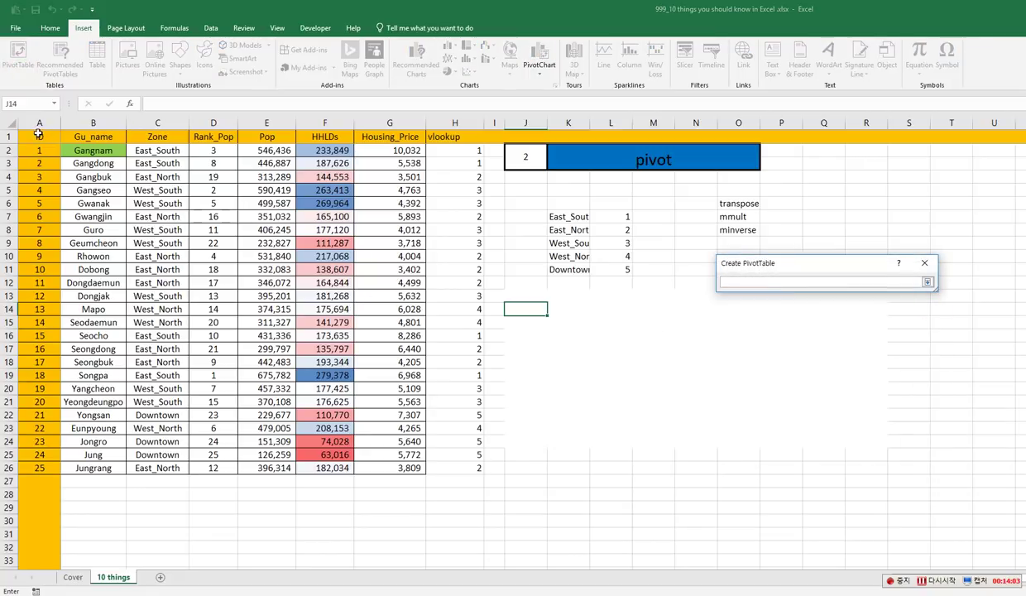
pyautogui.moveTo(39, 137); pyautogui.dragTo(376, 436)
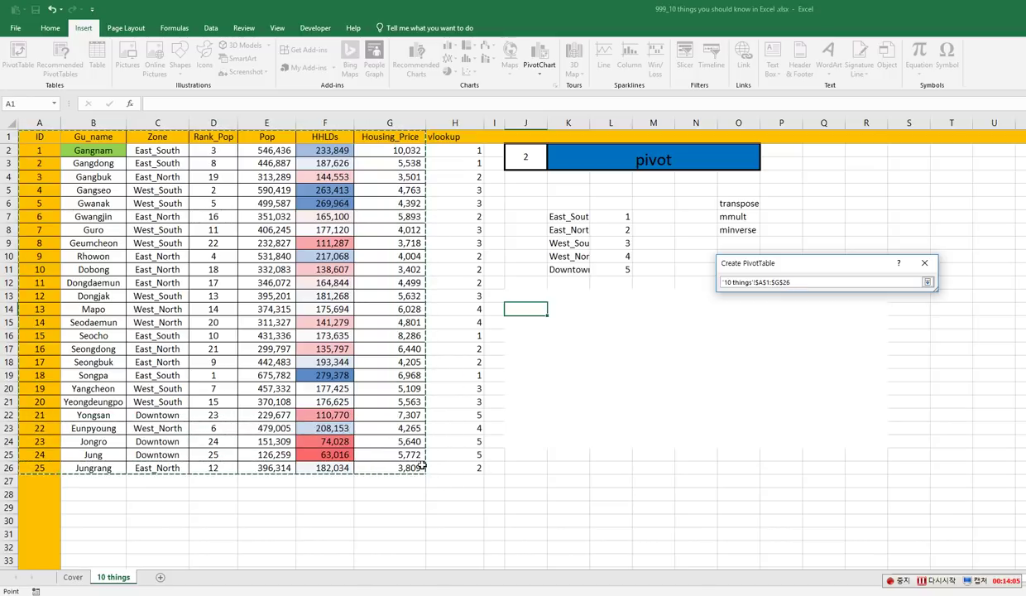
pyautogui.click(927, 282)
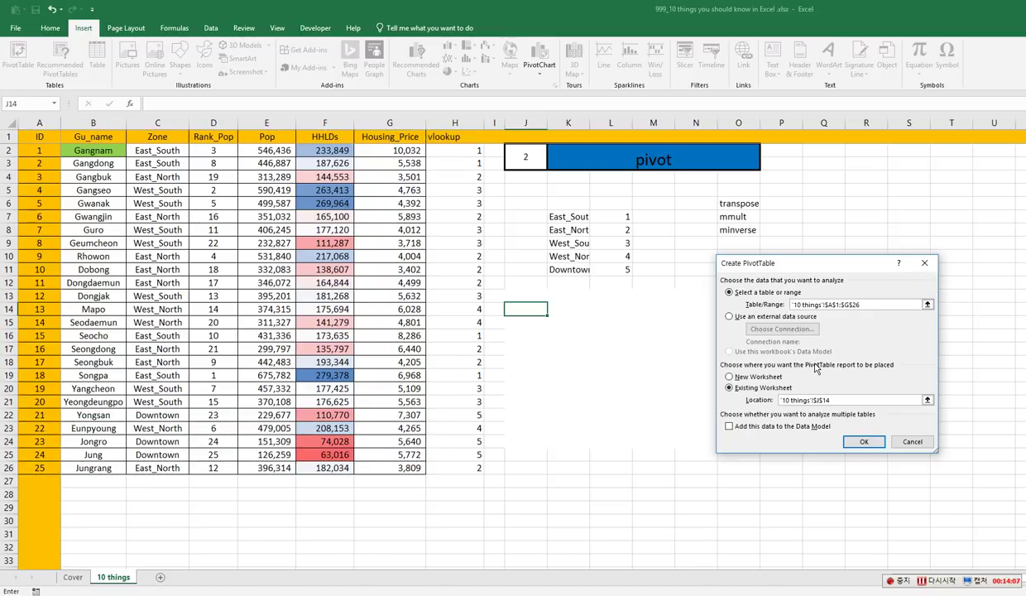
# Place the PivotTable report on the existing worksheet at cell J13 and create it.
pyautogui.click(751, 378)
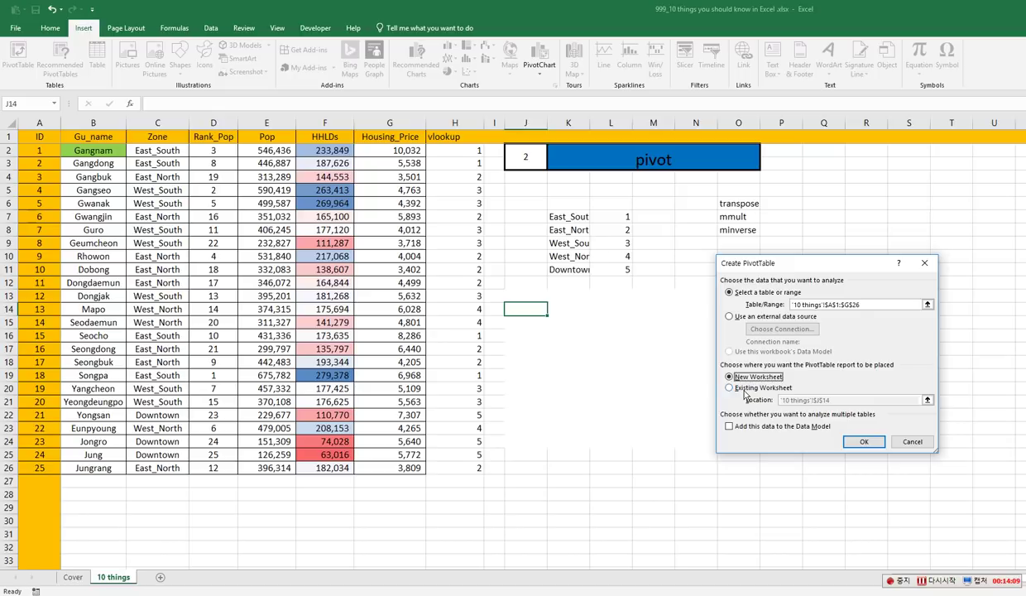
pyautogui.click(748, 387)
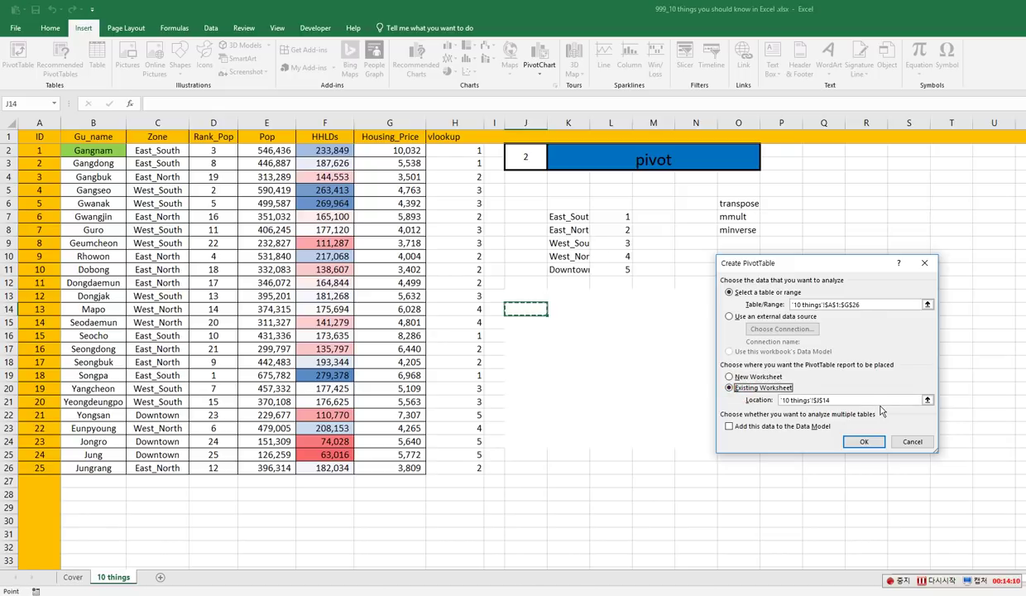
pyautogui.click(926, 400)
pyautogui.click(531, 297)
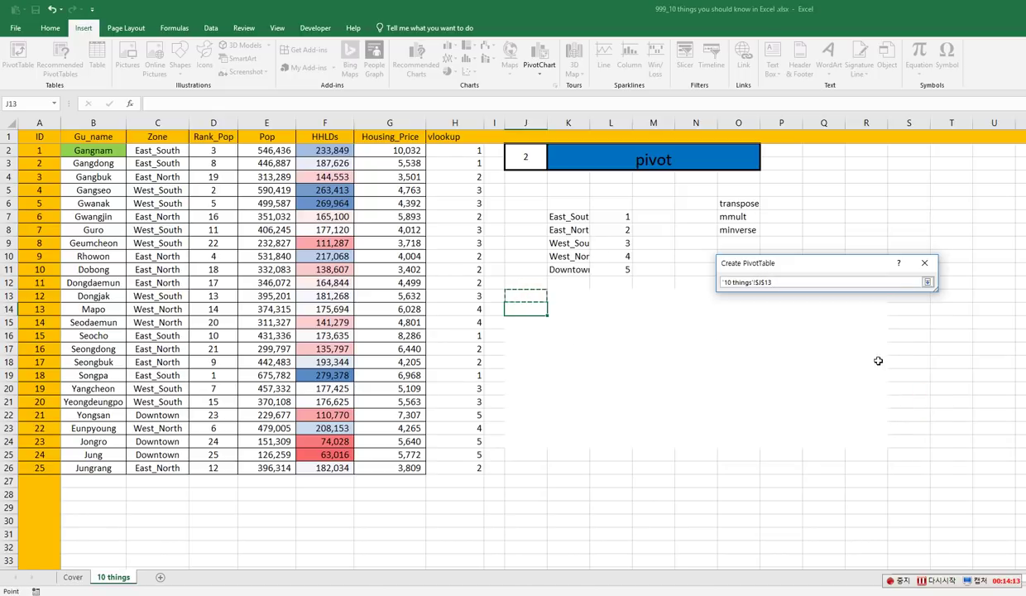
pyautogui.click(926, 283)
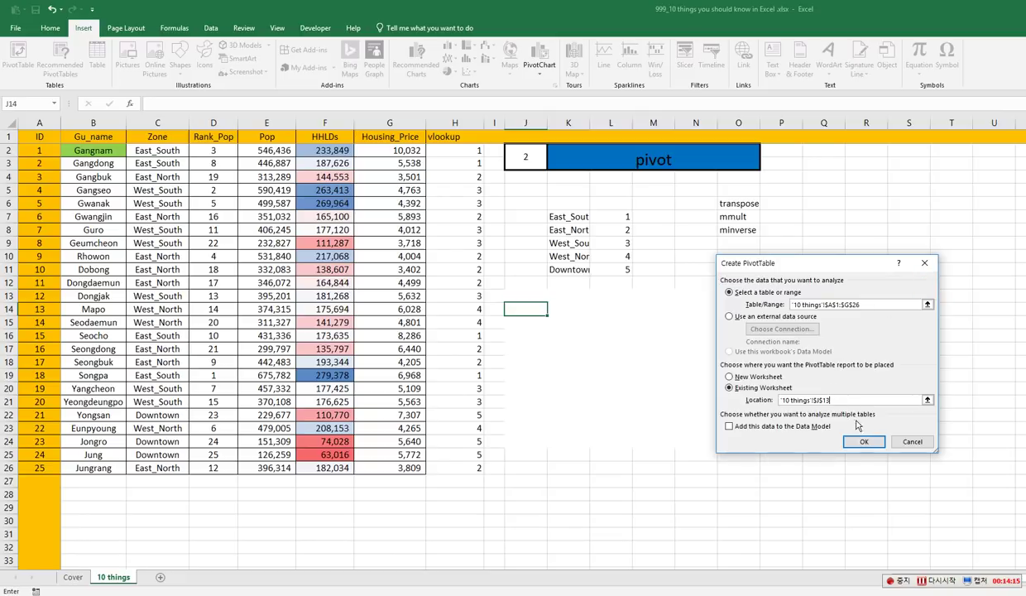
pyautogui.click(860, 441)
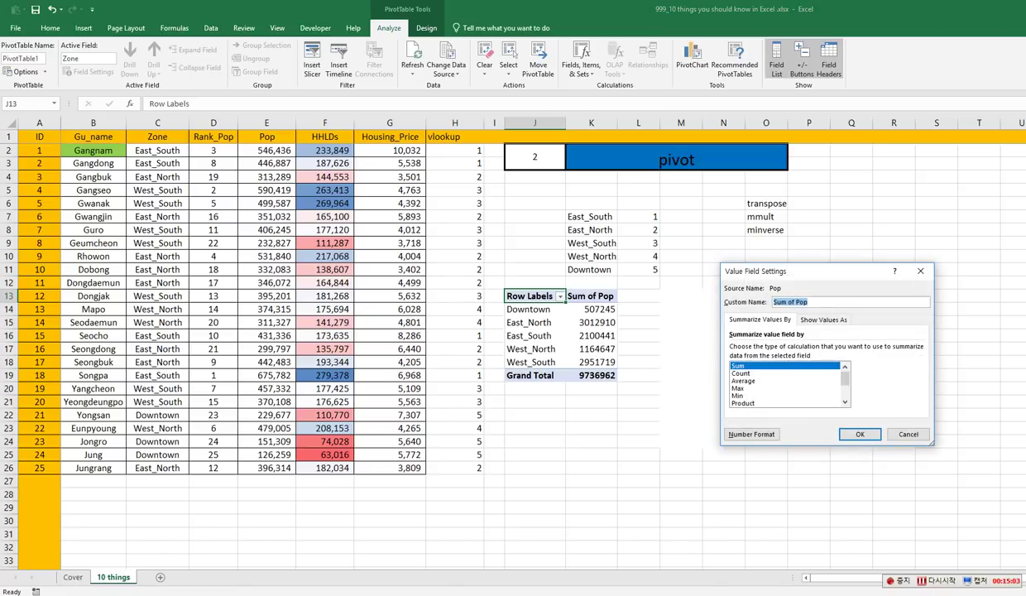
# Summarize the PivotTable's Pop value field by Average instead of Sum.
pyautogui.click(754, 381)
pyautogui.click(762, 374)
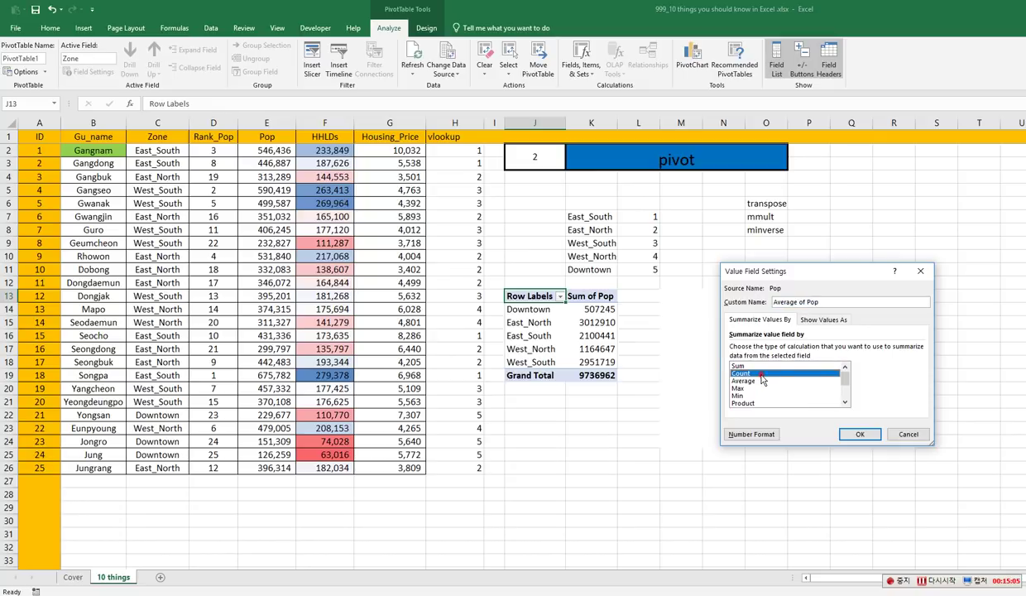
pyautogui.click(770, 380)
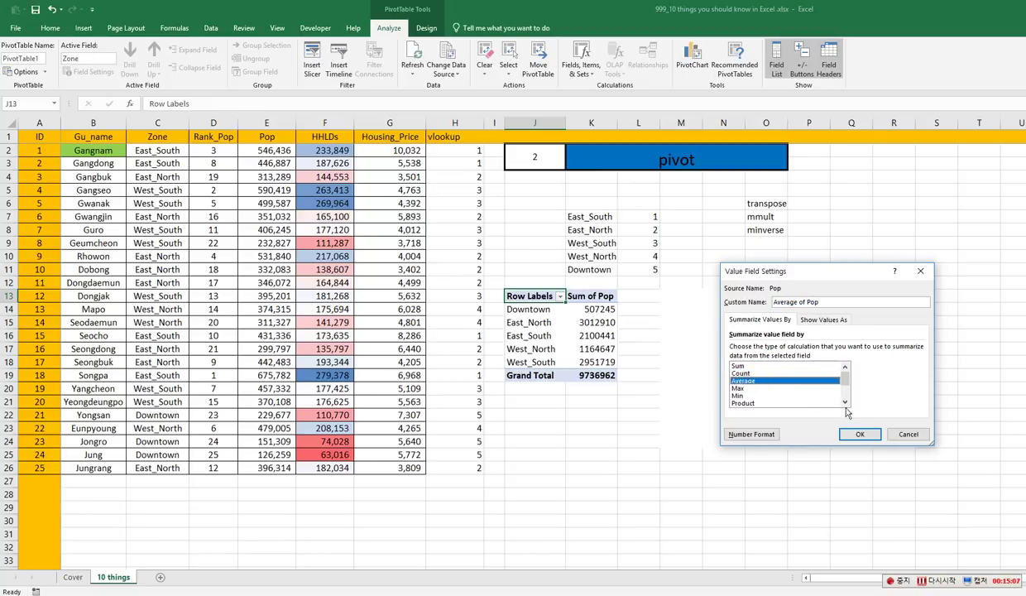
pyautogui.click(860, 433)
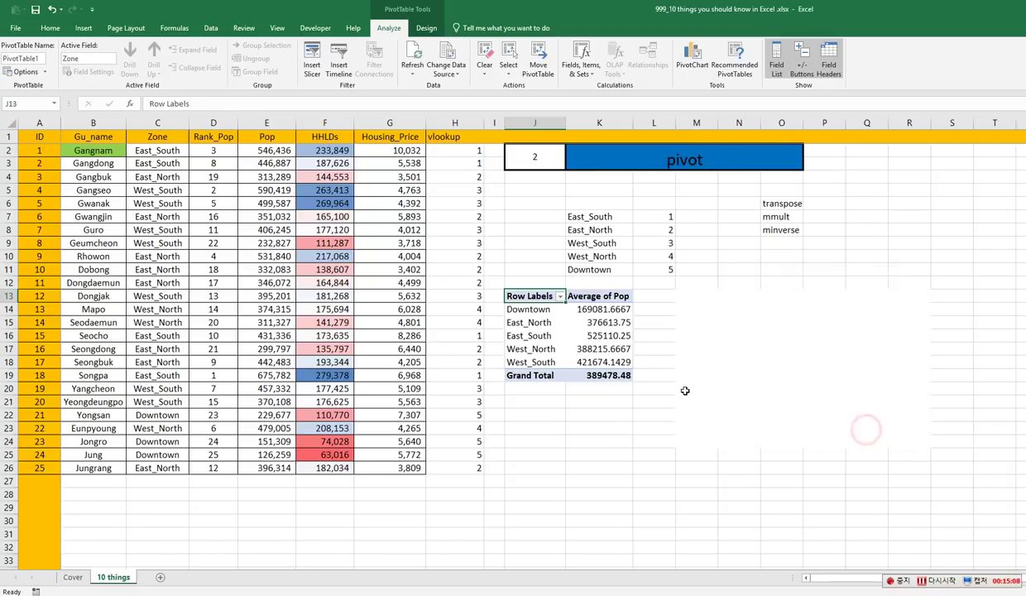
# Format the Average of Pop field as Number with 0 decimal places and a thousands separator.
pyautogui.rightClick(606, 311)
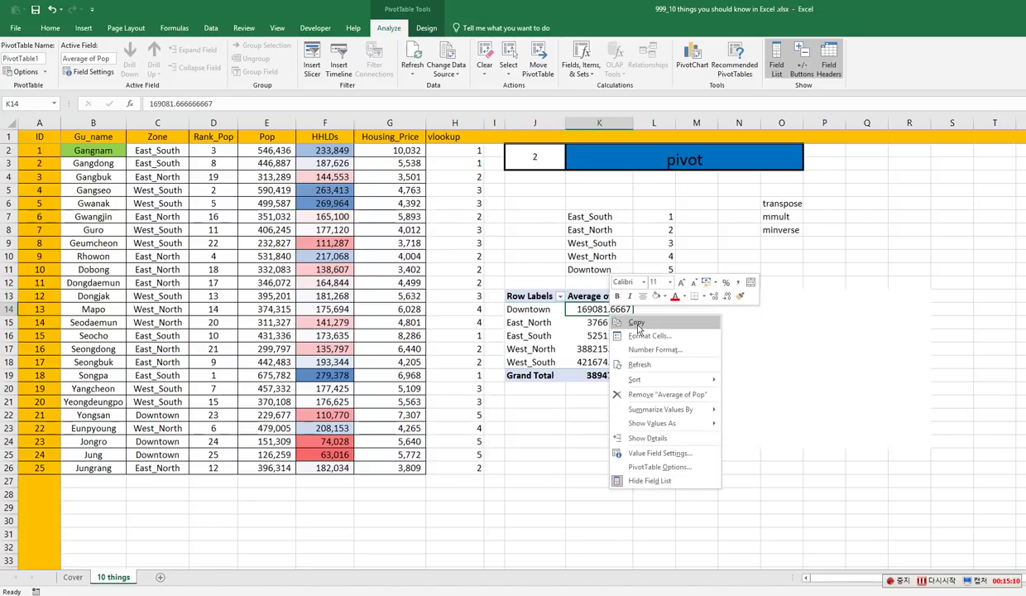
pyautogui.click(665, 453)
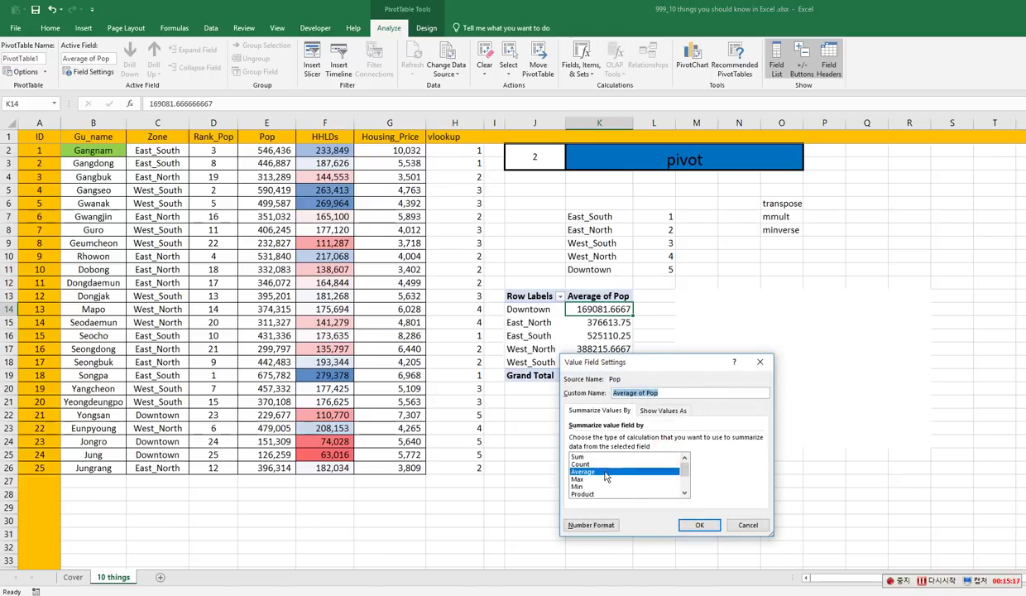
pyautogui.click(595, 527)
pyautogui.click(538, 372)
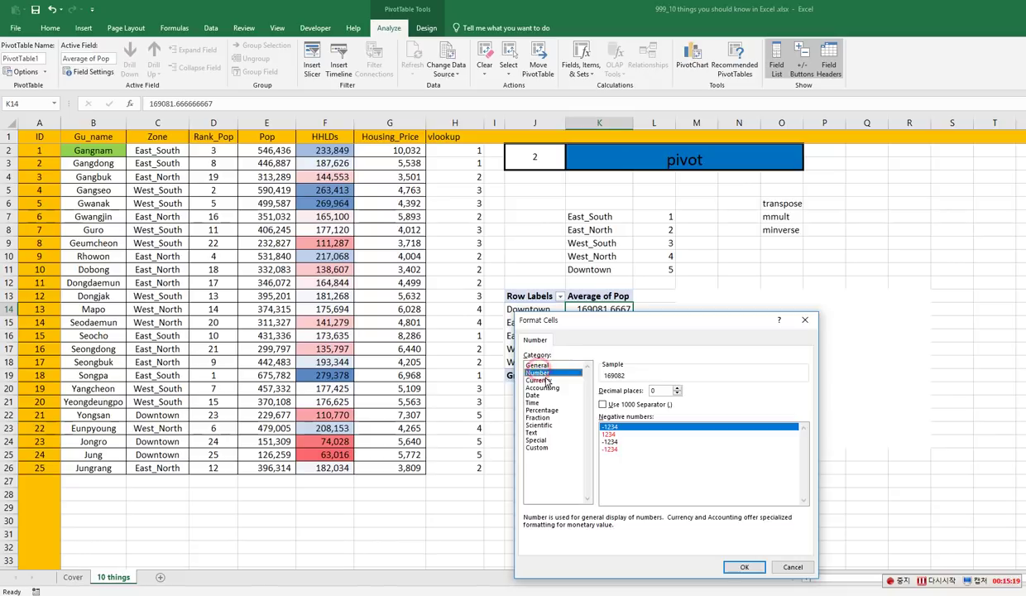
pyautogui.click(603, 403)
pyautogui.click(744, 566)
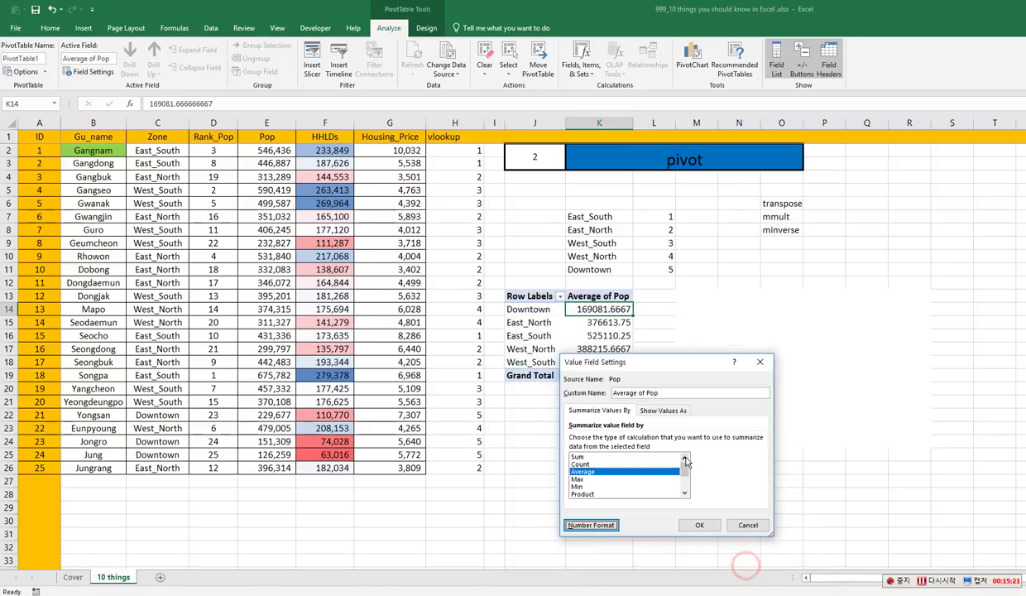
pyautogui.click(699, 526)
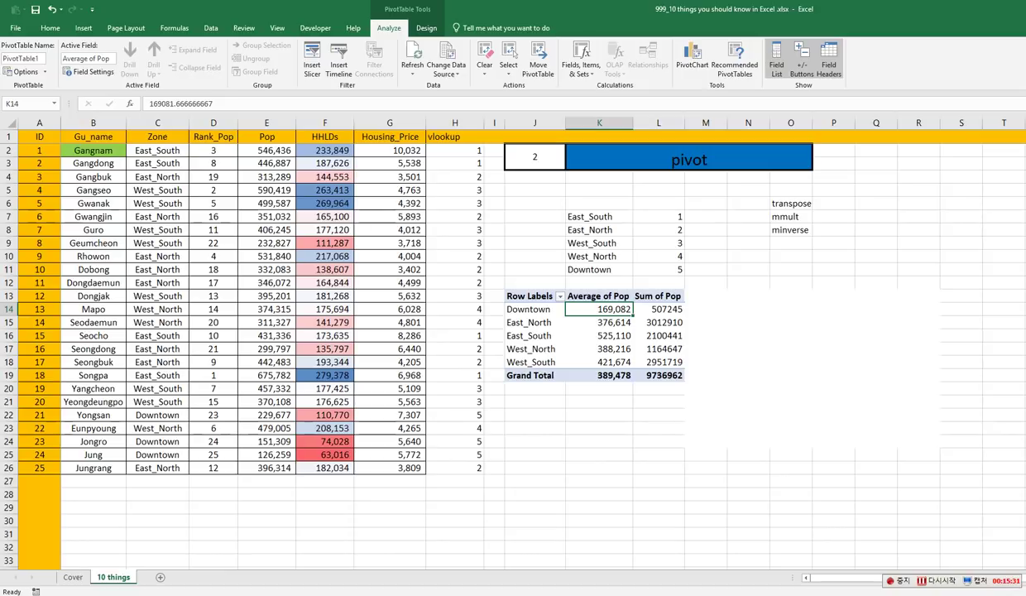
# Summarize the PivotTable's second Pop value field by Count instead of Sum.
pyautogui.click(741, 373)
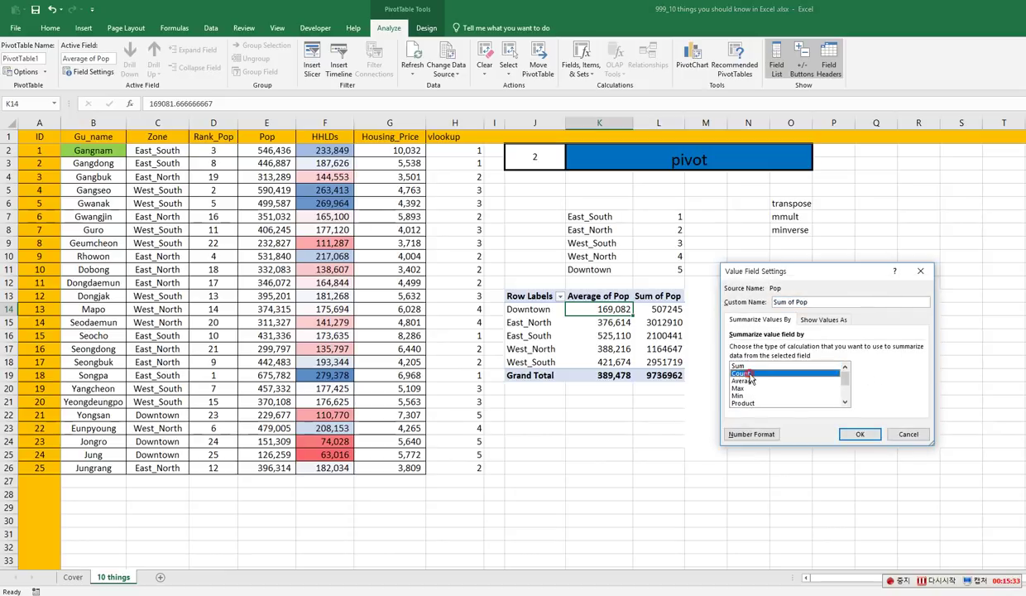
pyautogui.click(857, 434)
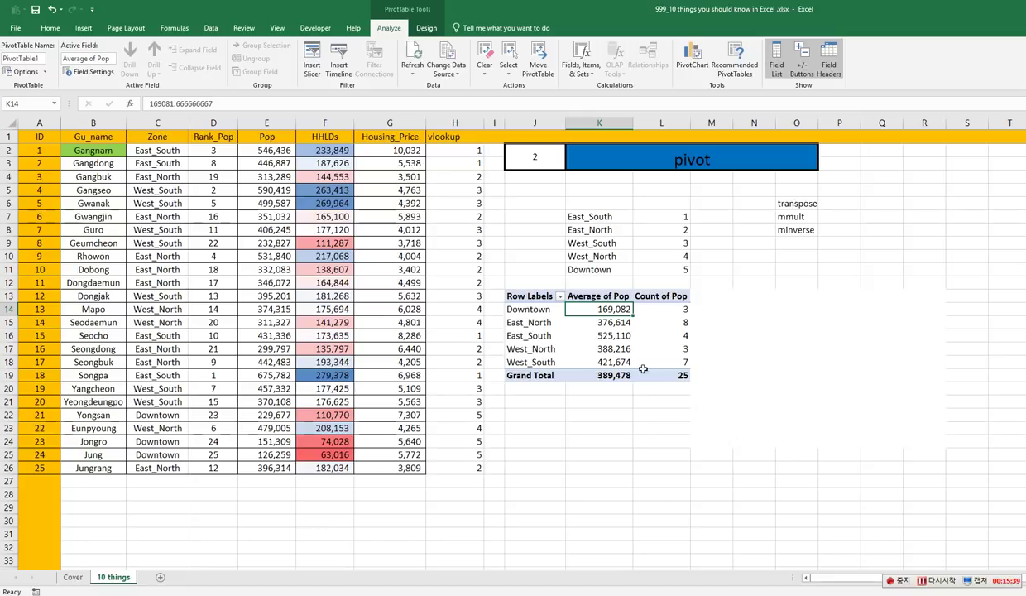
# Set the topic number in cell J2 to 1.
pyautogui.click(523, 156)
pyautogui.write('1')
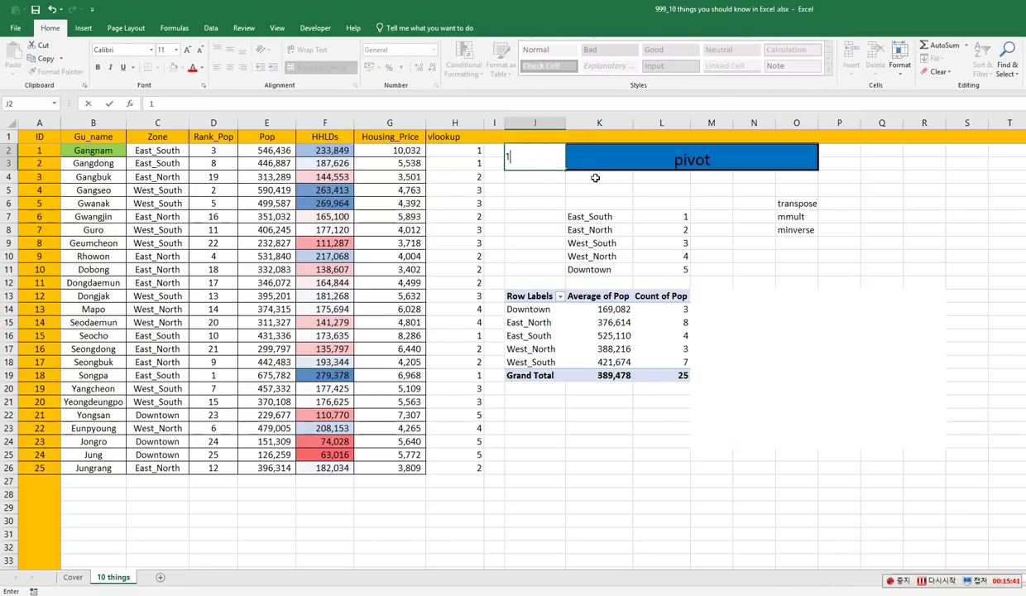
pyautogui.press('Return')
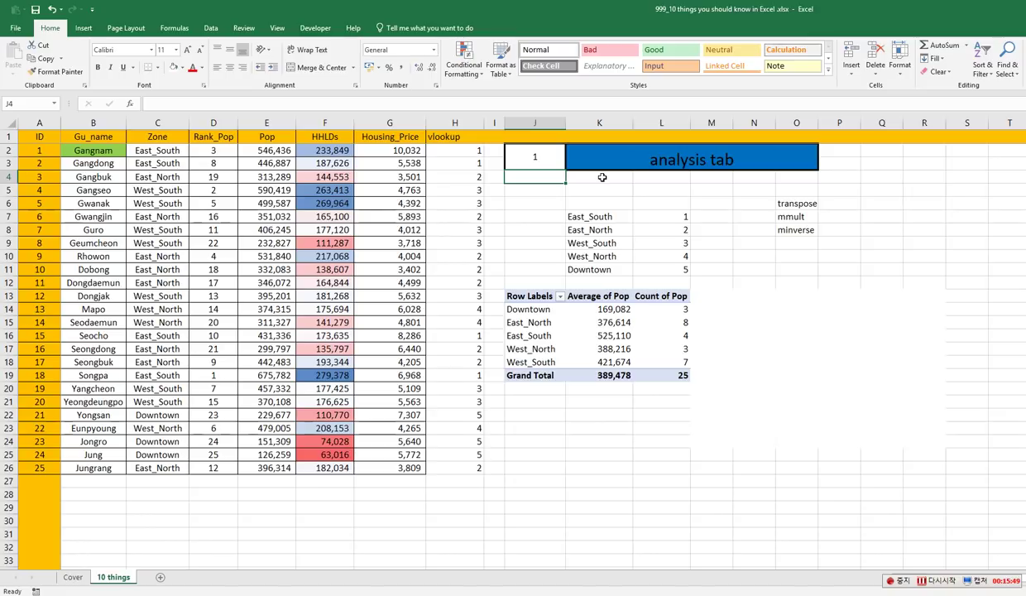
# Examine the list of available Data Analysis tools and close it without running any of them.
pyautogui.click(212, 28)
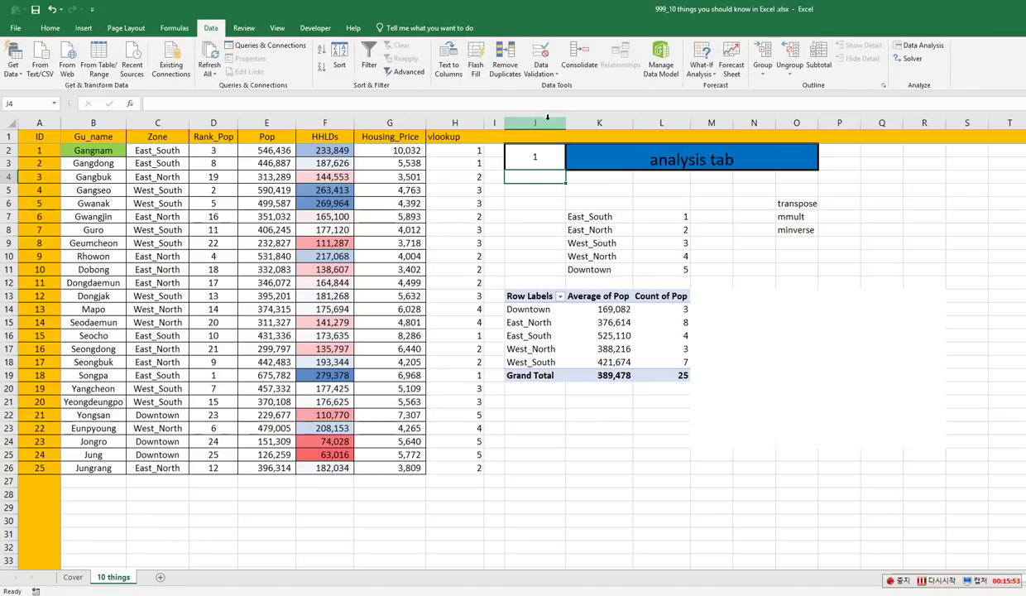
pyautogui.click(920, 46)
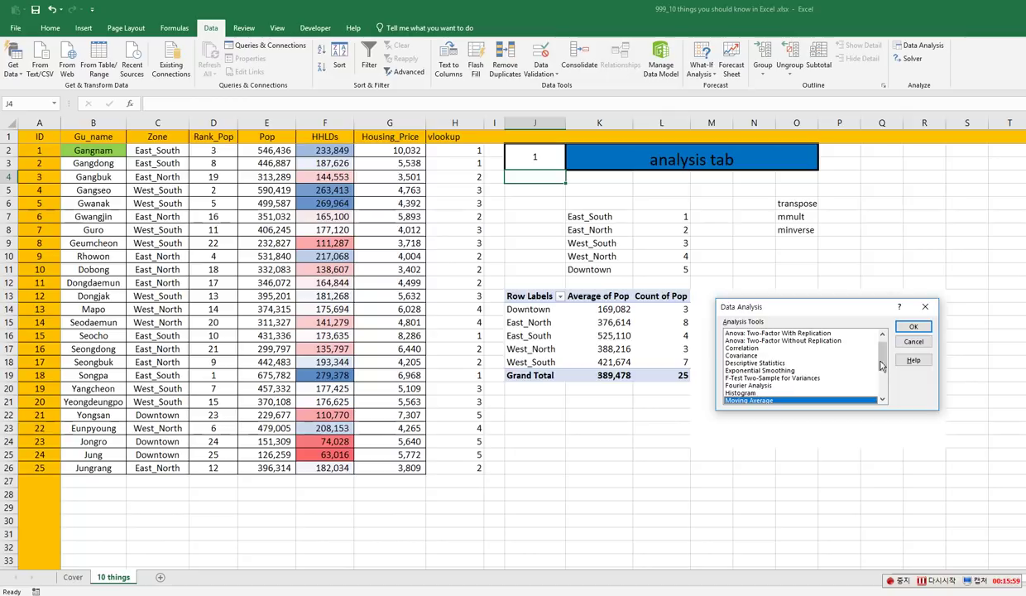
pyautogui.moveTo(881, 349)
pyautogui.mouseDown()
pyautogui.moveTo(883, 382)
pyautogui.moveTo(883, 364)
pyautogui.mouseUp()
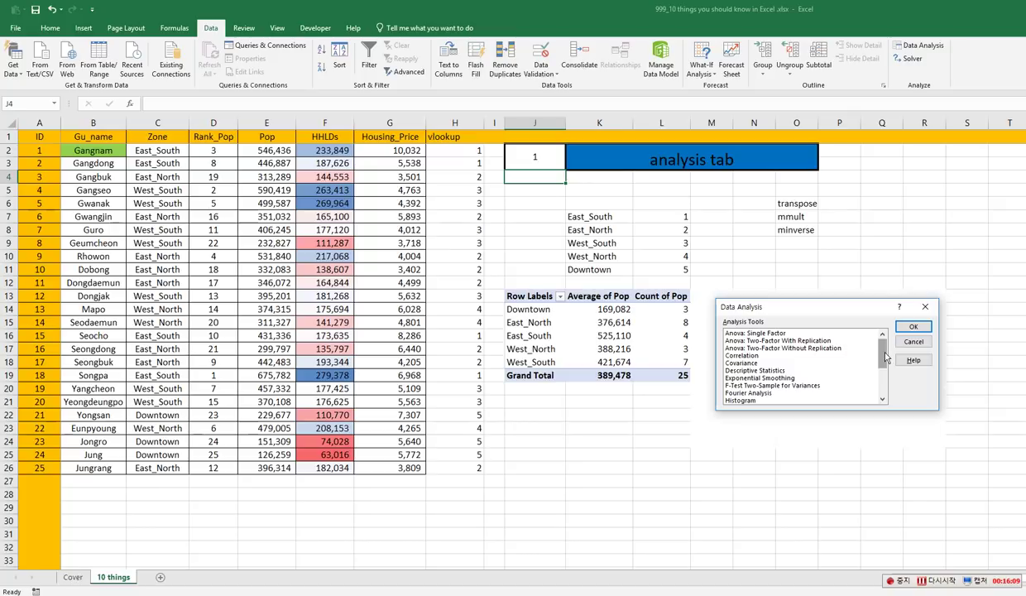
pyautogui.moveTo(883, 356)
pyautogui.mouseDown()
pyautogui.moveTo(883, 382)
pyautogui.moveTo(883, 353)
pyautogui.mouseUp()
pyautogui.click(913, 343)
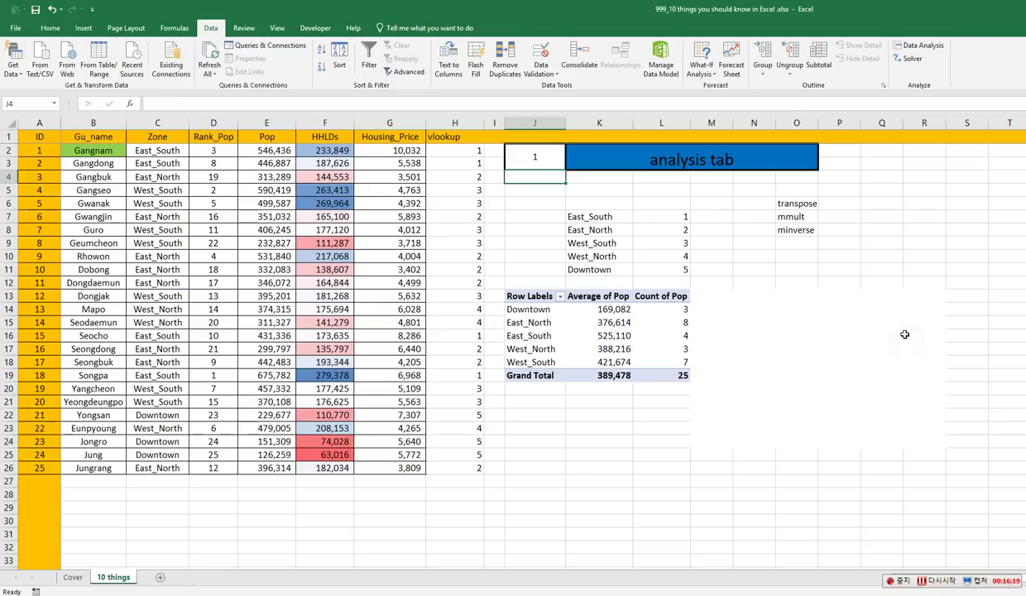